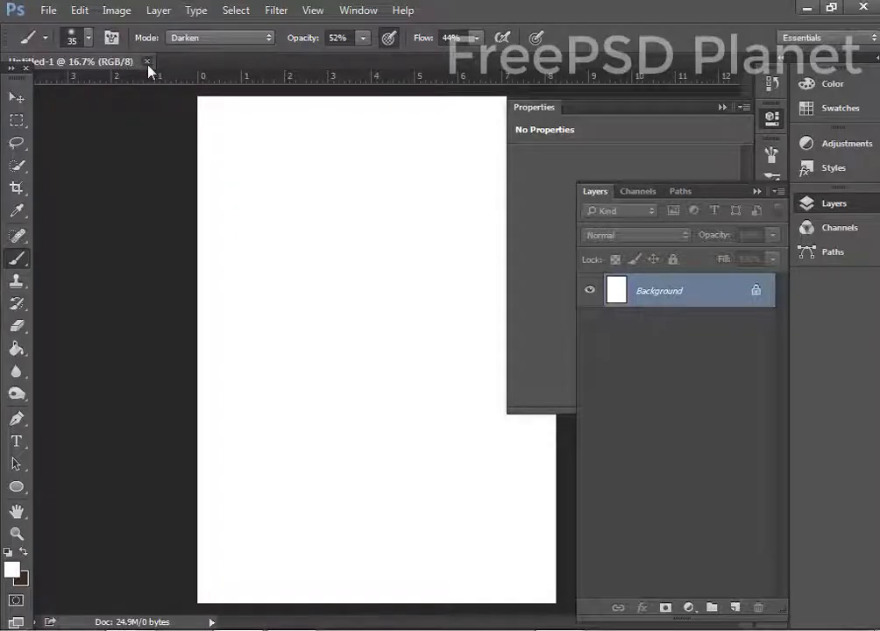
Close Untitled-1, reset the Essentials workspace and collapse the panel dock to icons.
left_click(148, 62)
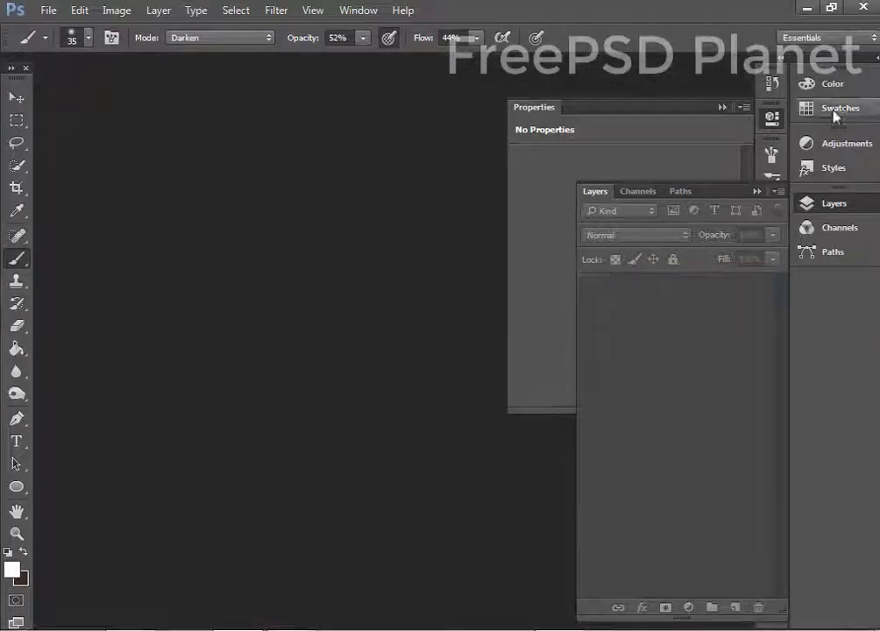
left_click(798, 40)
left_click(802, 113)
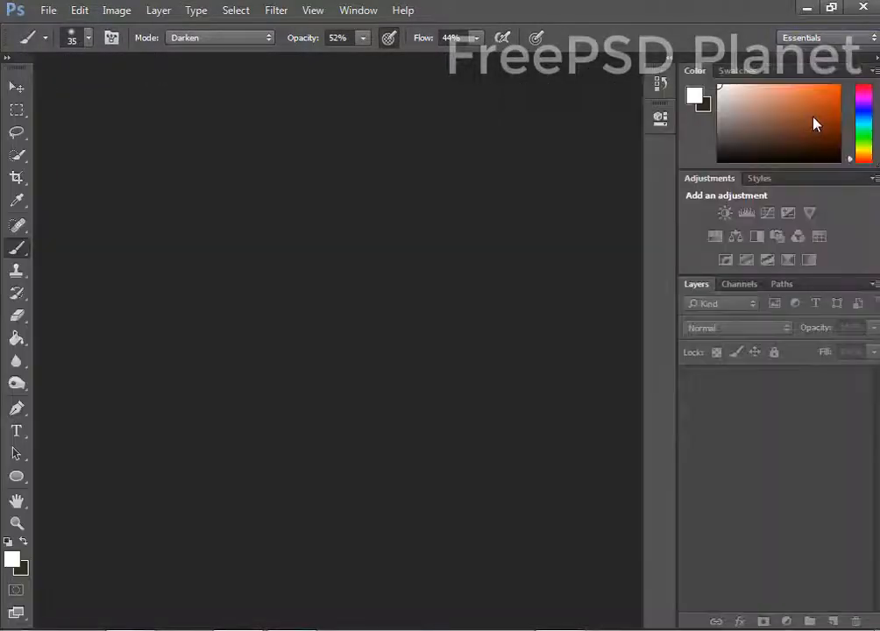
left_click(875, 59)
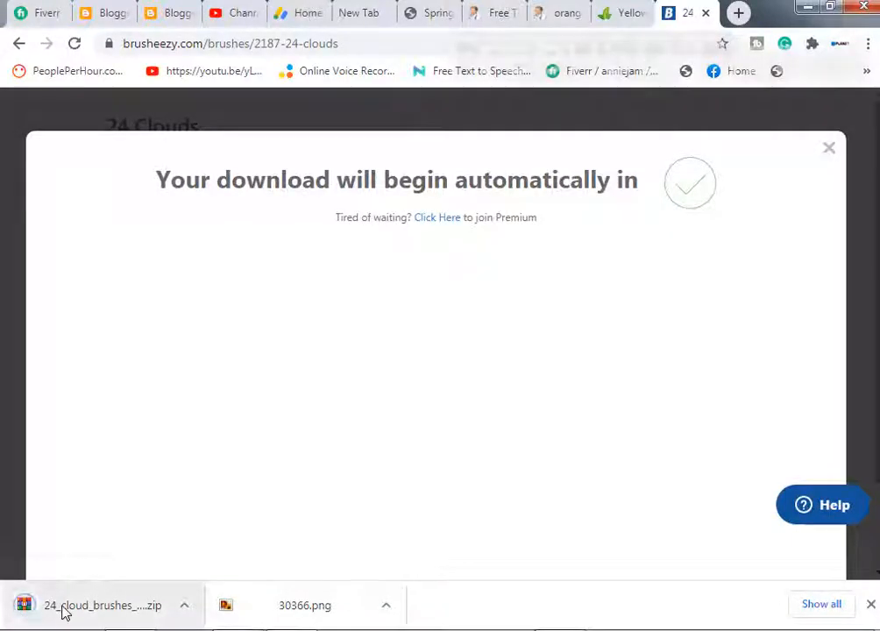
Extract the 24_cloud_brushes zip into a matching folder in Downloads.
right_click(65, 611)
left_click(125, 568)
right_click(198, 118)
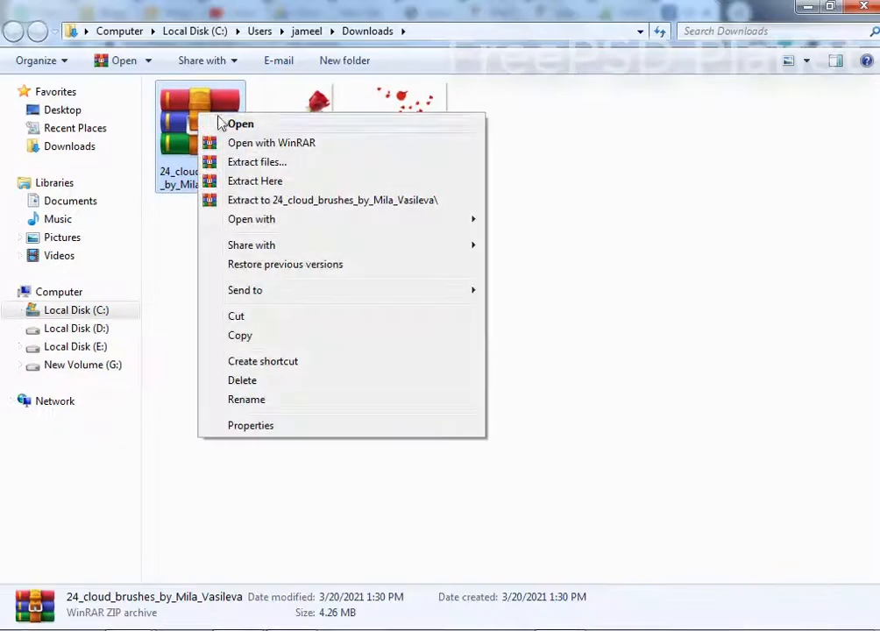
left_click(262, 203)
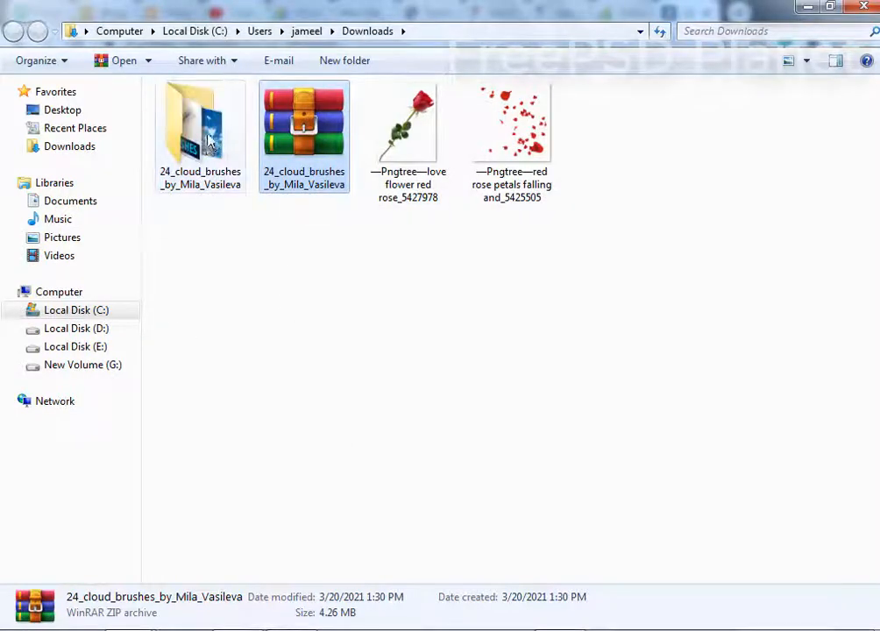
double_click(203, 133)
left_click(12, 32)
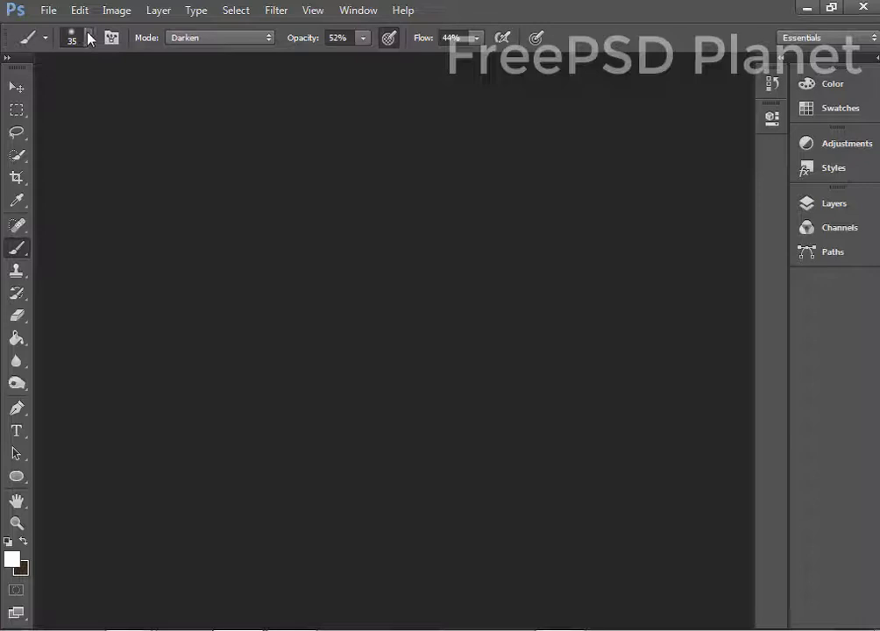
left_click(89, 38)
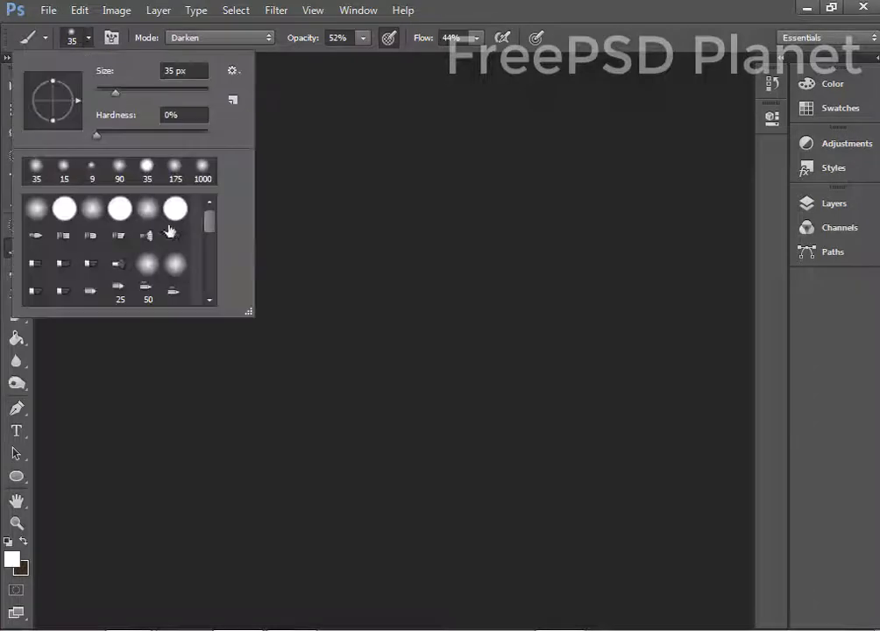
Load the cloud .abr brush file from the 24_cloud_brushes folder into the brush presets.
left_click(233, 101)
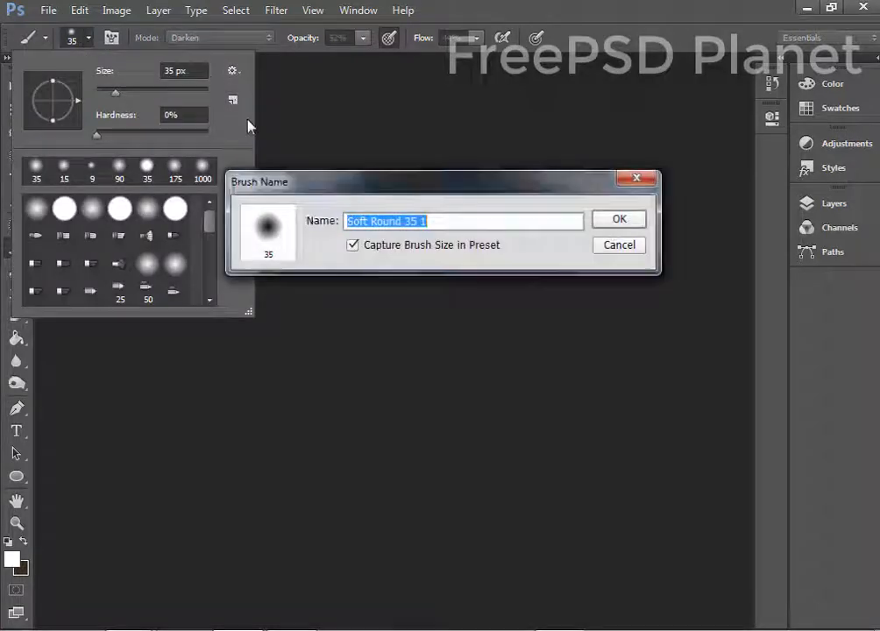
left_click(619, 245)
left_click(233, 71)
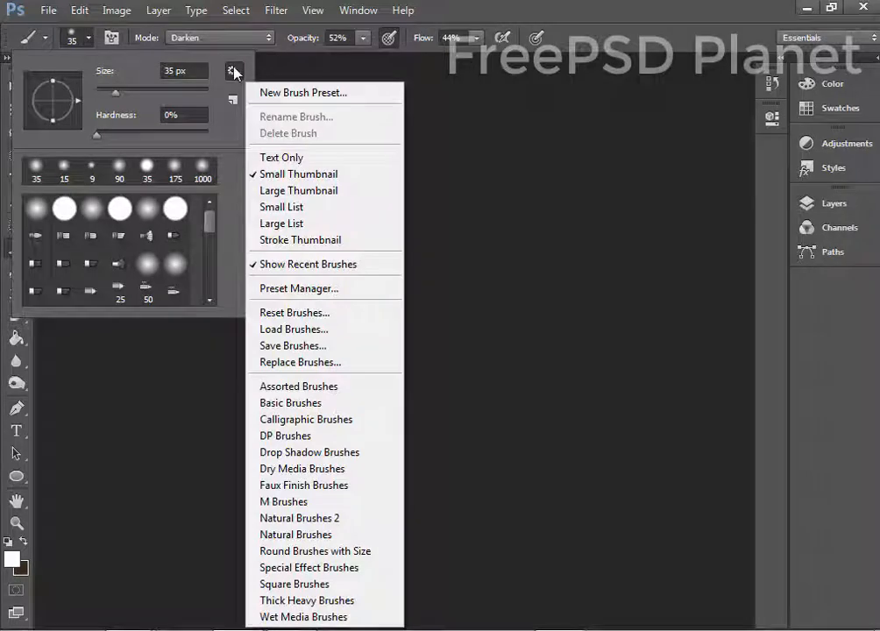
left_click(314, 331)
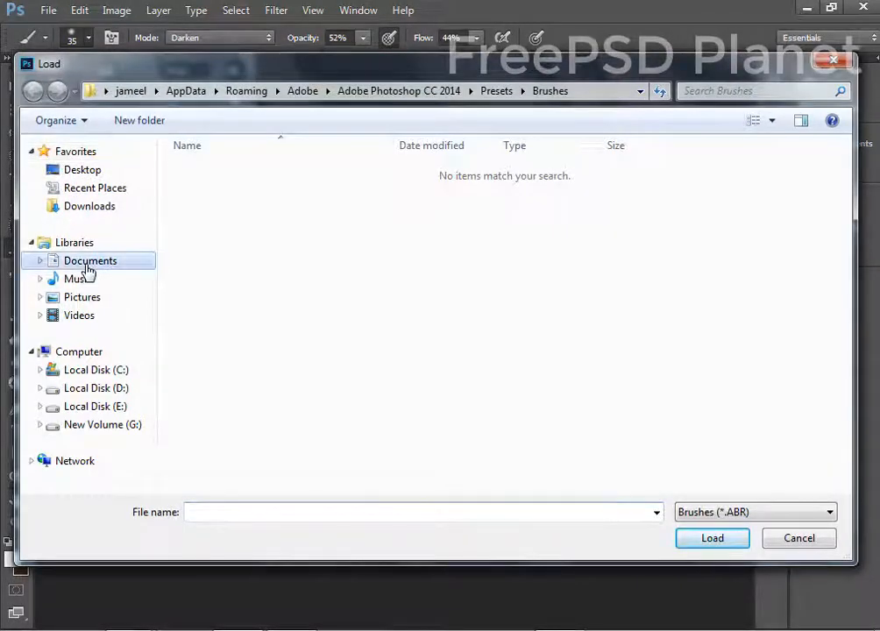
left_click(88, 270)
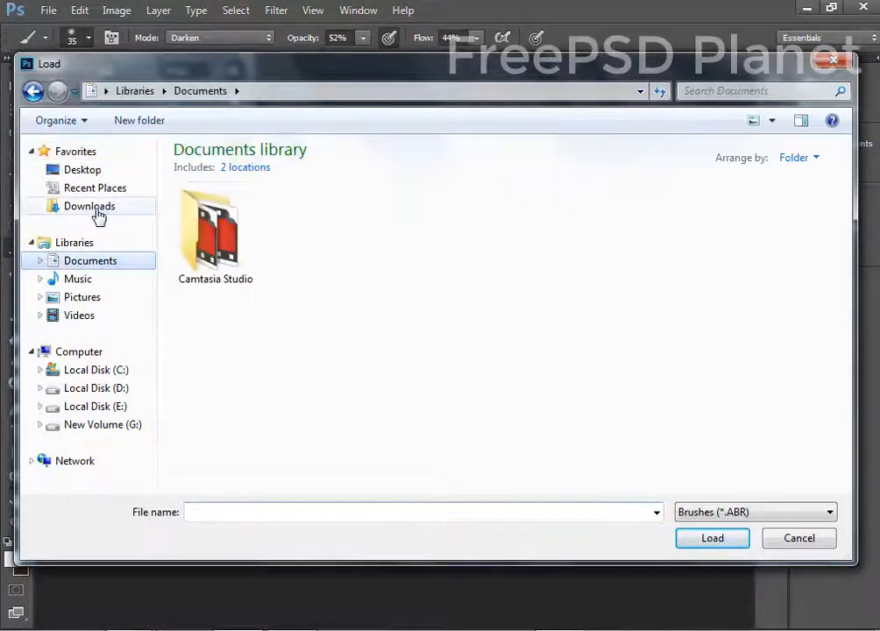
left_click(93, 210)
double_click(214, 230)
left_click(229, 171)
left_click(745, 541)
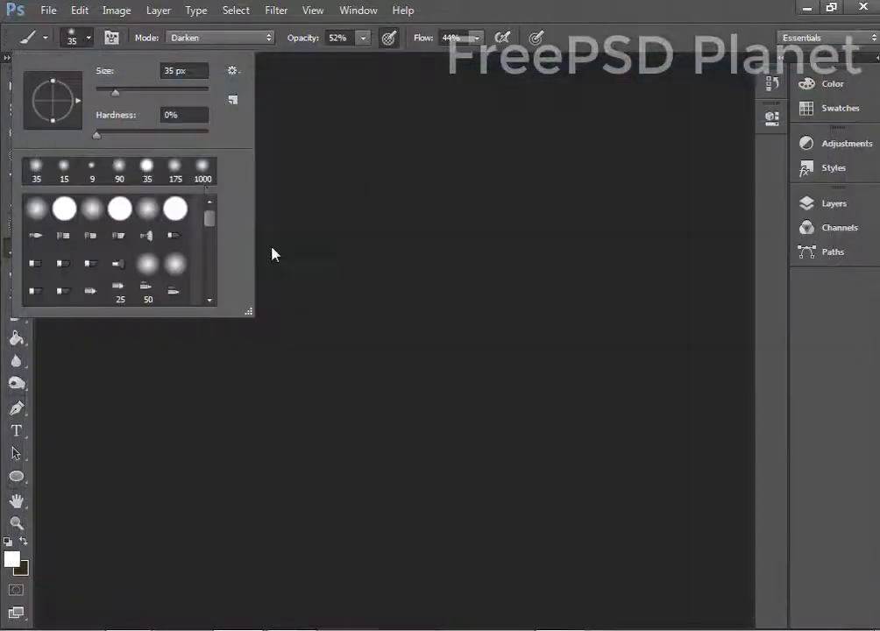
scroll(144, 275, "down", 10)
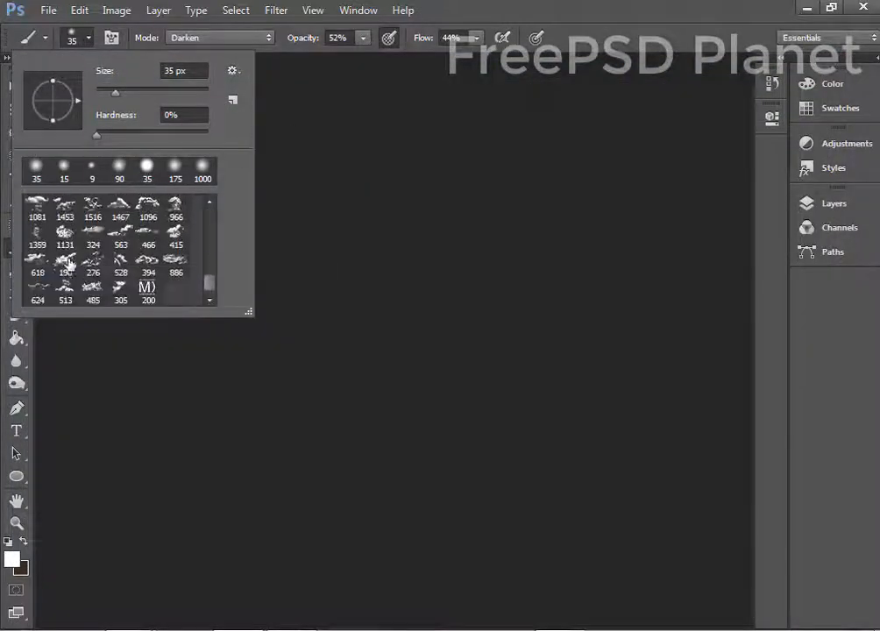
left_click(574, 5)
Create a new blank International Paper A4 document in CMYK colour.
left_click(52, 13)
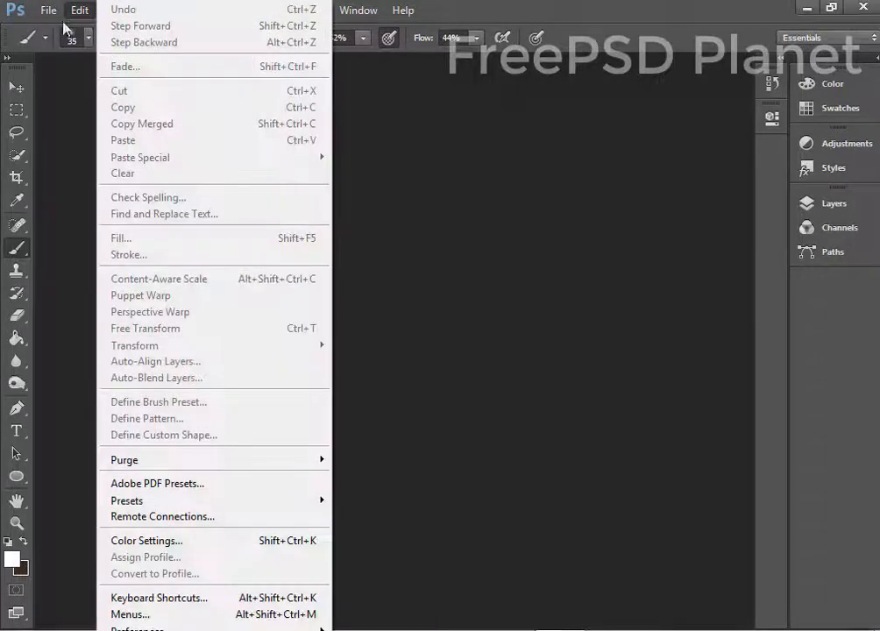
left_click(59, 27)
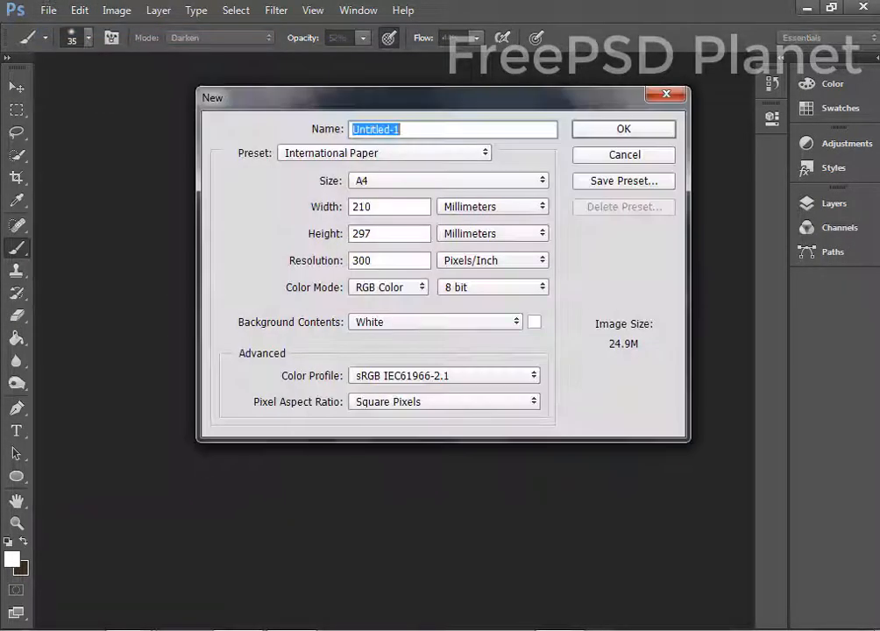
left_click(389, 291)
left_click(384, 340)
left_click(344, 154)
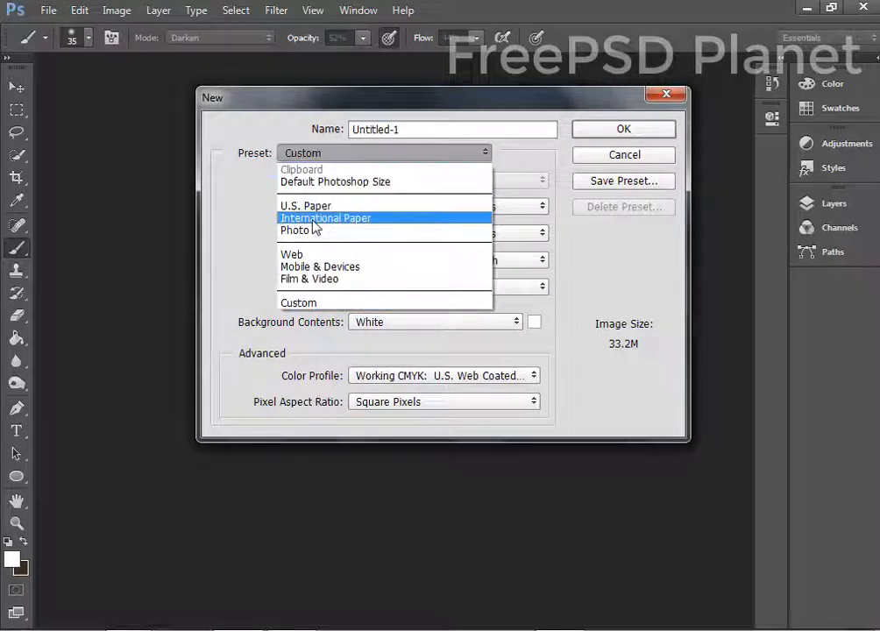
left_click(314, 220)
left_click(619, 128)
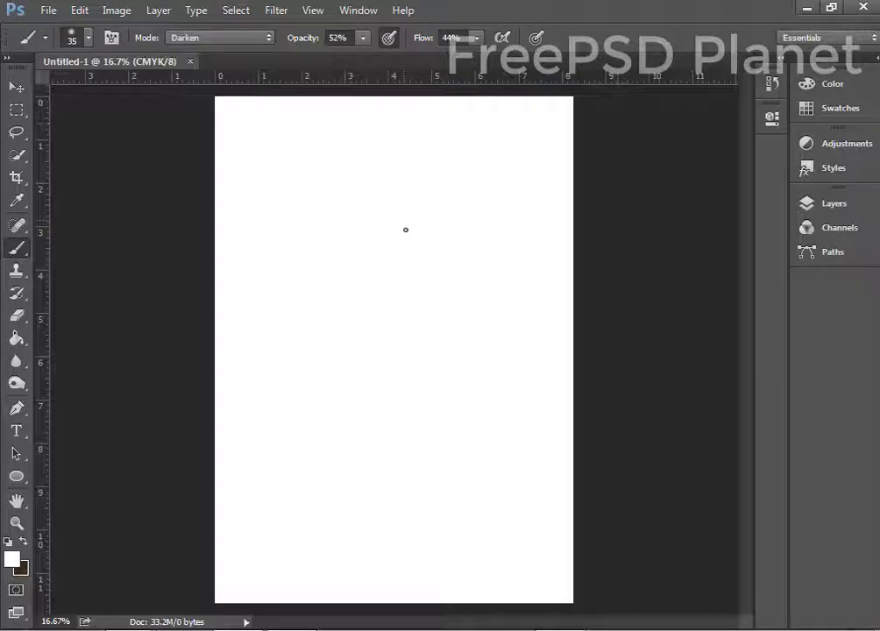
left_click(14, 86)
Pick a bright blue foreground colour and fill the page with it.
left_click(11, 562)
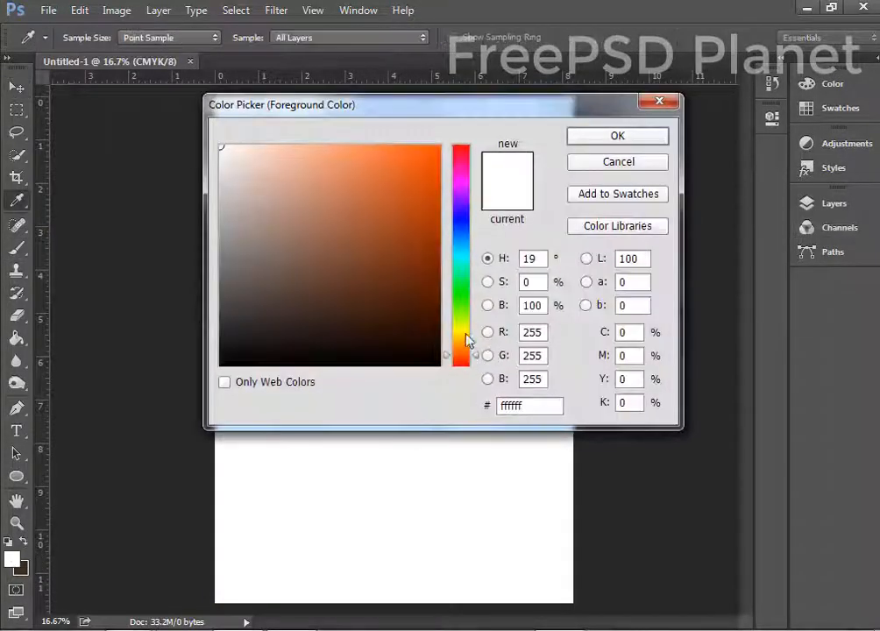
left_click(462, 246)
mouse_move(436, 224)
left_mouse_down()
mouse_move(408, 149)
mouse_move(369, 161)
left_mouse_up()
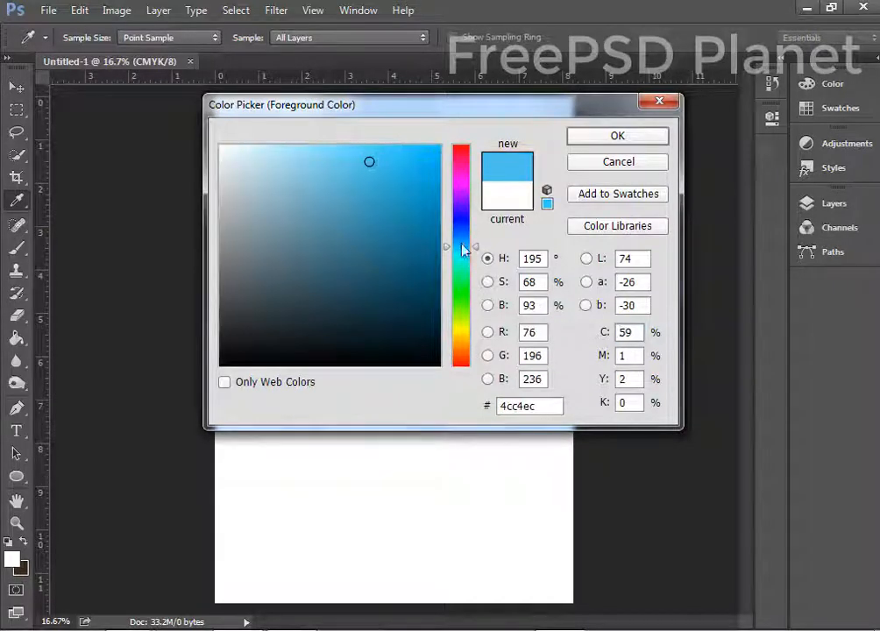
left_click(461, 229)
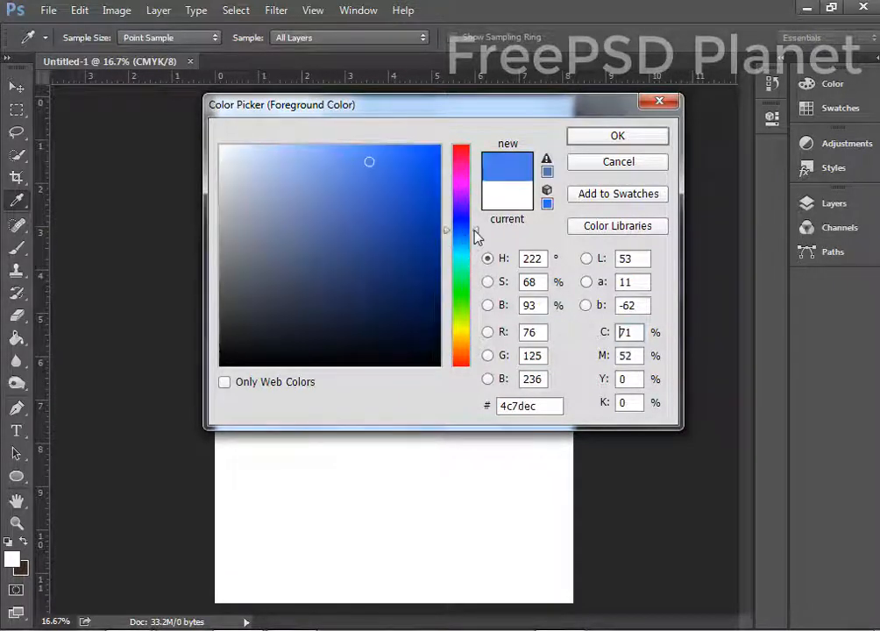
mouse_move(476, 235)
left_mouse_down()
mouse_move(476, 256)
mouse_move(480, 244)
left_mouse_up()
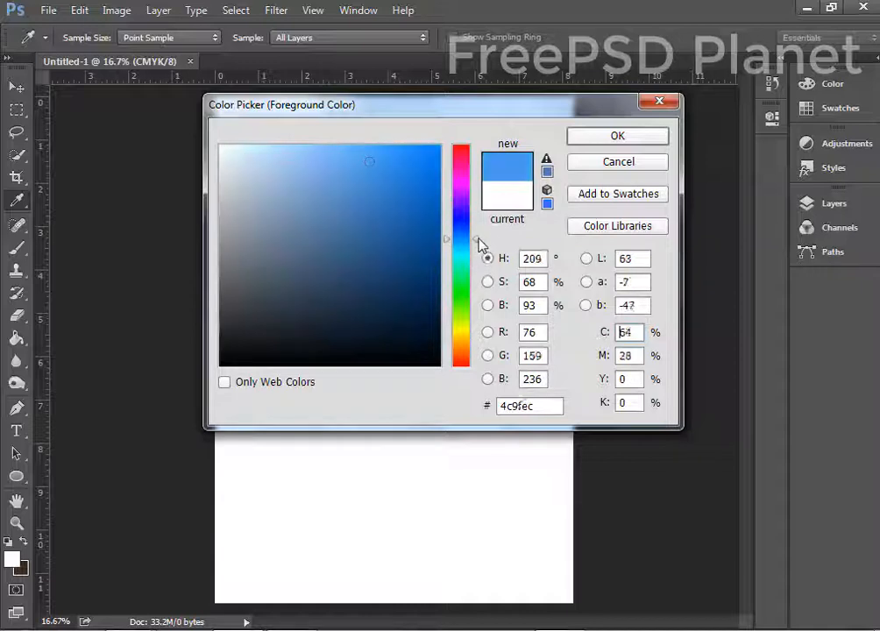
left_click(400, 147)
left_click(372, 147)
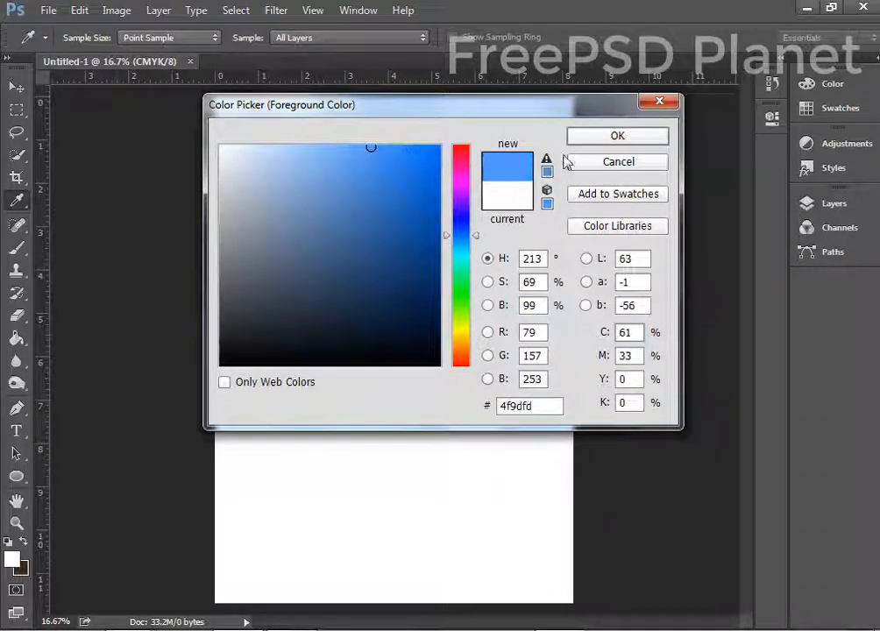
left_click(617, 136)
left_click(17, 339)
left_click(424, 288)
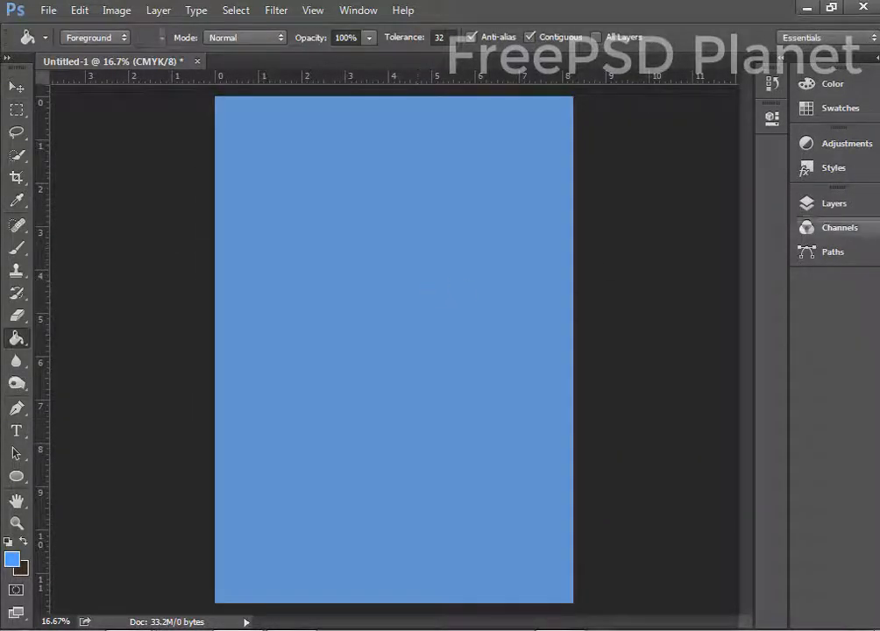
left_click(844, 207)
Refill the page with the deeper blue 177bf6.
left_click(13, 559)
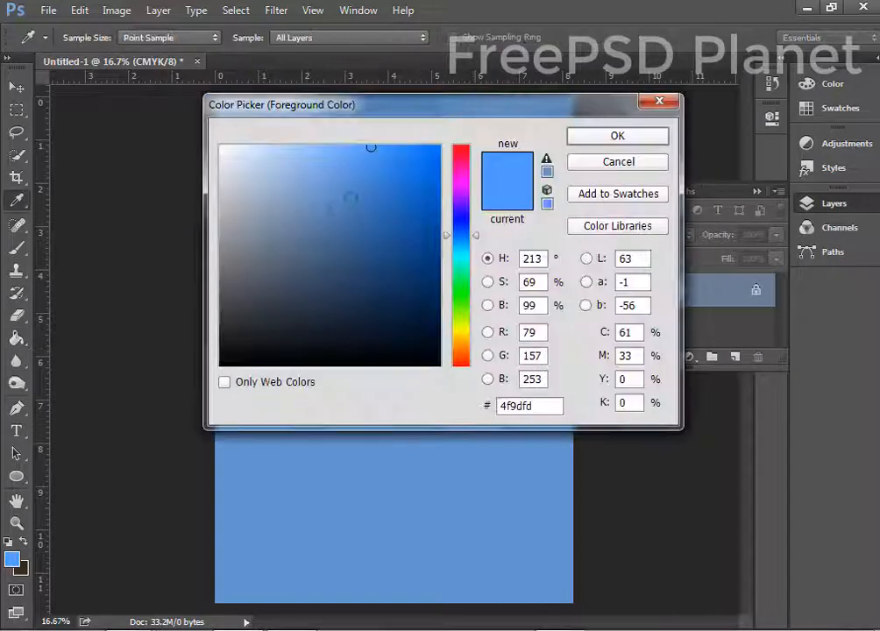
left_click(421, 153)
left_click(570, 138)
left_click(405, 226)
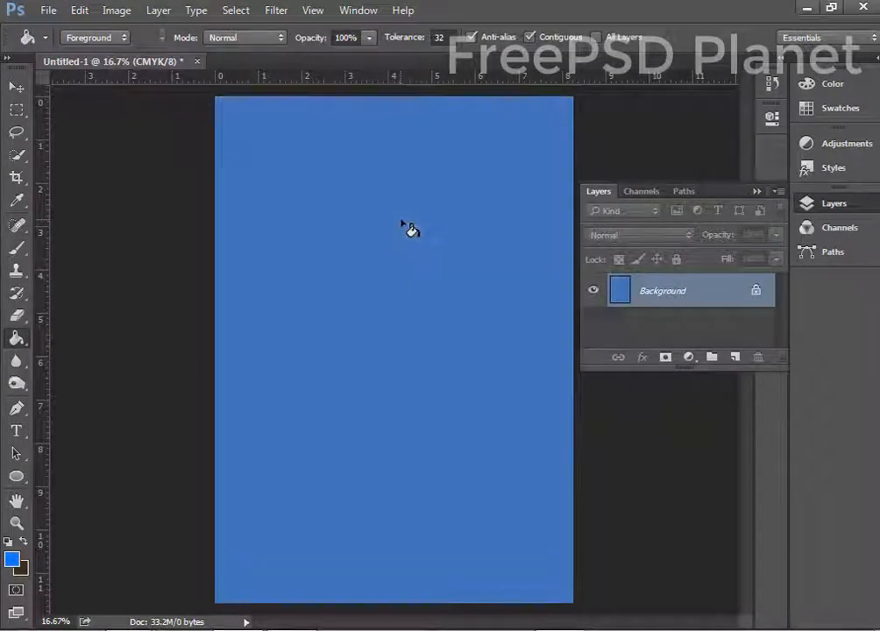
left_click(16, 86)
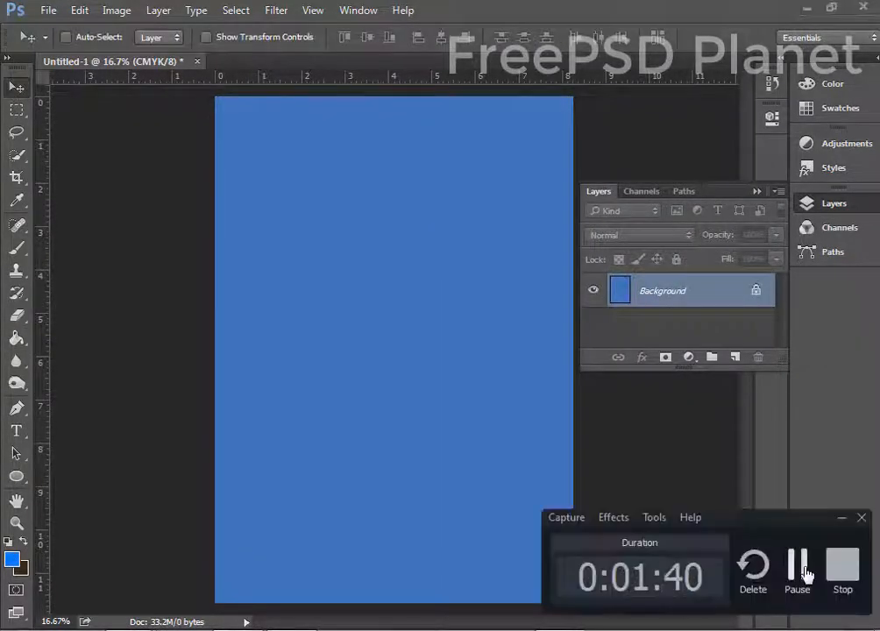
left_click(13, 559)
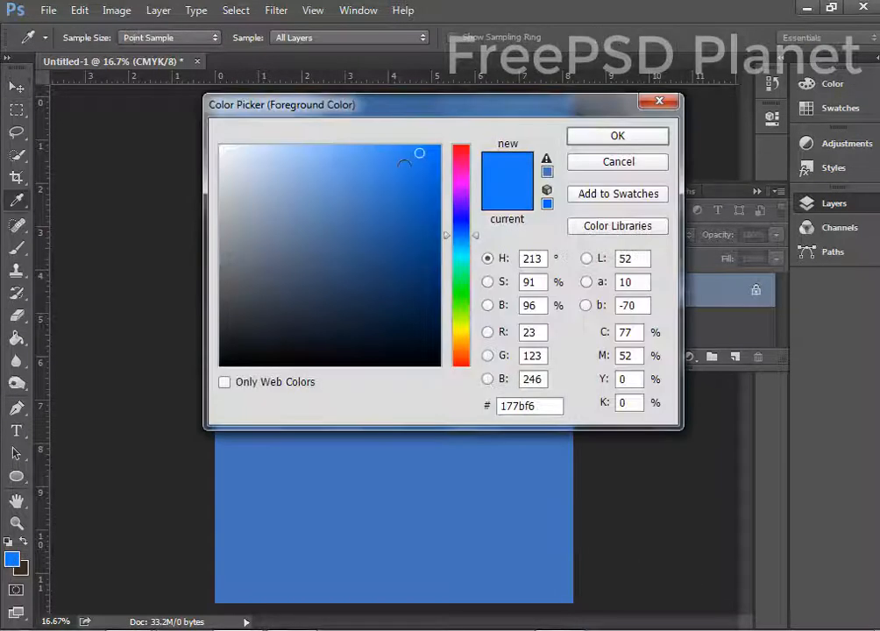
left_click(617, 135)
key("g")
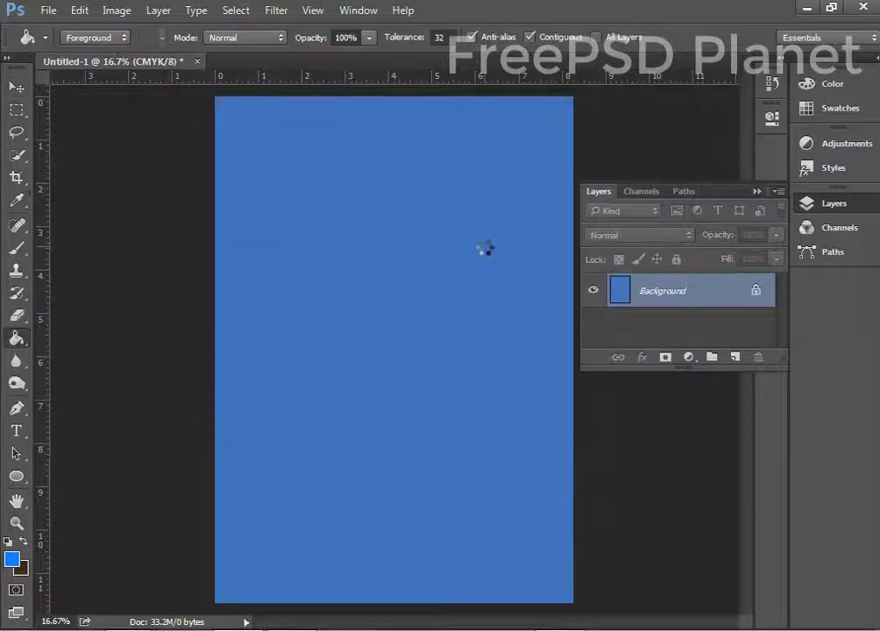
left_click(15, 254)
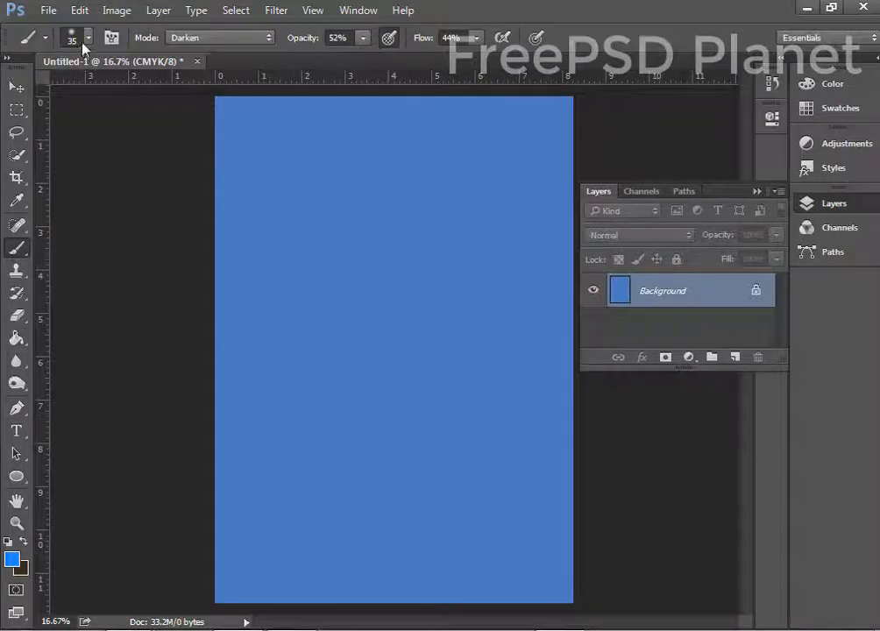
On a new layer, paint a white cloud near the top with the 1081 cloud brush.
left_click(69, 35)
double_click(42, 204)
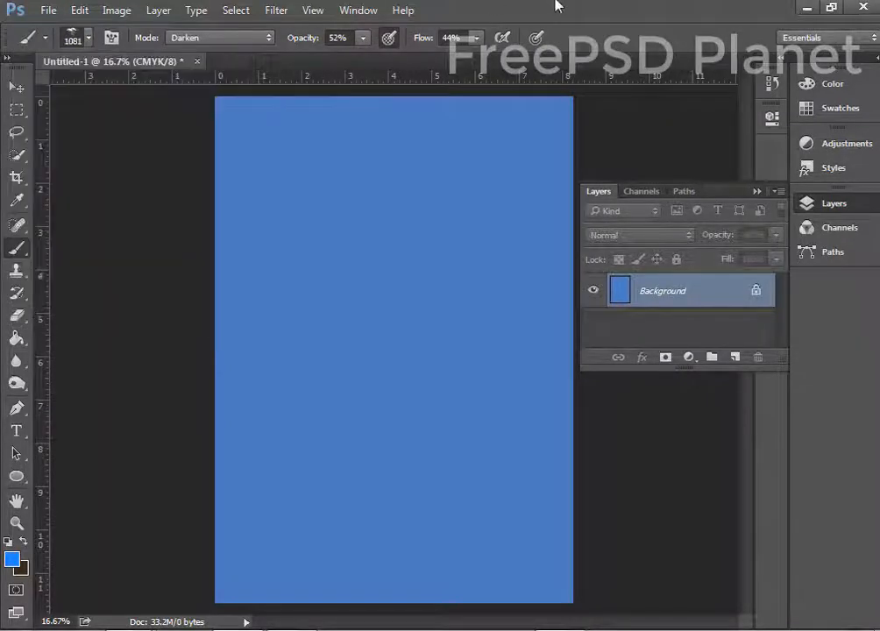
left_click(8, 562)
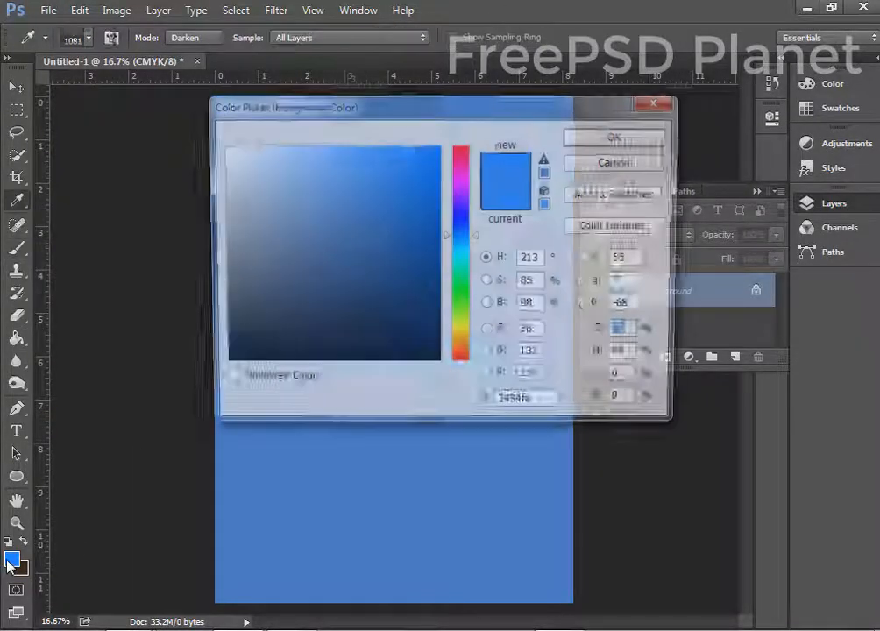
left_click_drag(226, 153, 205, 139)
left_click(638, 141)
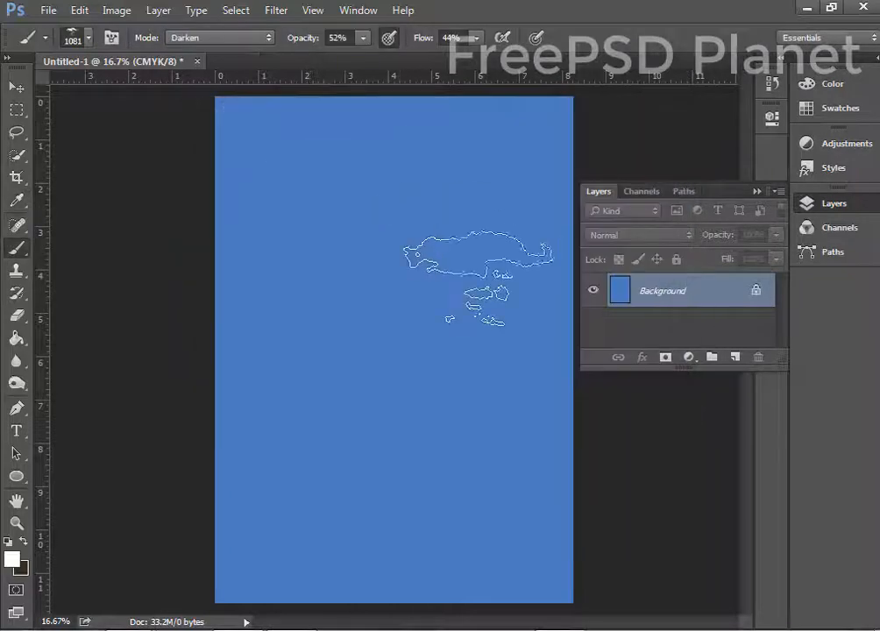
left_click(736, 357)
mouse_move(372, 191)
left_mouse_down()
mouse_move(364, 221)
mouse_move(382, 258)
left_mouse_up()
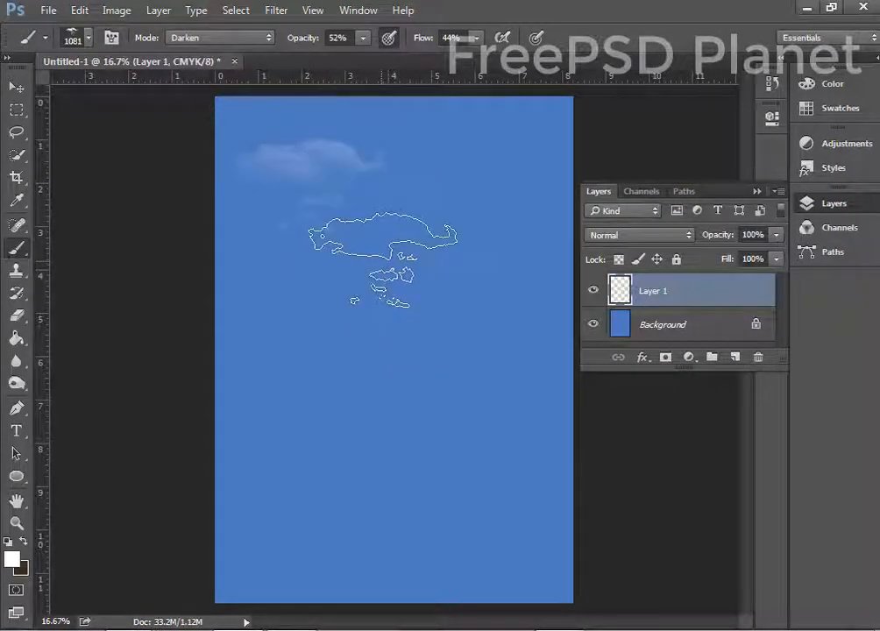
Stamp a faint cloud at the right middle with the enlarged 1359 cloud brush.
key("bracketright")
key("bracketright")
key("bracketright")
key("bracketright")
key("bracketright")
key("bracketright")
key("bracketright")
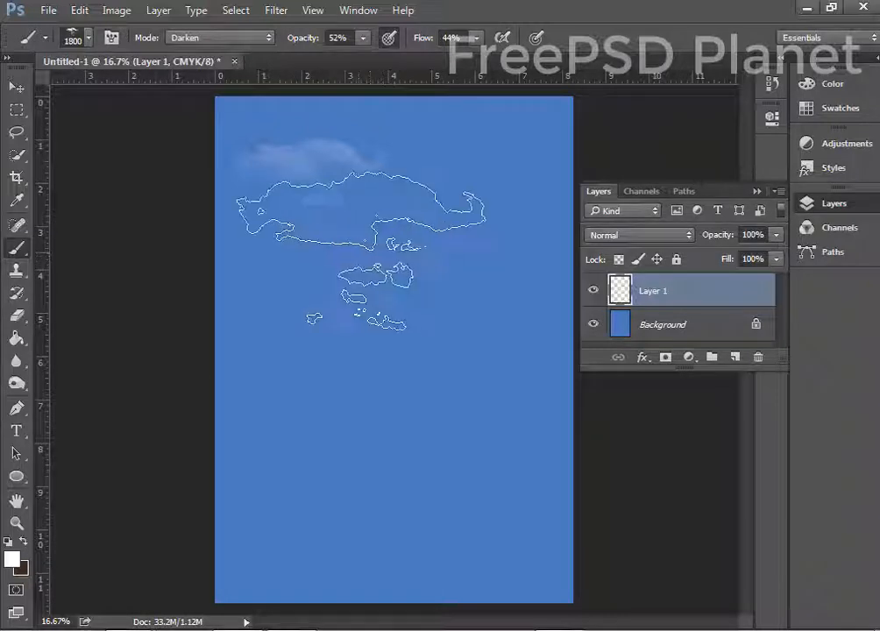
left_click(87, 37)
left_click(67, 233)
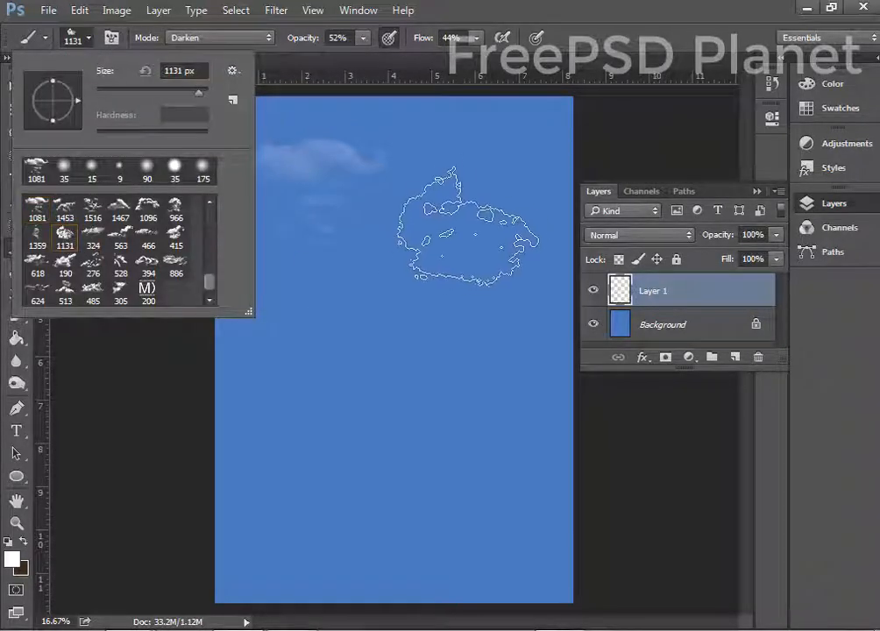
left_click(469, 226)
left_click(473, 220)
key("ctrl+z")
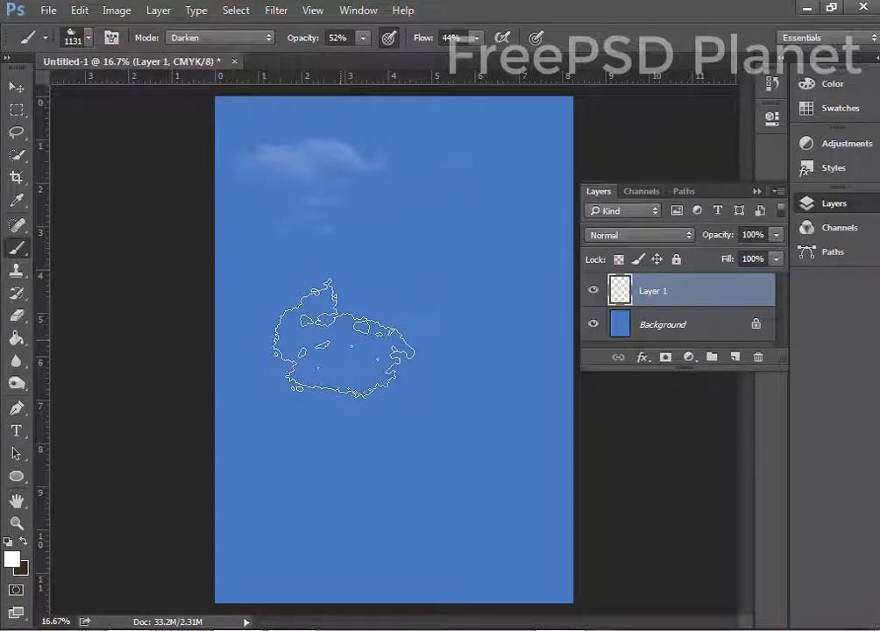
left_click(87, 38)
left_click(37, 237)
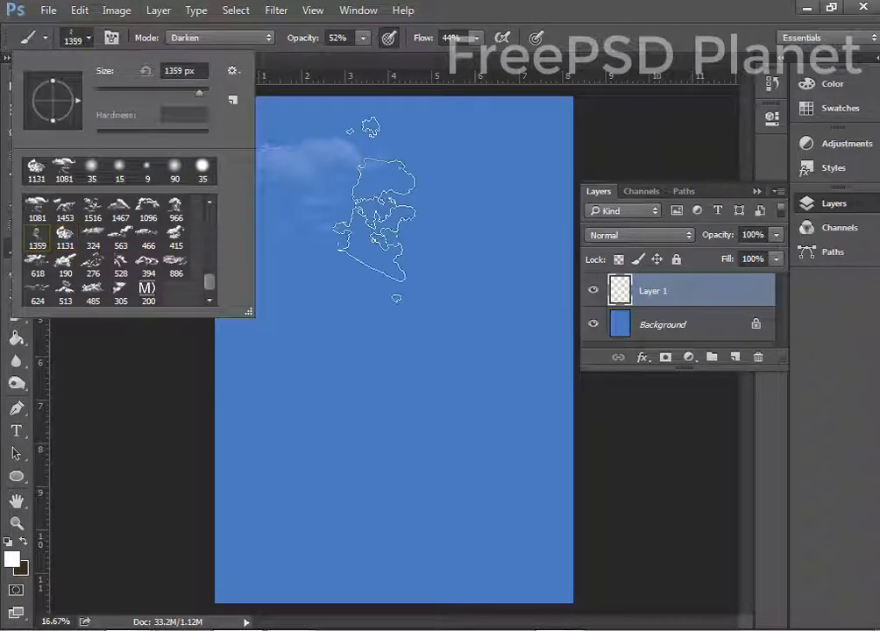
key("Return")
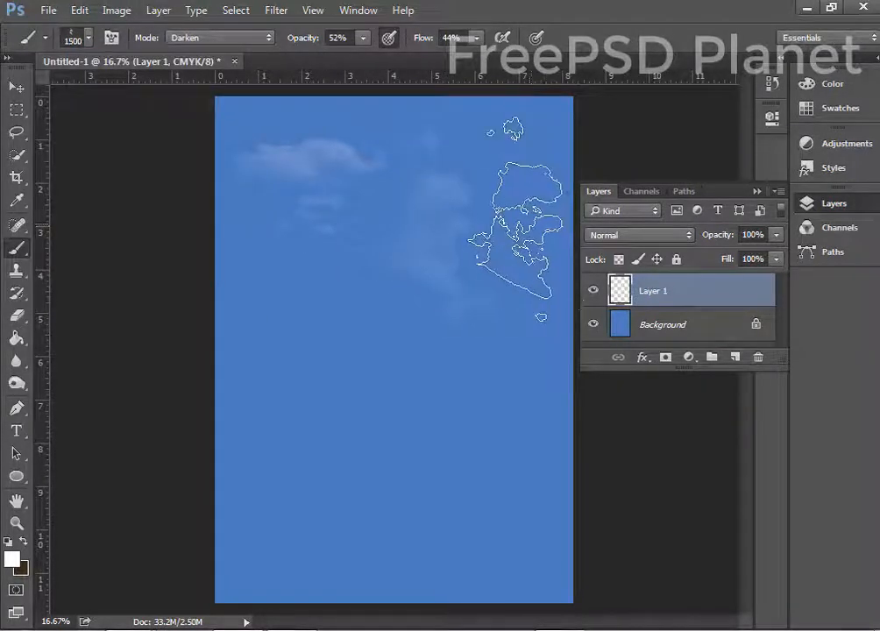
key("bracketright")
key("bracketright")
key("bracketright")
key("bracketright")
left_click(500, 219)
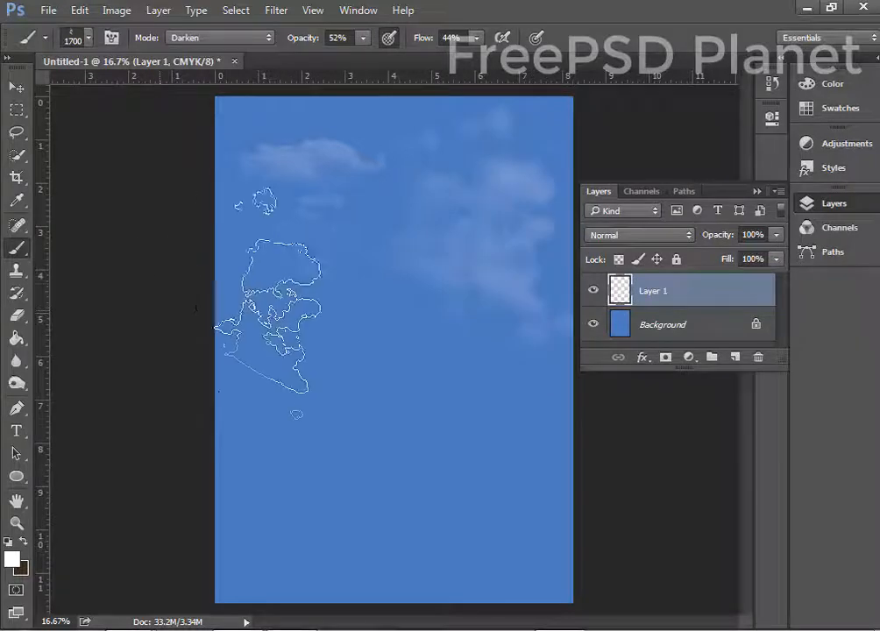
Stamp clouds at the centre with the 190 brush at 2500 and across the top at 2100.
left_click(79, 40)
left_click(65, 263)
key("Return")
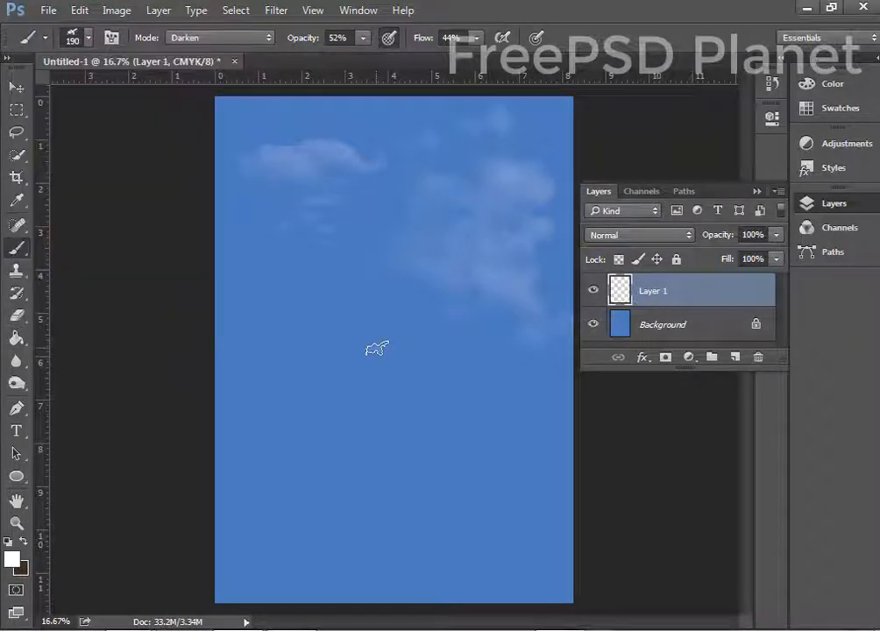
left_click(377, 348)
key("bracketright")
key("bracketright")
key("bracketright")
key("bracketright")
key("bracketright")
key("bracketright")
key("bracketright")
key("bracketright")
key("bracketright")
key("bracketright")
key("bracketright")
key("bracketright")
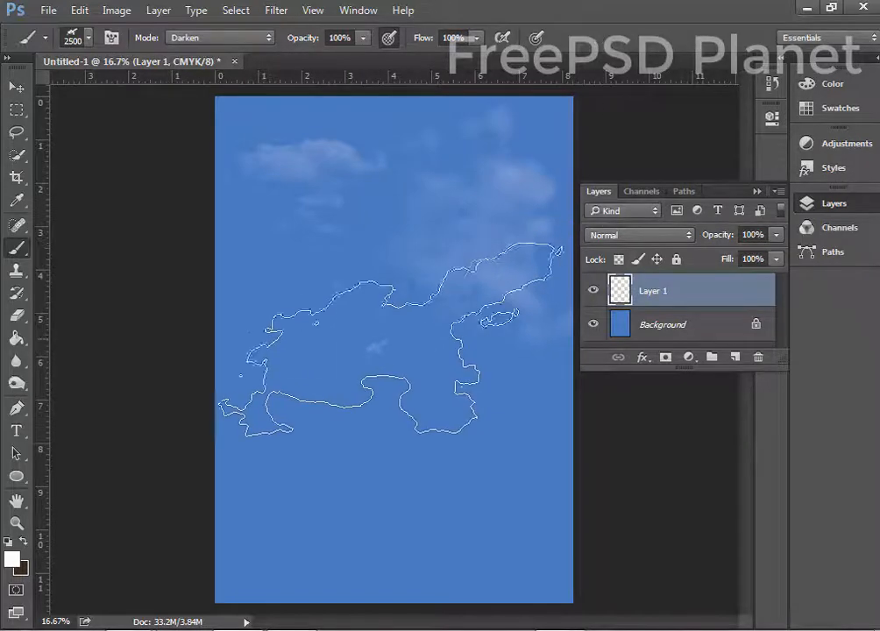
left_click(389, 340)
left_click(89, 38)
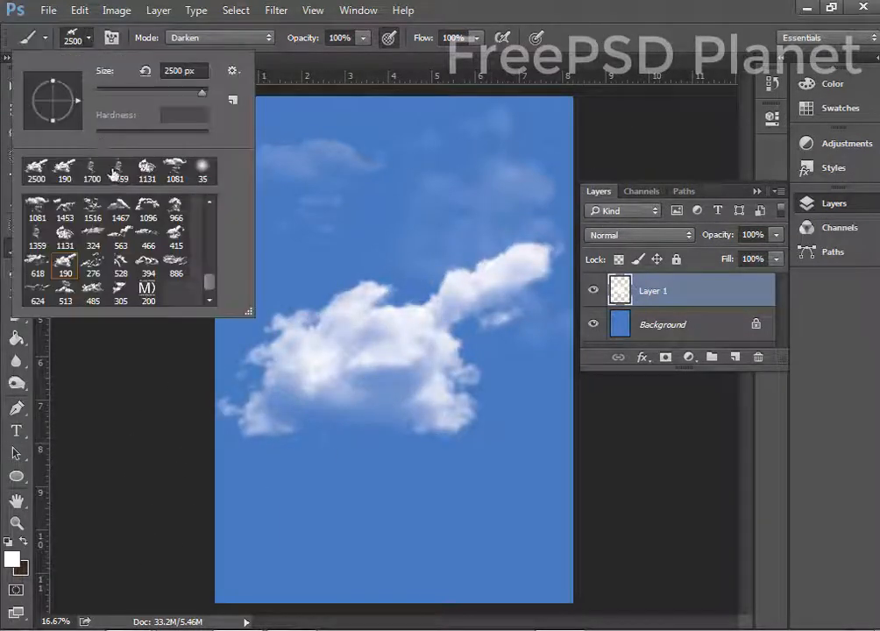
left_click(504, 3)
key("bracketright")
key("bracketright")
key("bracketright")
key("bracketright")
key("bracketright")
key("bracketright")
key("bracketright")
key("bracketright")
key("bracketright")
key("bracketright")
key("bracketright")
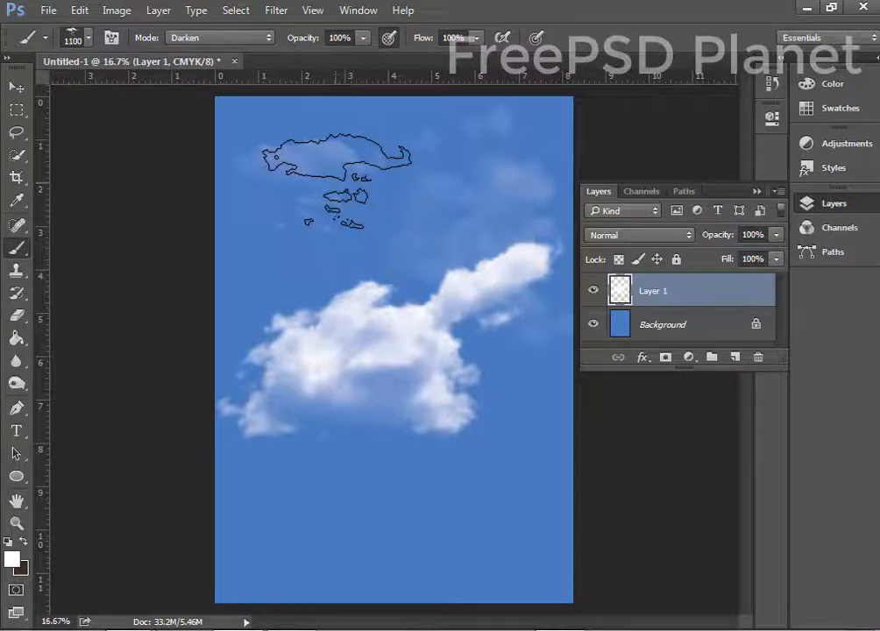
left_click(342, 183)
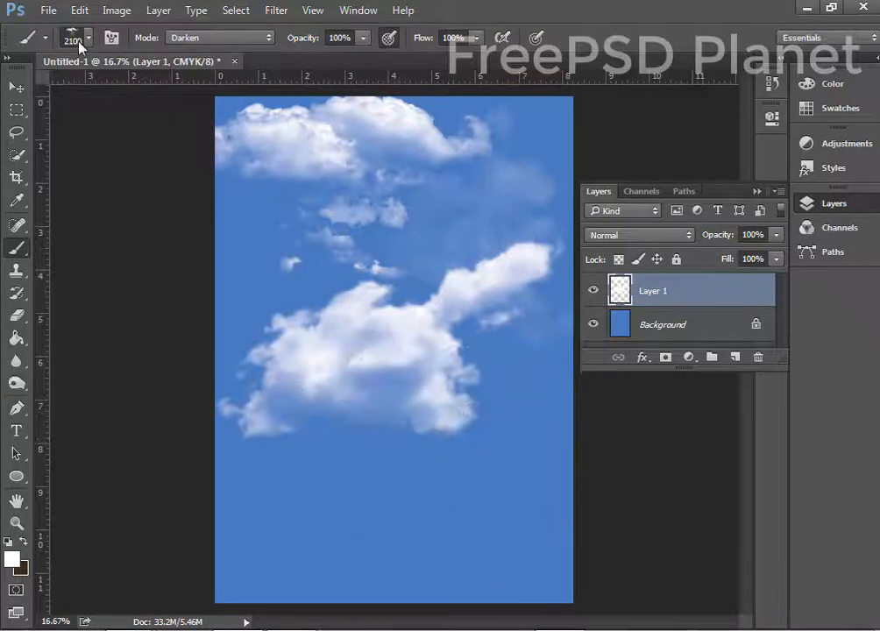
Add bottom clouds with the 305 brush at 1600 and the 886 brush at 2300.
left_click(84, 41)
left_click(120, 286)
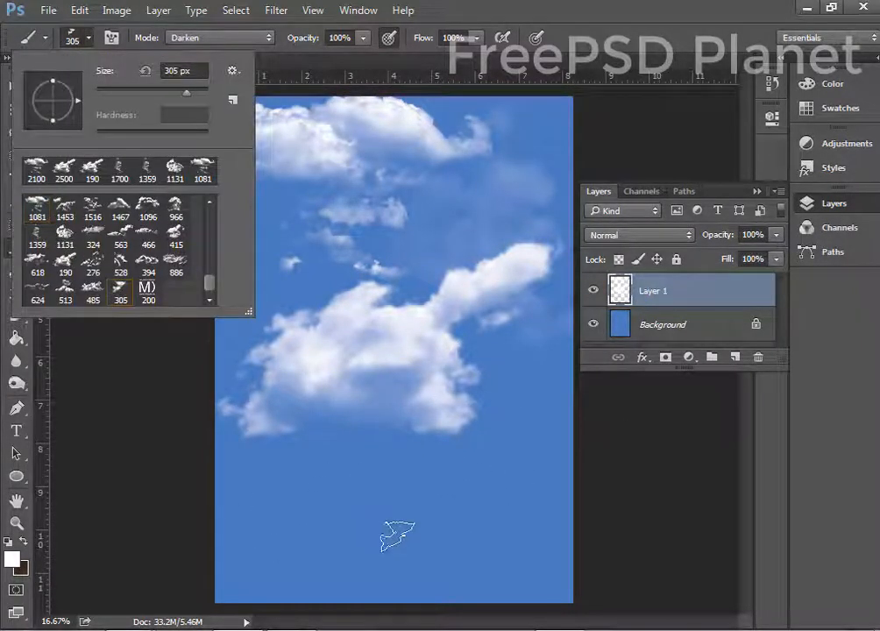
left_click(436, 515)
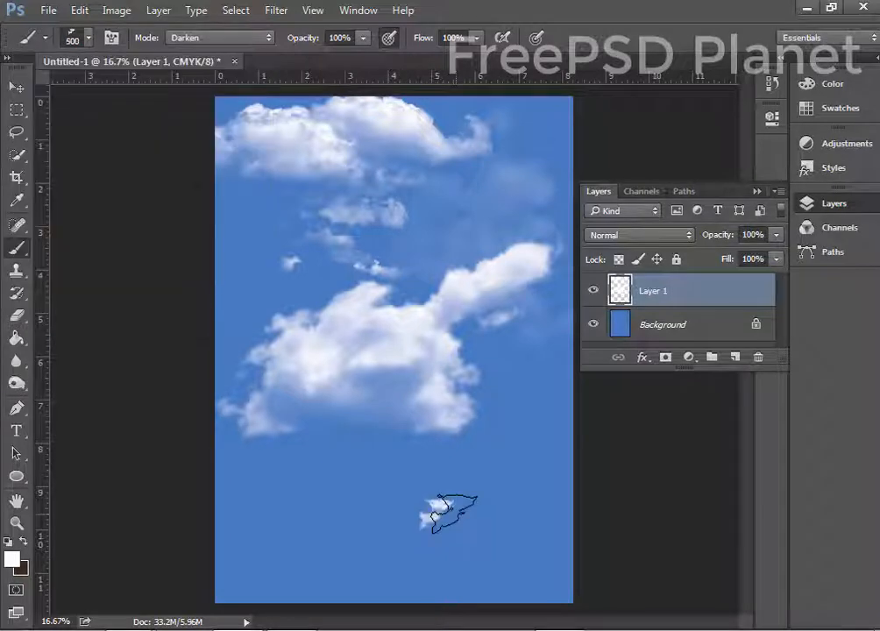
key("bracketright")
key("bracketright")
key("bracketright")
key("bracketright")
key("bracketright")
key("bracketright")
key("bracketright")
key("bracketright")
left_click(490, 523)
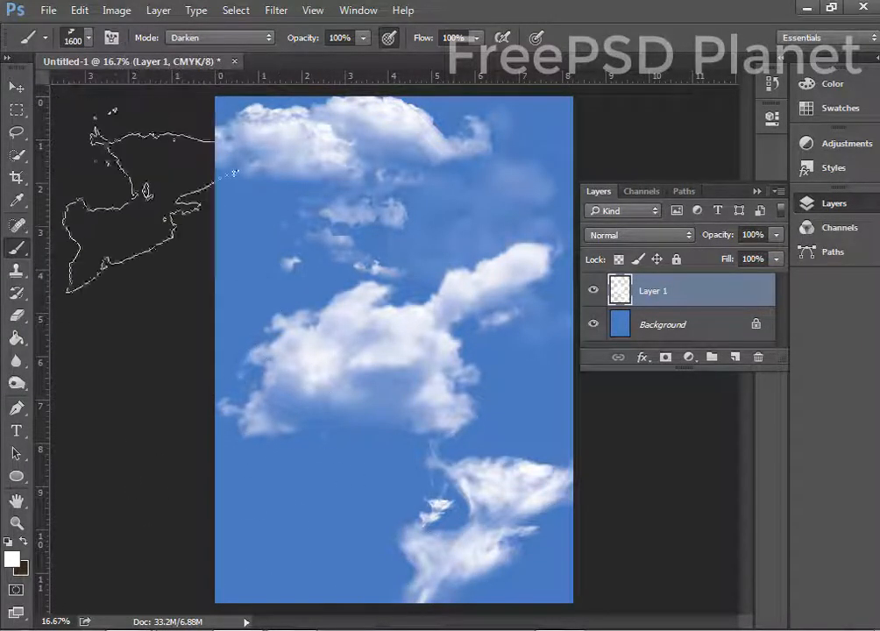
left_click(73, 37)
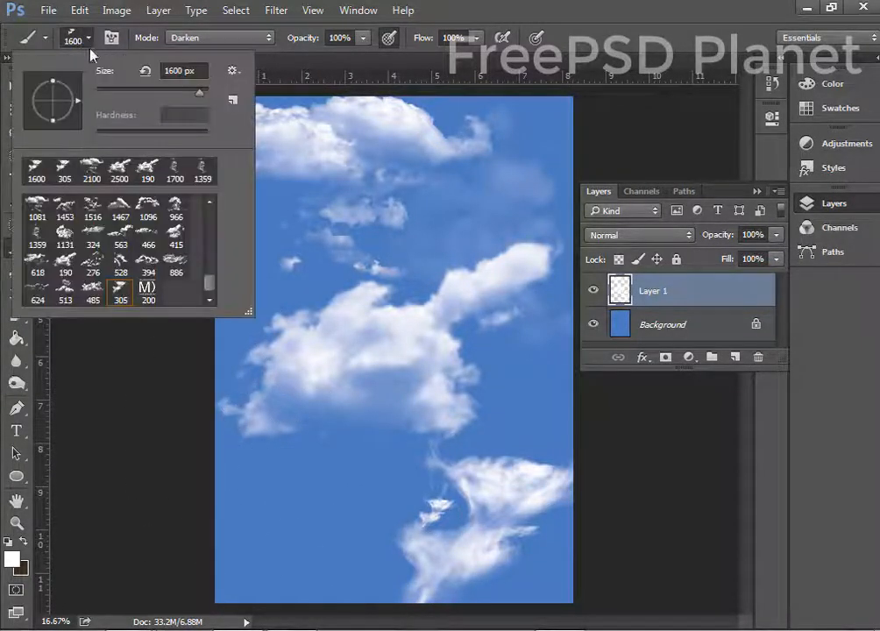
double_click(175, 264)
key("bracketright")
key("bracketright")
key("bracketright")
key("bracketright")
key("bracketright")
key("bracketright")
key("bracketright")
key("bracketright")
key("bracketright")
key("bracketright")
key("bracketright")
key("bracketright")
key("bracketright")
key("bracketright")
key("bracketright")
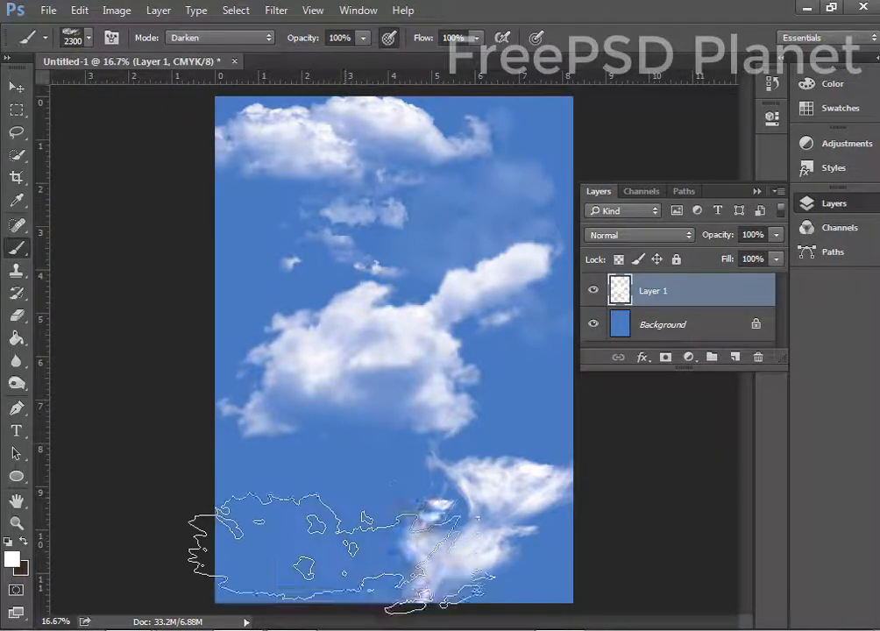
left_click(339, 539)
left_click(16, 86)
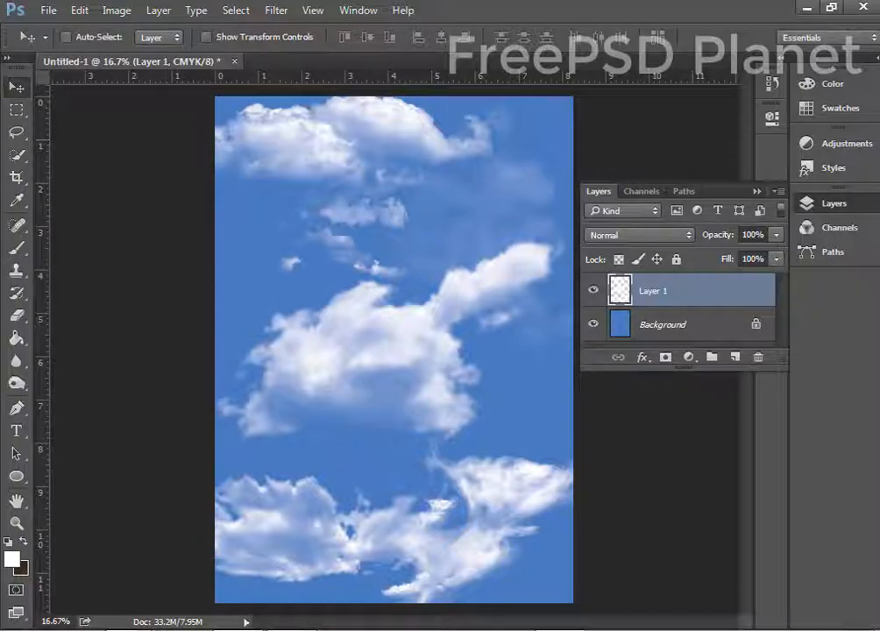
left_click(76, 406)
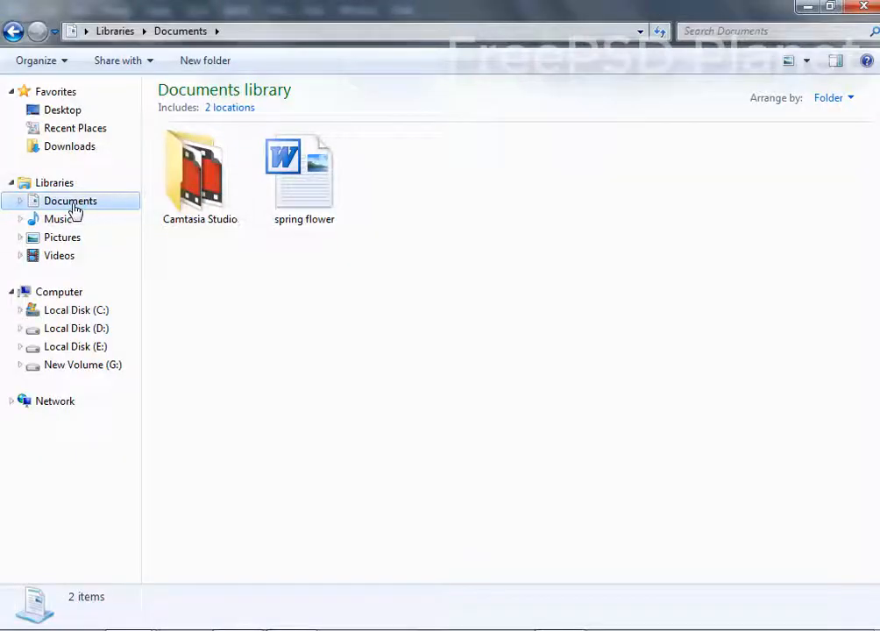
From the Pictures library, drag the red rose petals PNG into the poster.
left_click(70, 147)
left_click(79, 237)
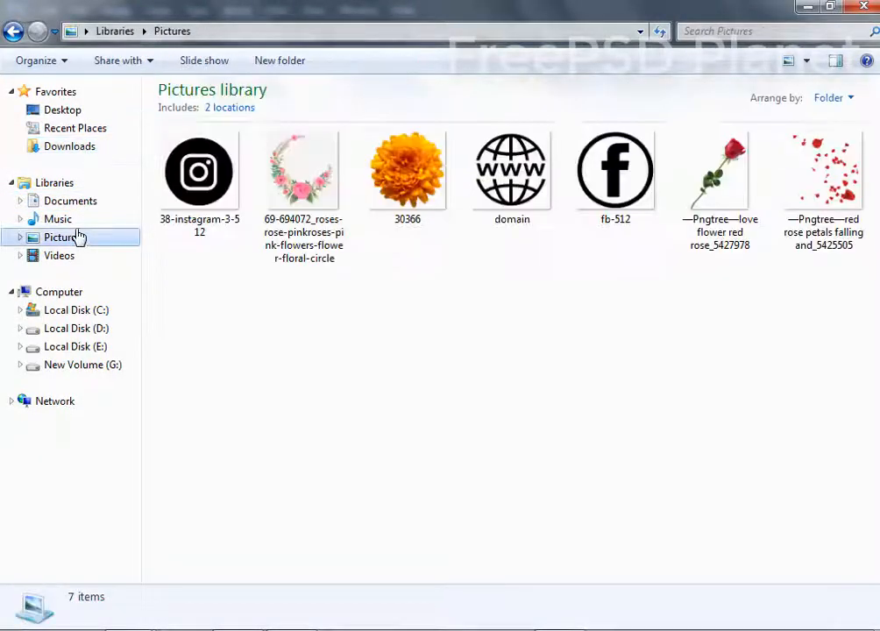
left_click_drag(304, 175, 320, 277)
left_click(444, 261)
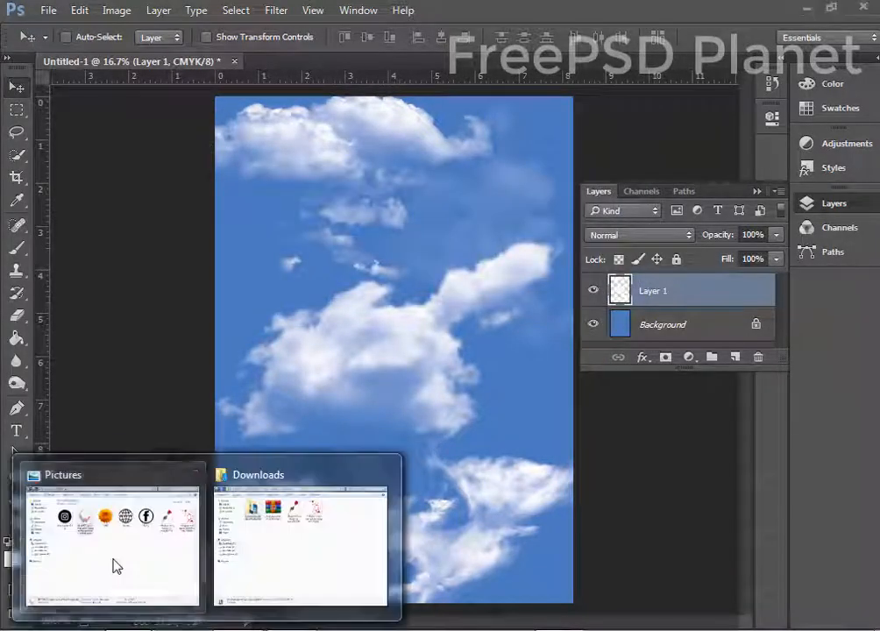
left_click(114, 565)
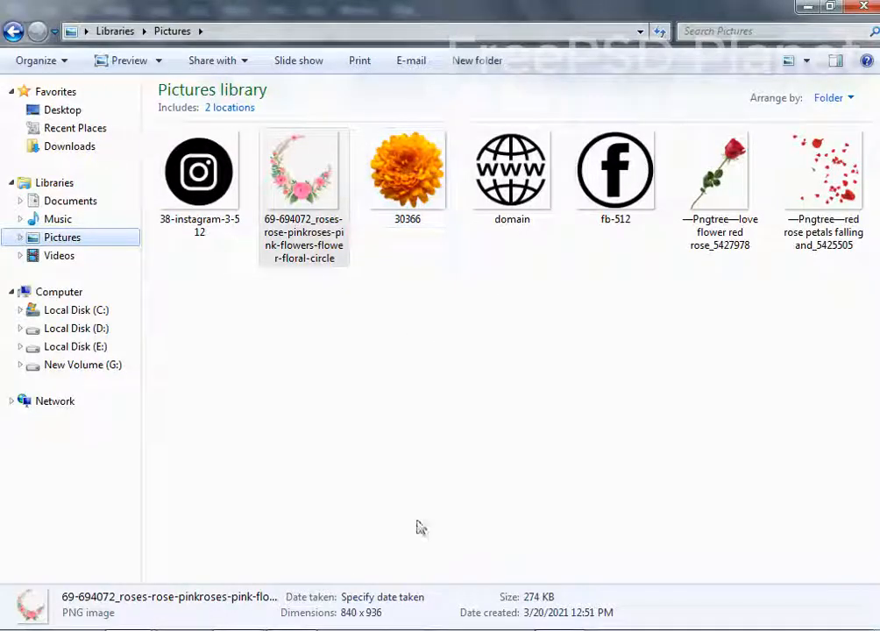
left_click_drag(824, 175, 372, 313)
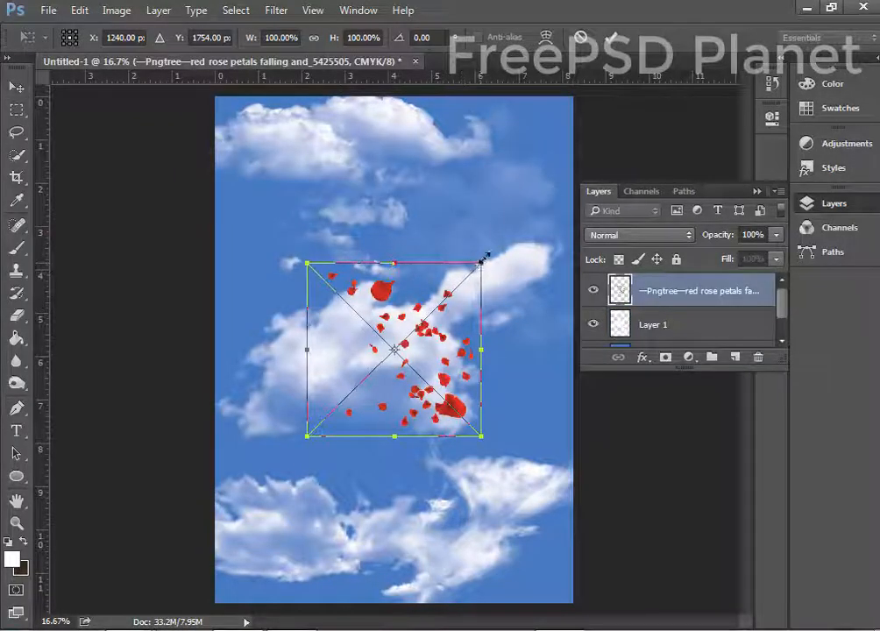
Enlarge the rose petals to about 171.92% across the poster and commit.
left_click_drag(484, 259, 513, 171)
left_click_drag(457, 357, 448, 311)
left_click(610, 39)
Draw a large white 1641 px circle in the centre and nudge it slightly up.
left_click(16, 476)
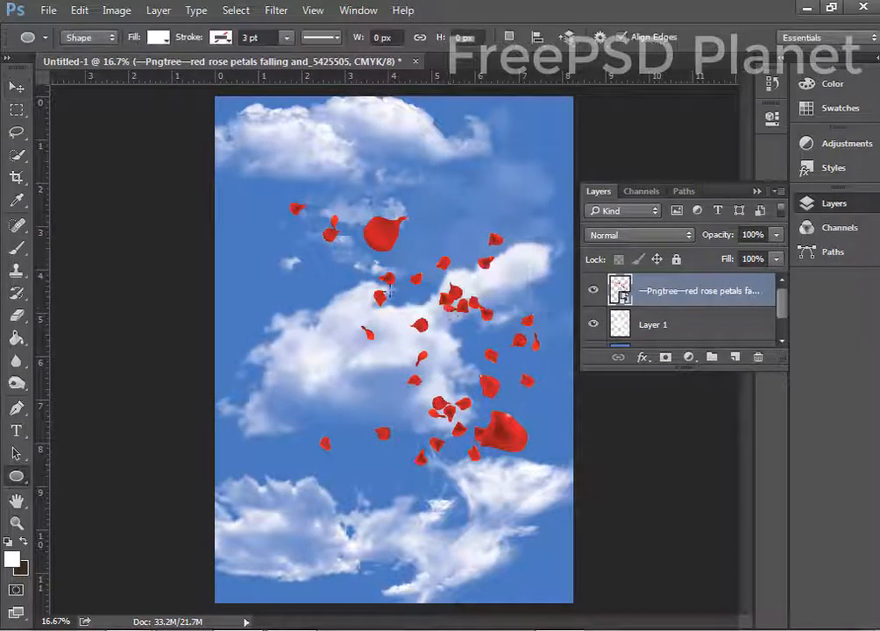
left_click_drag(285, 229, 523, 485)
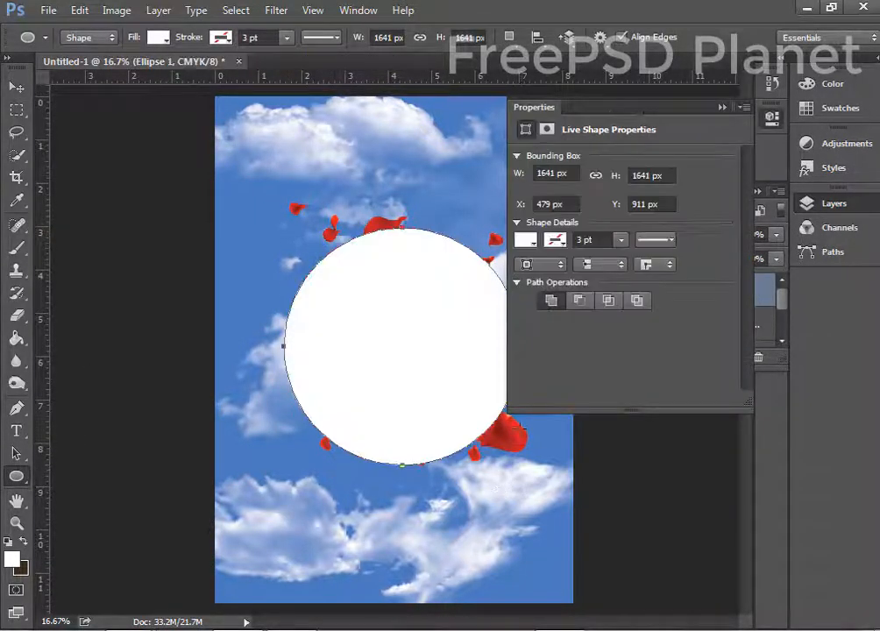
left_click(721, 107)
key("v")
mouse_move(315, 361)
left_mouse_down()
mouse_move(315, 342)
mouse_move(309, 349)
left_mouse_up()
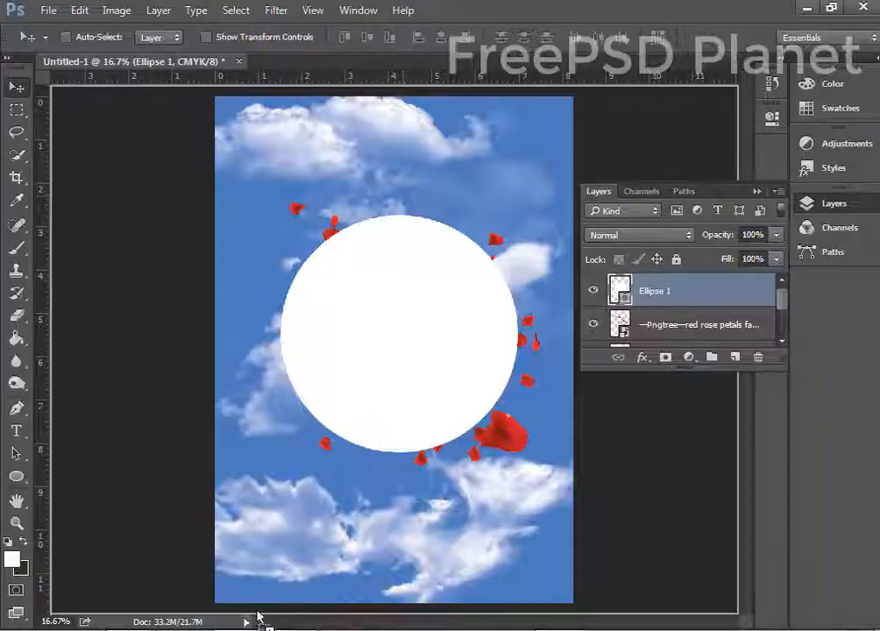
Place the 30366 orange marigold at about 19.5% on the circle's top edge.
left_click_drag(260, 617, 405, 201)
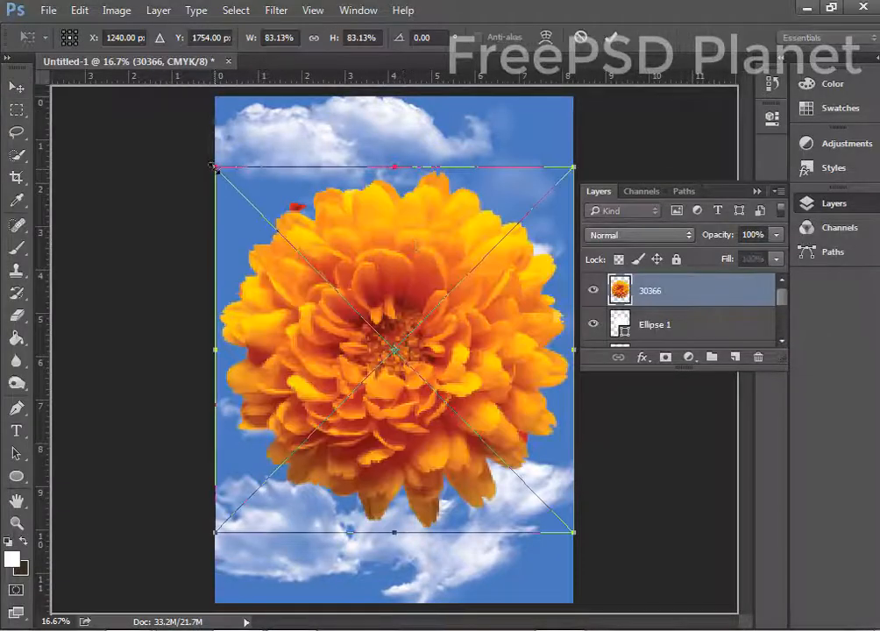
left_click_drag(214, 166, 346, 304)
left_click_drag(403, 282, 434, 197)
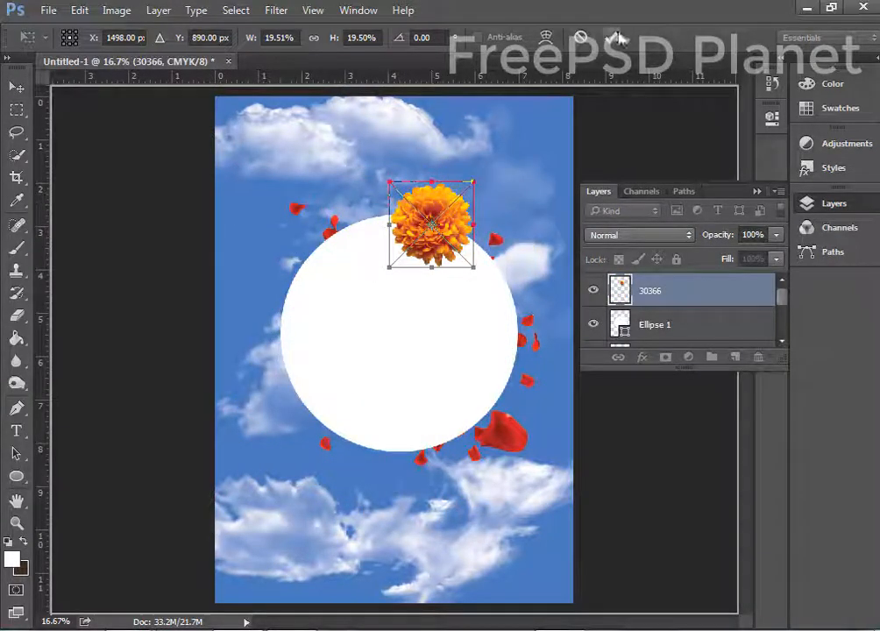
left_click(617, 37)
Add a quarter-size flipped red rose at the lower left, behind the white circle.
left_click(197, 628)
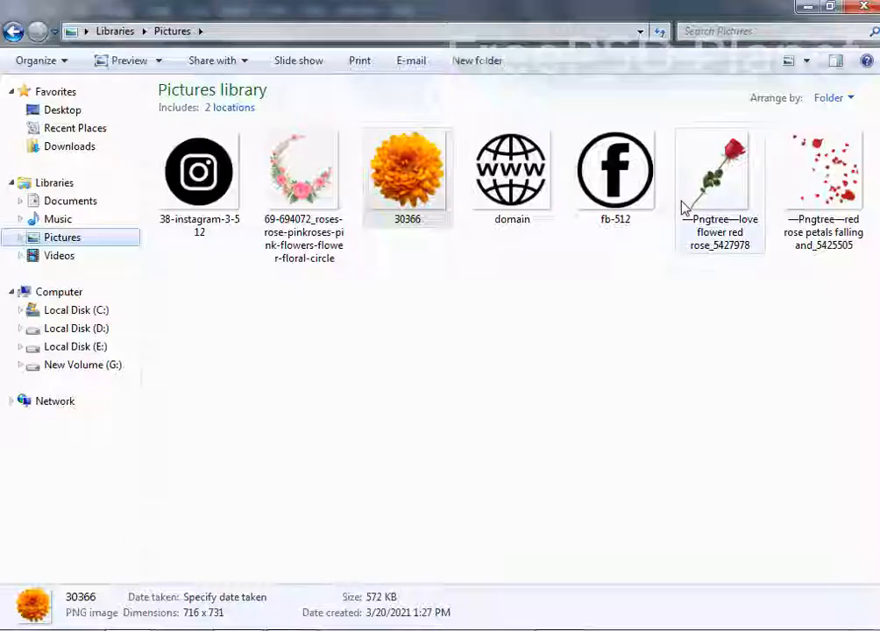
left_click_drag(685, 208, 359, 374)
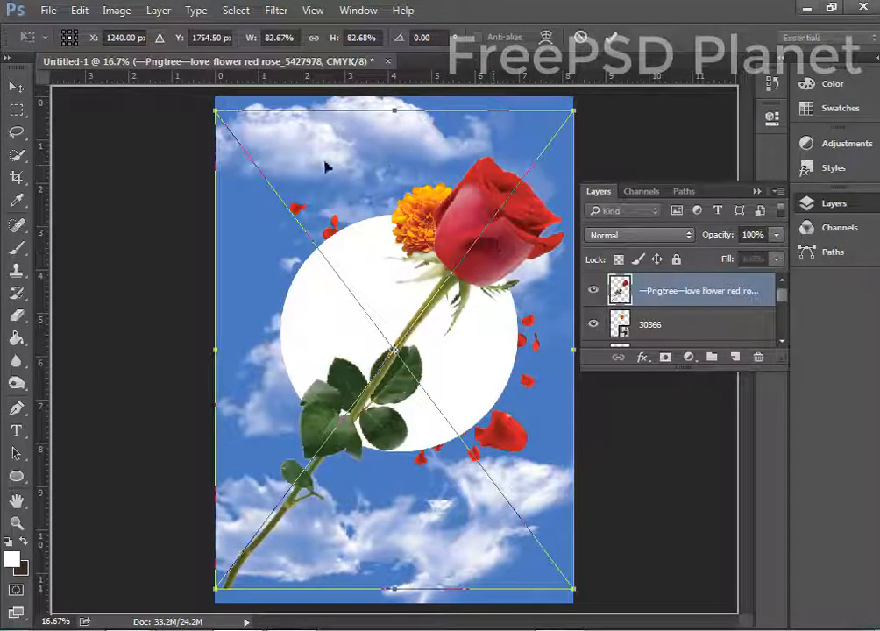
left_click_drag(213, 109, 487, 485)
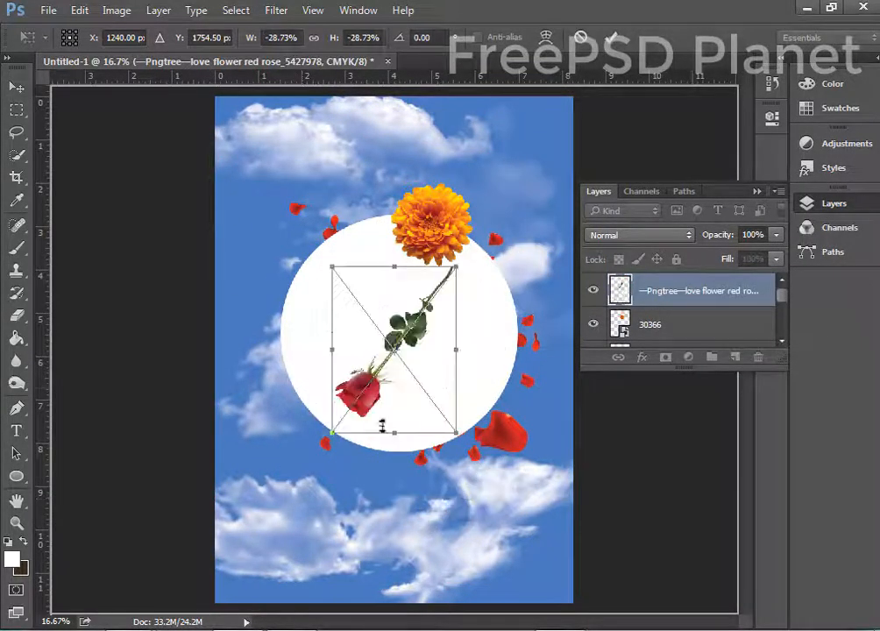
left_click_drag(370, 390, 312, 424)
key("Return")
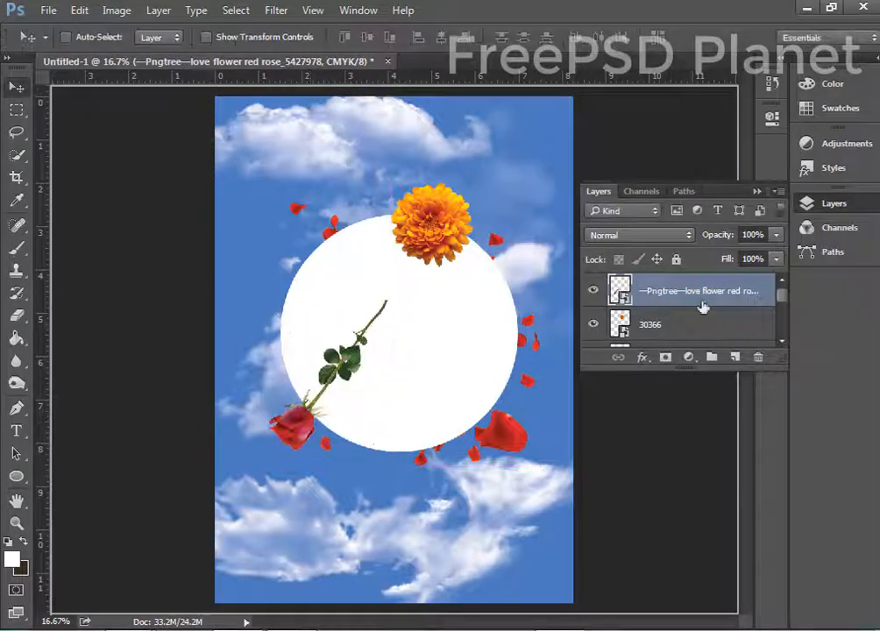
left_click_drag(703, 302, 701, 334)
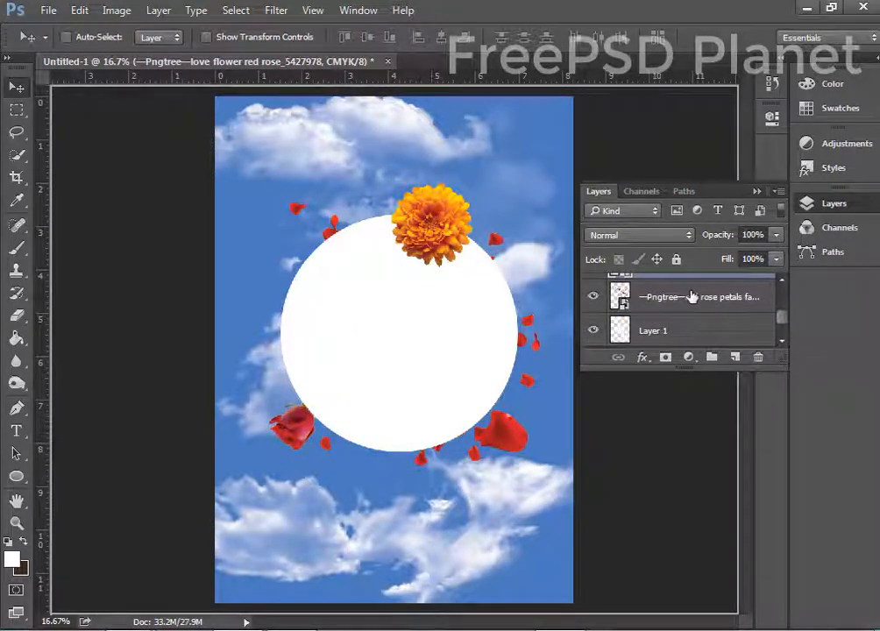
left_click(149, 629)
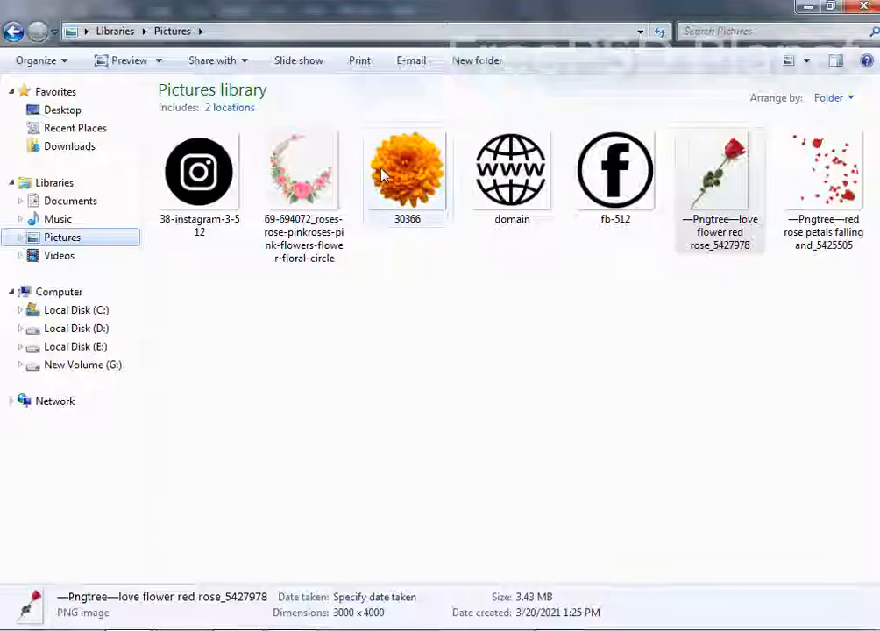
left_click(70, 147)
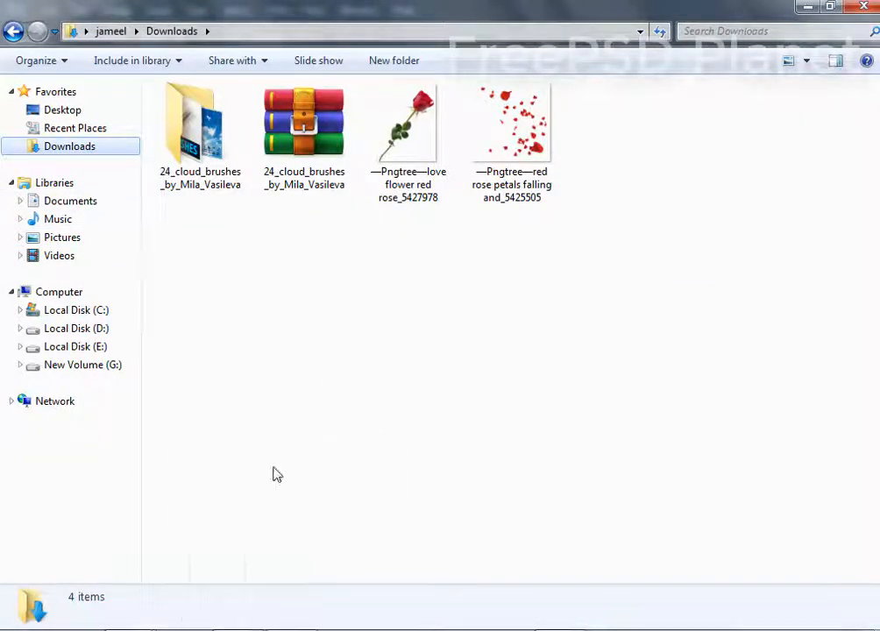
left_click(674, 628)
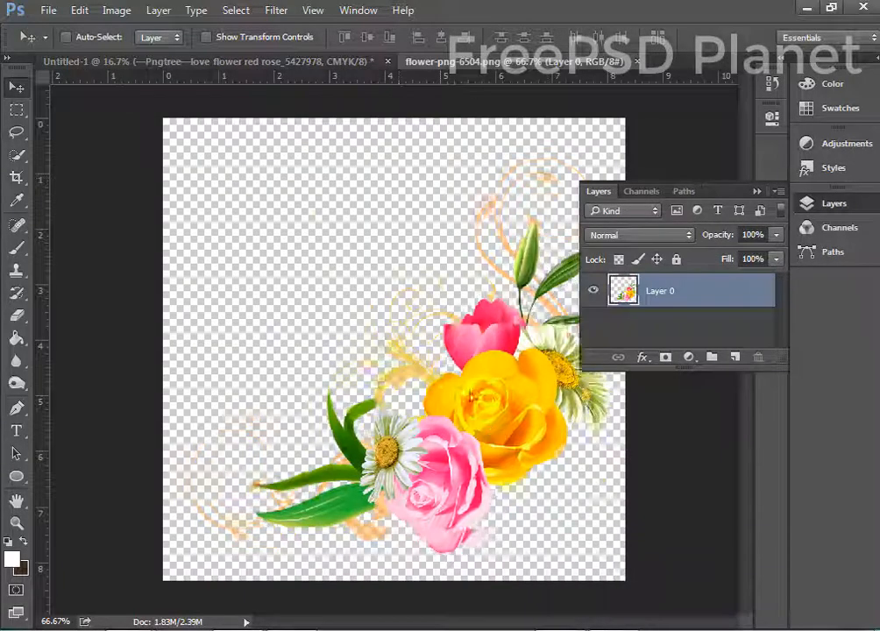
Bring in the flower-png-6504 bouquet, rotate and scale it, and set it at the circle's lower right.
left_click_drag(421, 333, 351, 363)
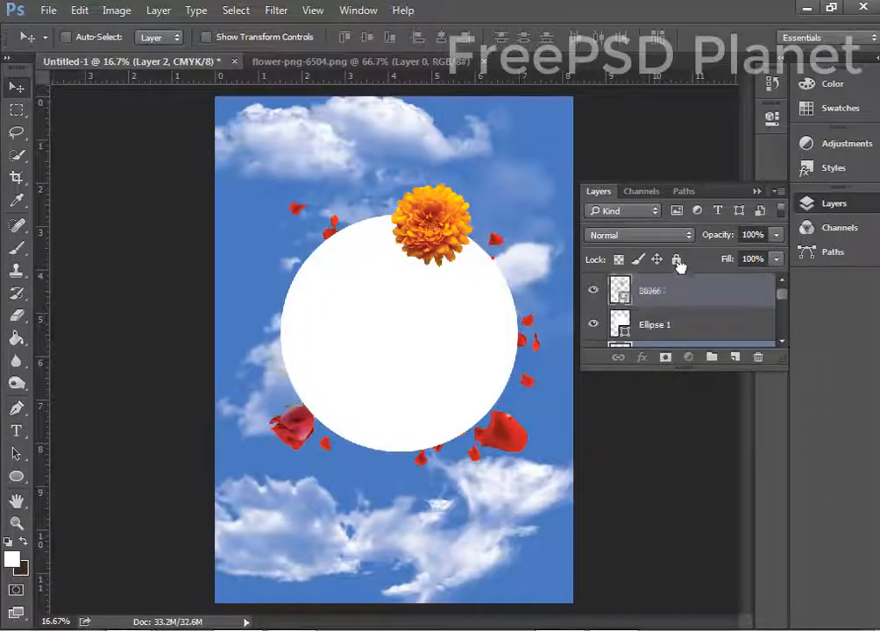
key("ctrl+t")
left_click_drag(390, 393, 220, 461)
left_click_drag(354, 398, 396, 497)
left_click_drag(356, 392, 471, 420)
left_click_drag(360, 192, 385, 479)
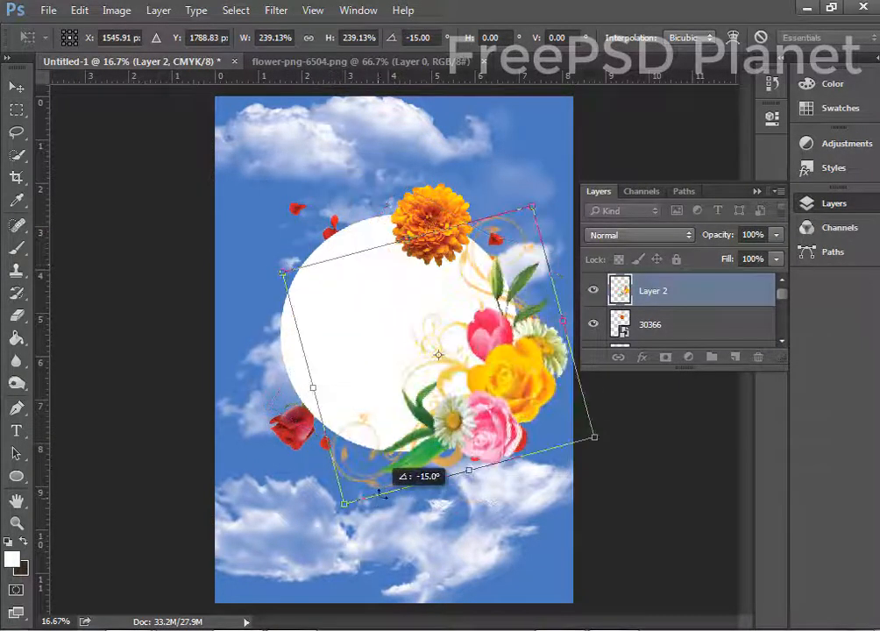
mouse_move(438, 364)
left_mouse_down()
mouse_move(456, 358)
mouse_move(443, 366)
left_mouse_up()
left_click_drag(328, 513, 373, 464)
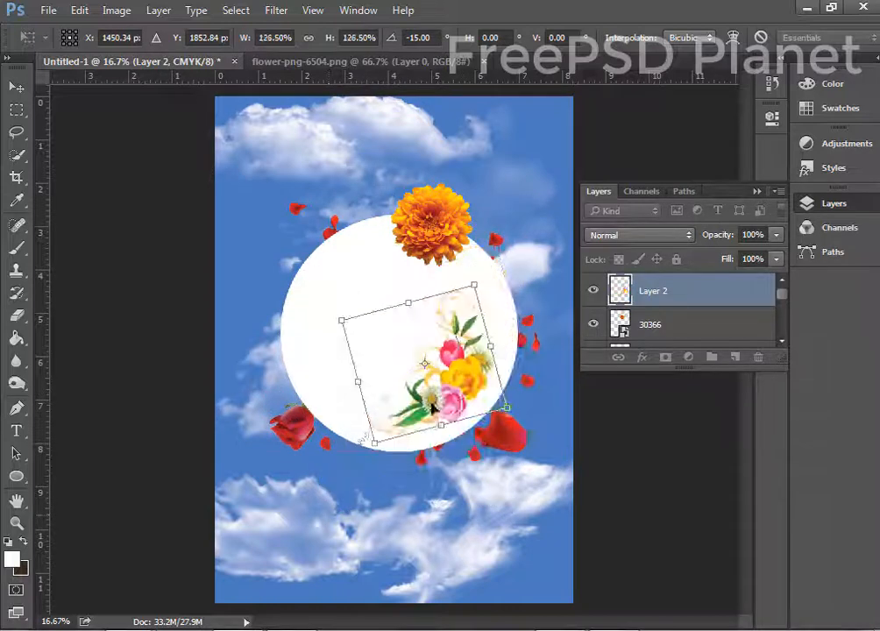
left_click_drag(456, 332, 491, 337)
key("Return")
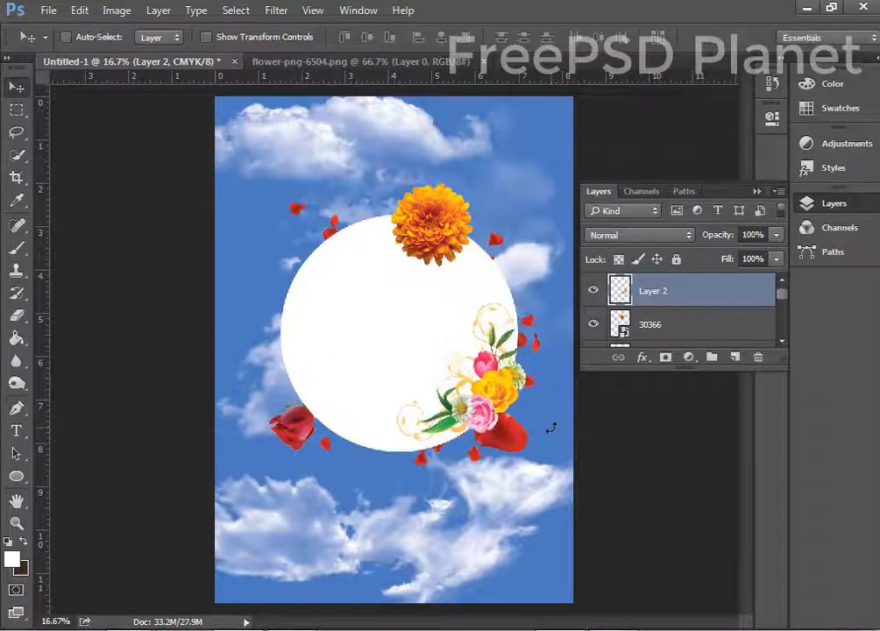
left_click_drag(516, 425, 511, 453)
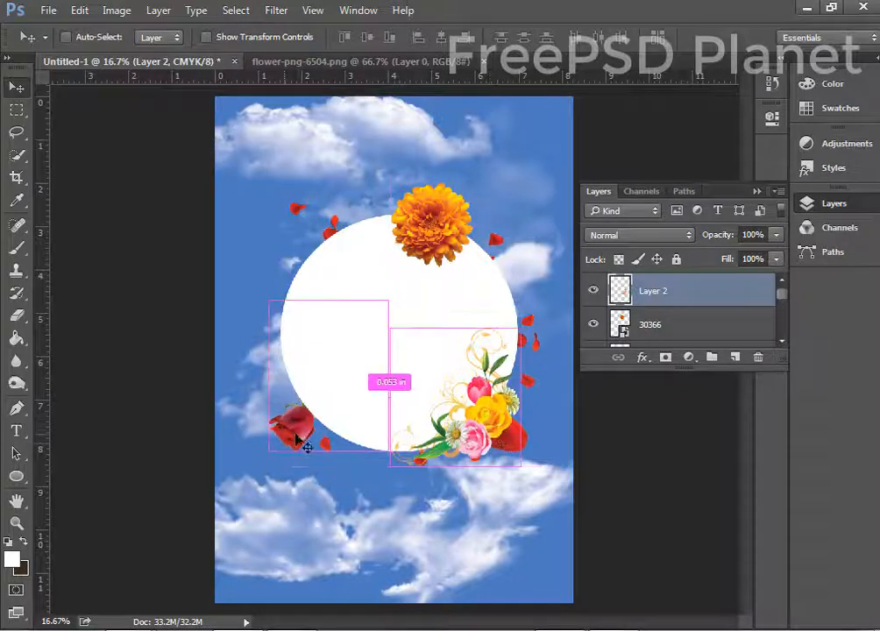
Copy and rotate the red rose to the circle's upper left, then place the flower-png-6474 cluster.
left_click(296, 434, "ctrl")
left_click_drag(296, 434, 263, 428)
key("ctrl+t")
left_click_drag(275, 350, 274, 252)
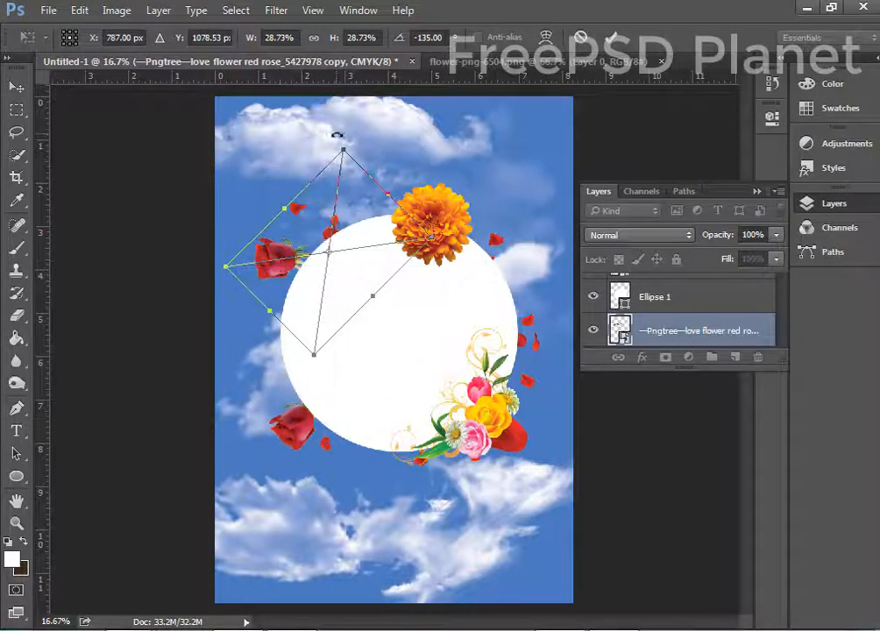
left_click_drag(337, 133, 377, 145)
left_click_drag(300, 218, 311, 223)
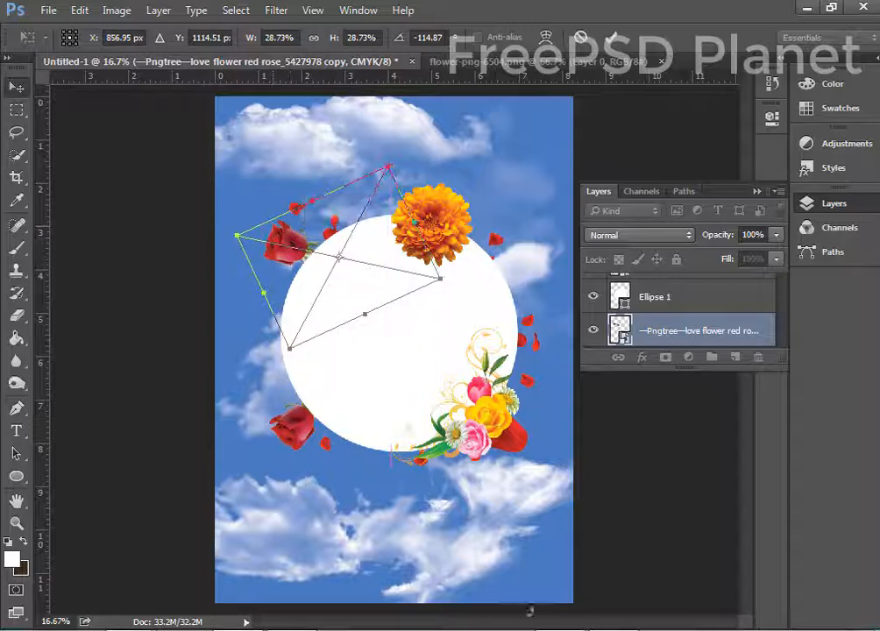
key("Return")
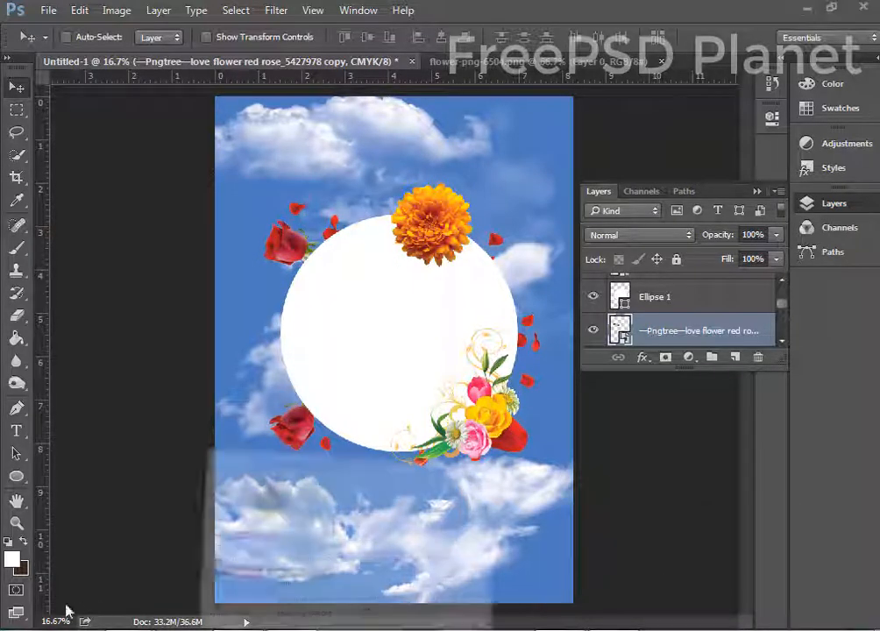
key("alt+Tab")
left_click_drag(95, 605, 419, 251)
Commit the placed flower cluster, then move and rescale it on the poster.
left_click(613, 38)
key("ctrl+minus")
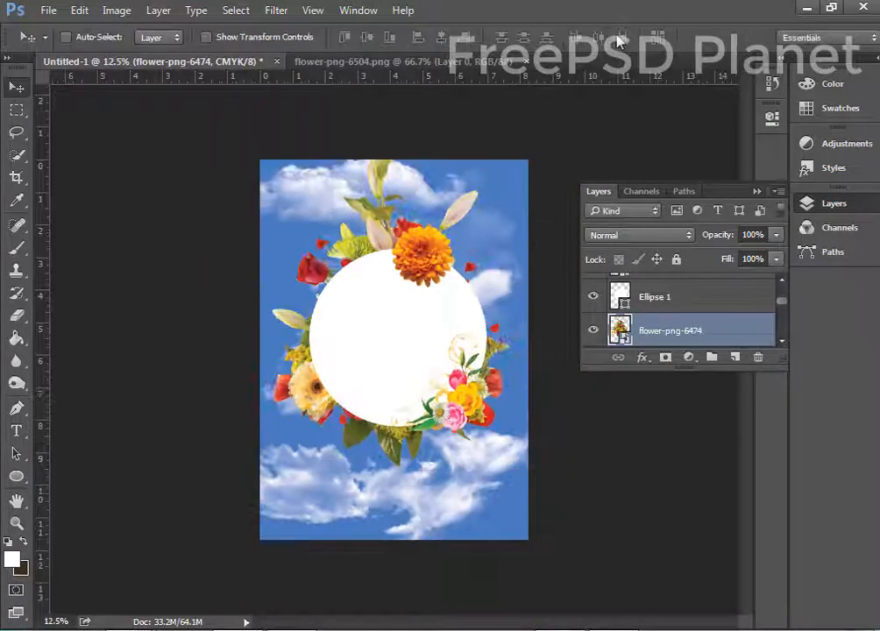
left_click_drag(373, 432, 338, 386)
key("ctrl+t")
left_click_drag(535, 141, 570, 102)
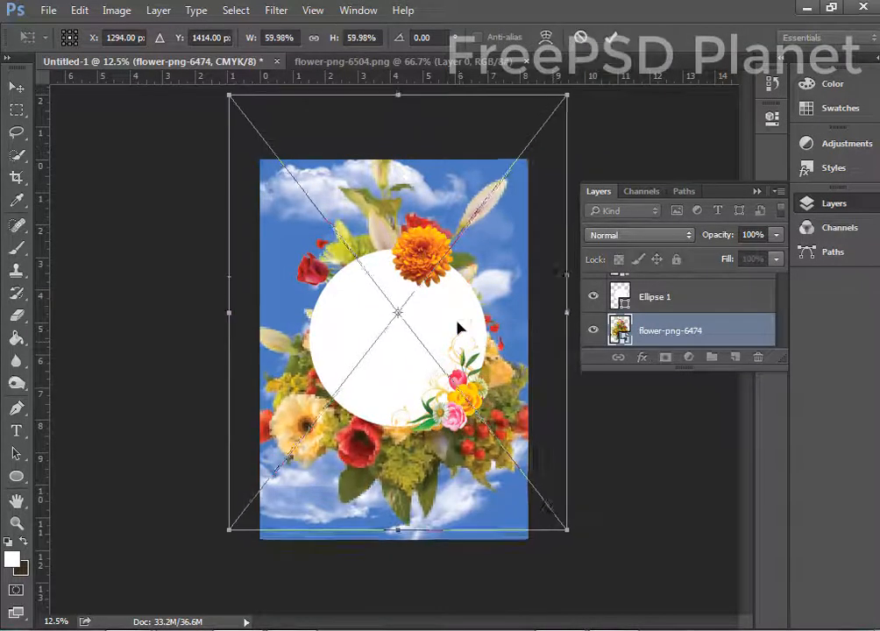
left_click_drag(457, 331, 469, 308)
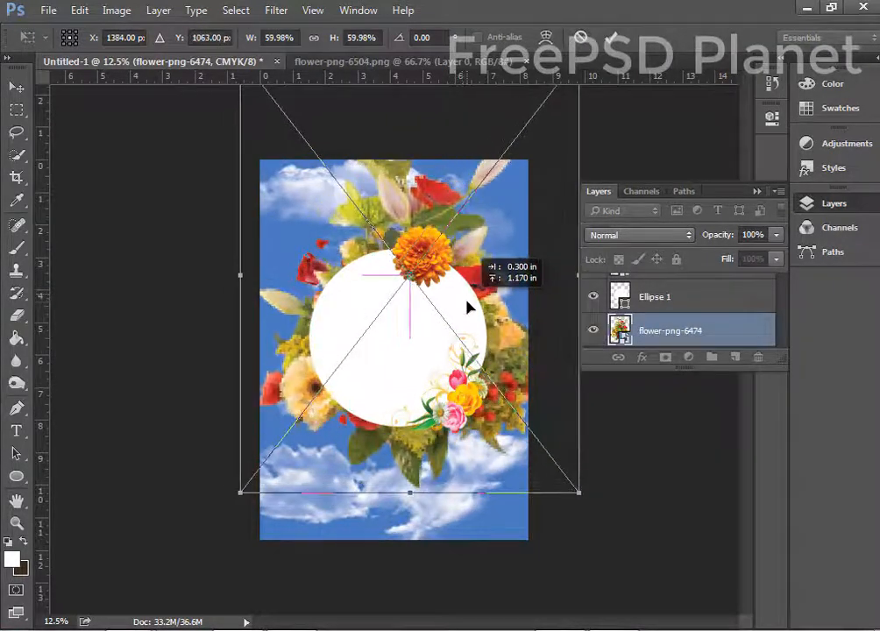
left_click_drag(236, 501, 277, 450)
Shrink the white circle to 64.41% so it sits inside the flower cluster.
left_click(342, 351, "ctrl")
key("ctrl+t")
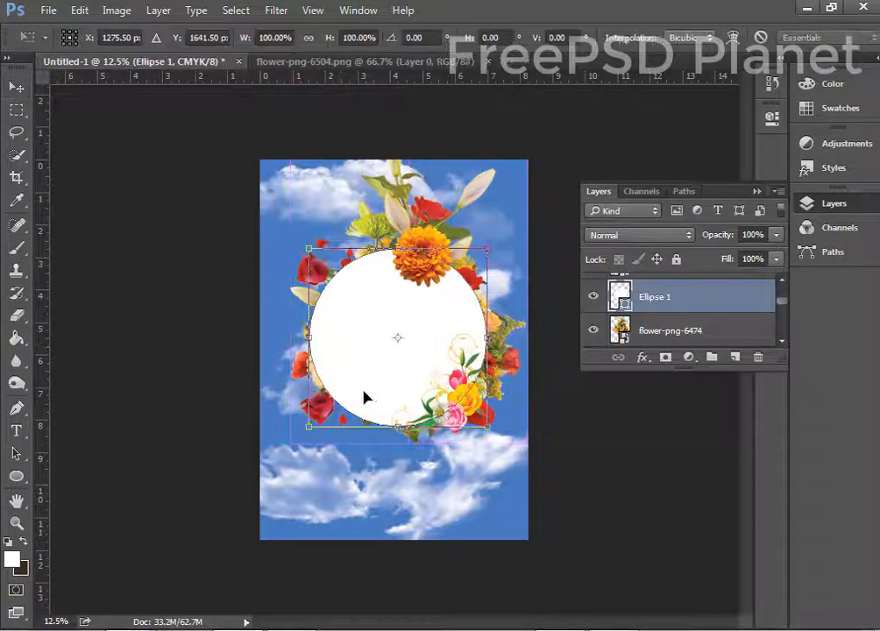
left_click_drag(308, 427, 340, 393)
left_click_drag(374, 343, 384, 334)
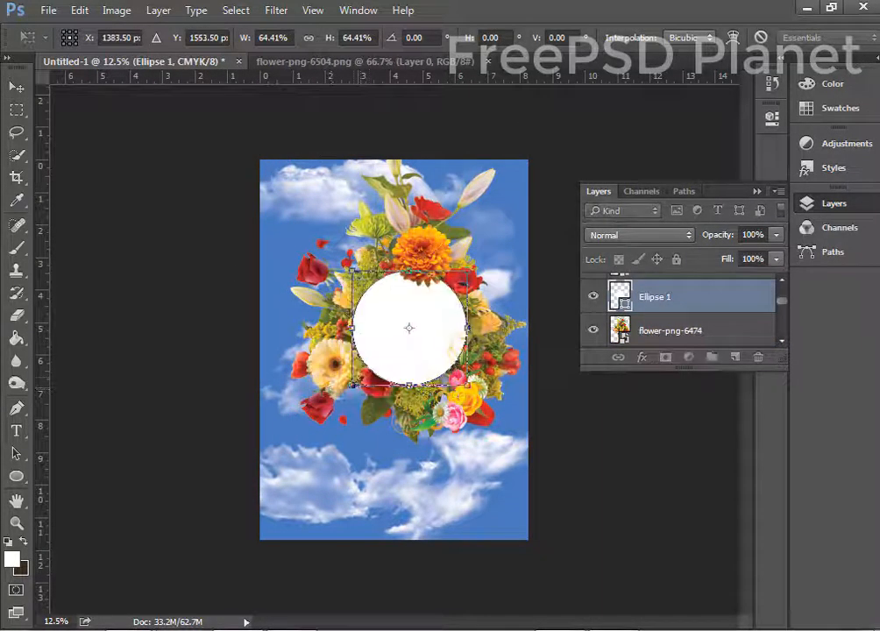
left_click_drag(352, 386, 337, 400)
key("Return")
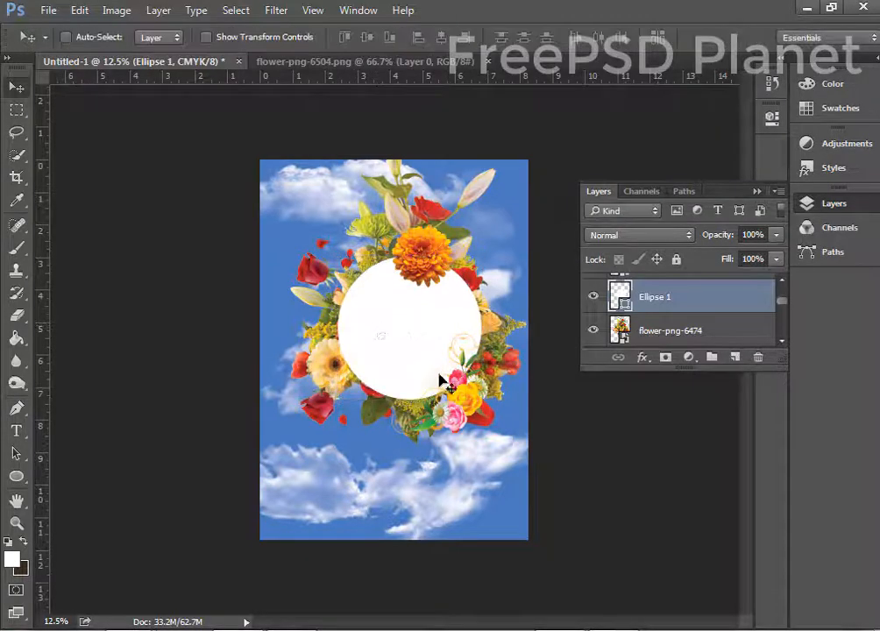
Rotate the small bouquet 30° and reposition the rose layers around the circle.
left_click_drag(458, 400, 453, 383)
key("ctrl+t")
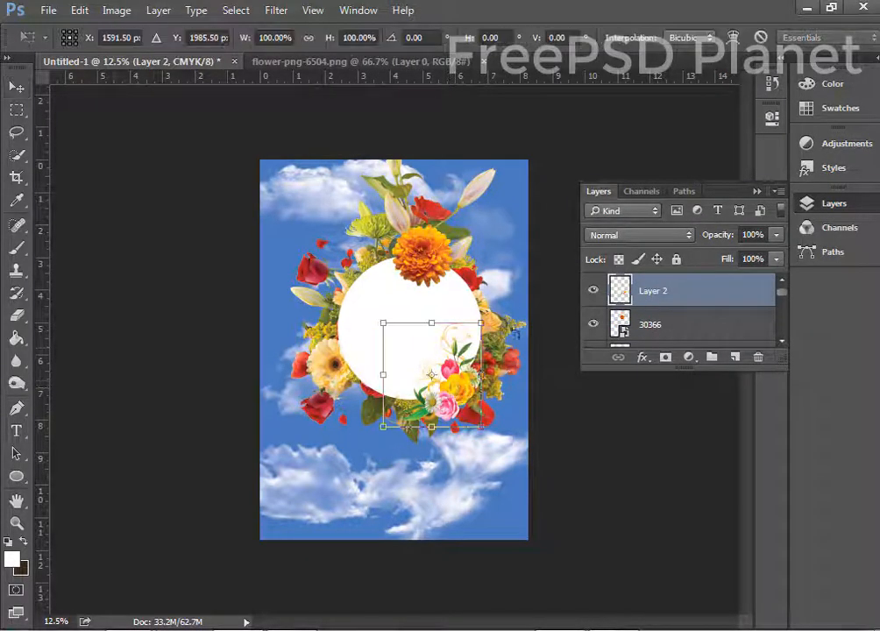
left_click_drag(504, 301, 531, 346)
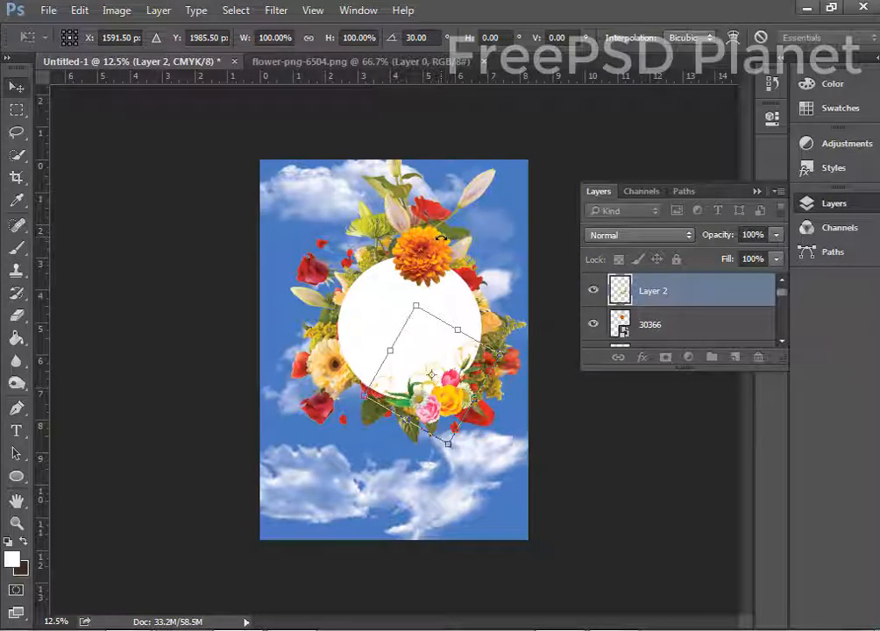
key("Return")
left_click_drag(309, 272, 333, 286)
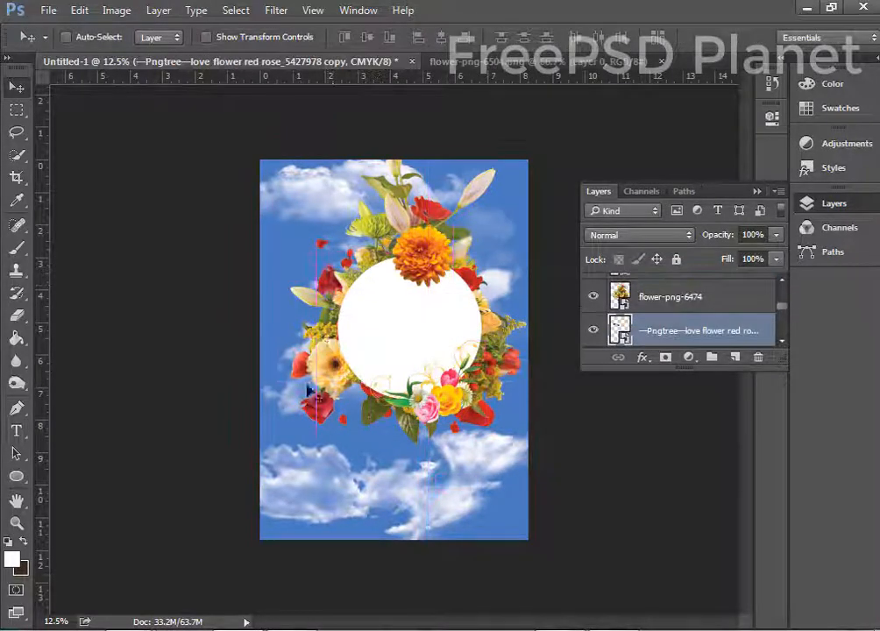
left_click_drag(317, 409, 351, 401)
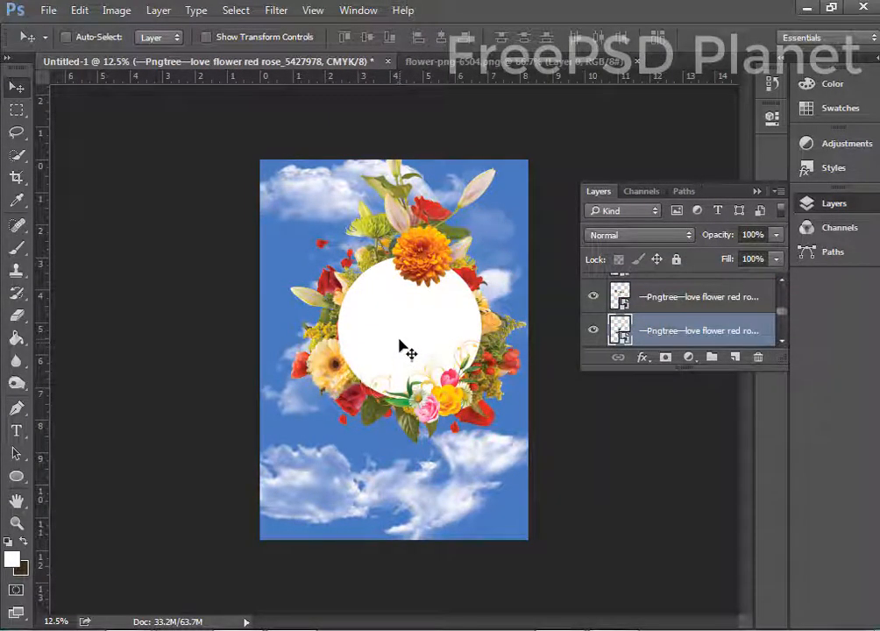
left_click(405, 352, "ctrl")
Give the circle a Gradient Overlay using the orange-yellow preset.
double_click(758, 292)
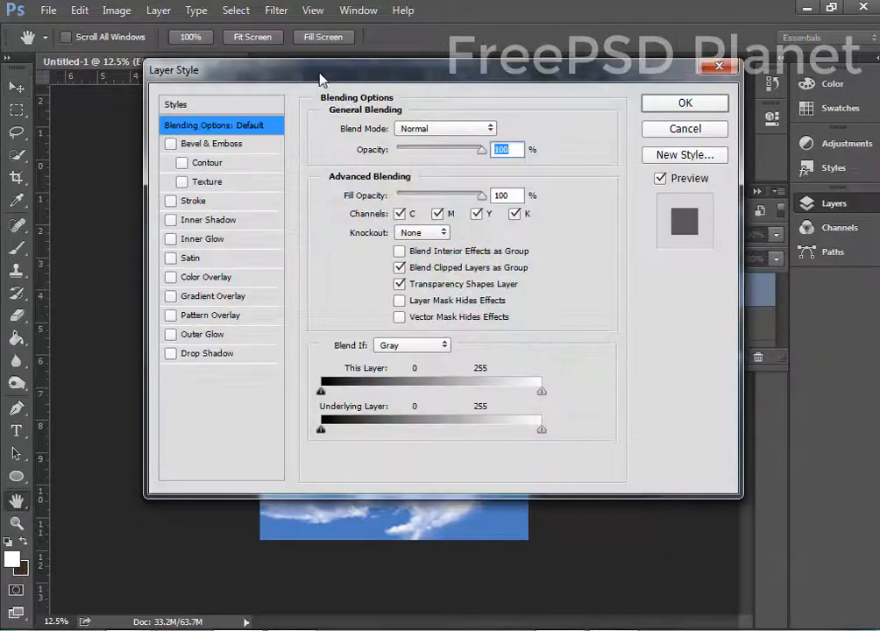
left_click_drag(320, 76, 681, 210)
left_click(576, 401)
left_click(405, 434)
left_click(442, 454)
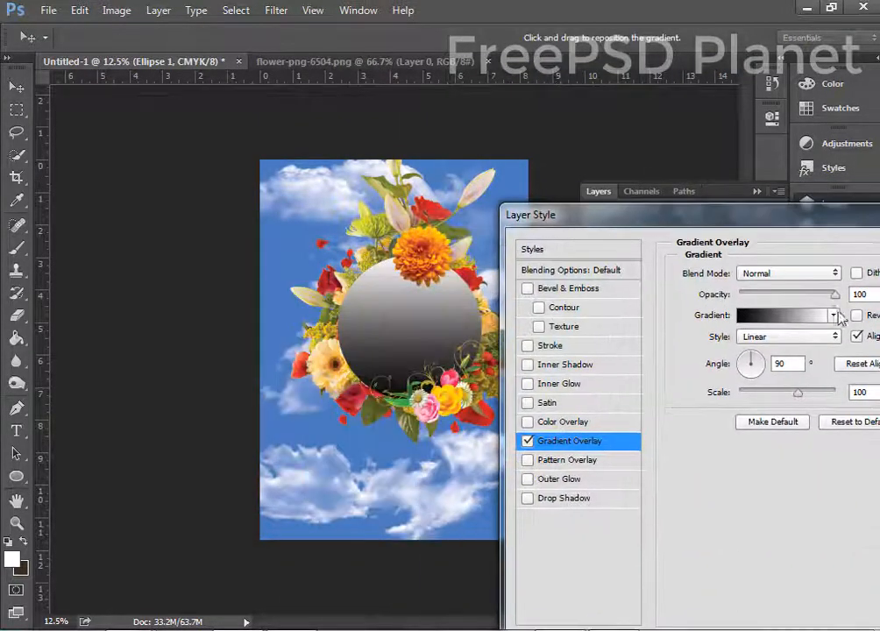
left_click(833, 315)
left_click(819, 353)
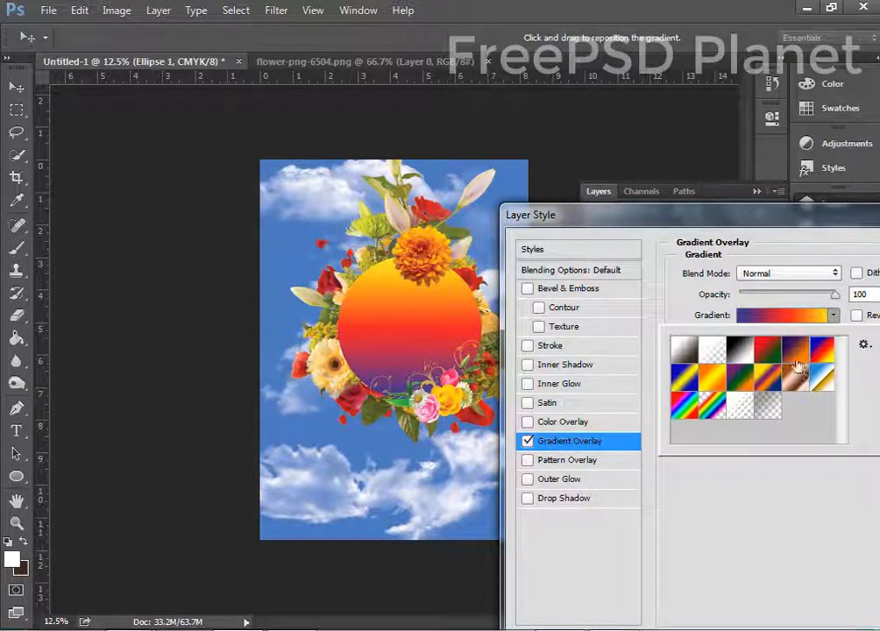
left_click(792, 352)
left_click(712, 379)
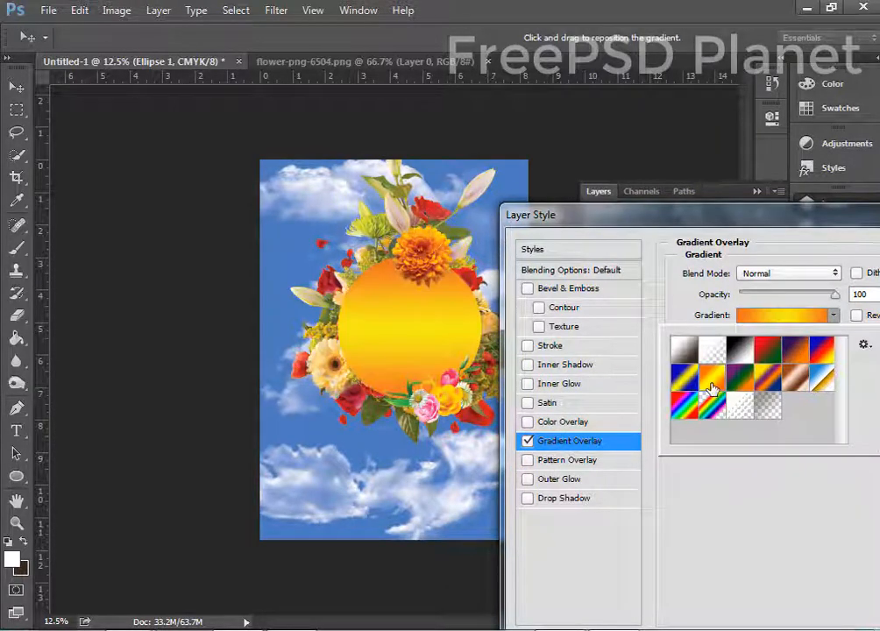
In the Gradient Editor, sample red for the left stop and olive green for the middle stop.
left_click(787, 309)
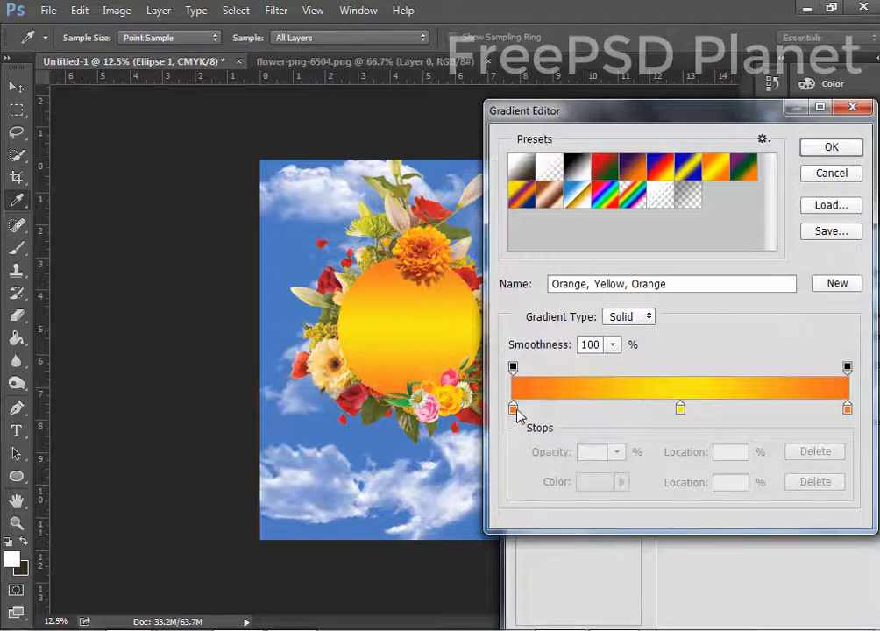
double_click(515, 408)
left_click_drag(336, 111, 681, 220)
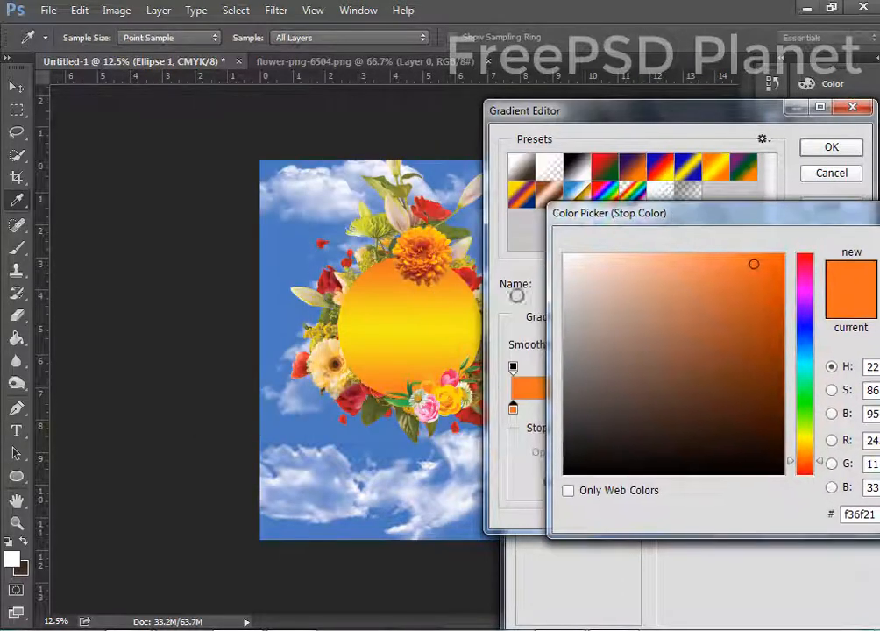
left_click(285, 303)
left_click(357, 393)
left_click_drag(561, 213, 147, 273)
left_click(548, 305)
double_click(681, 409)
left_click_drag(287, 273, 334, 367)
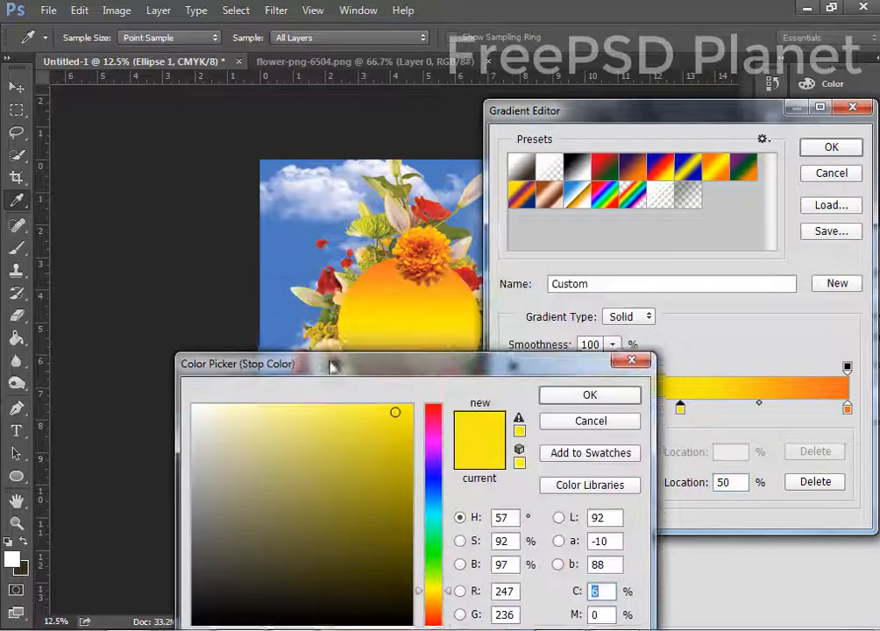
left_click(362, 178)
key("Return")
left_click(847, 408)
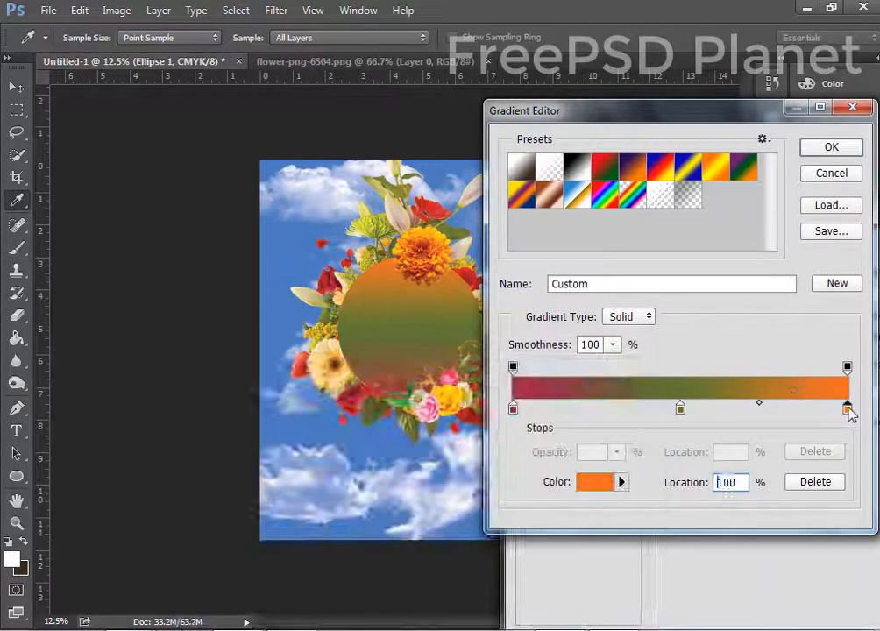
Recolour the right and middle gradient stops with pink sampled from the flowers and circle.
double_click(846, 408)
left_click_drag(298, 74, 597, 174)
left_click(450, 375)
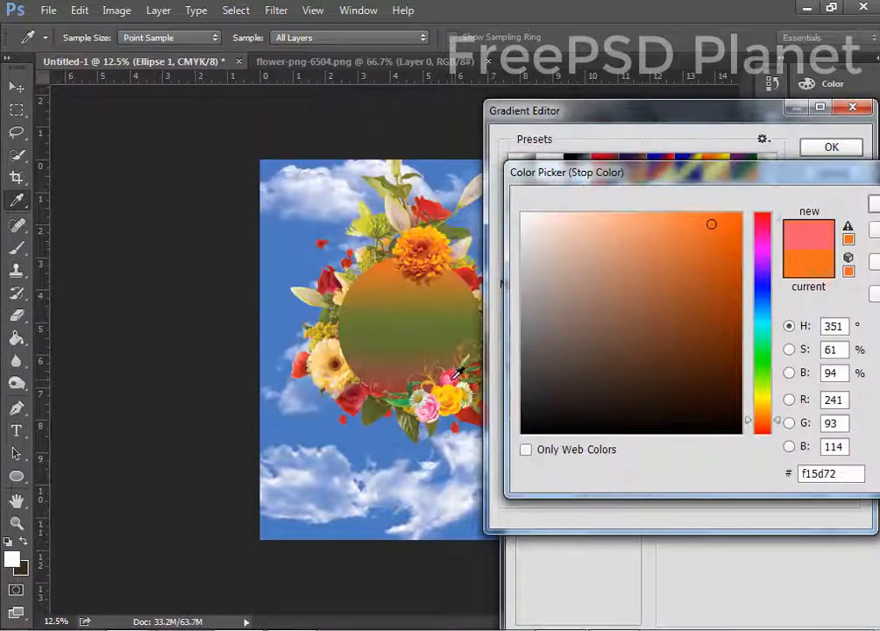
left_click_drag(833, 186, 495, 233)
left_click(605, 250)
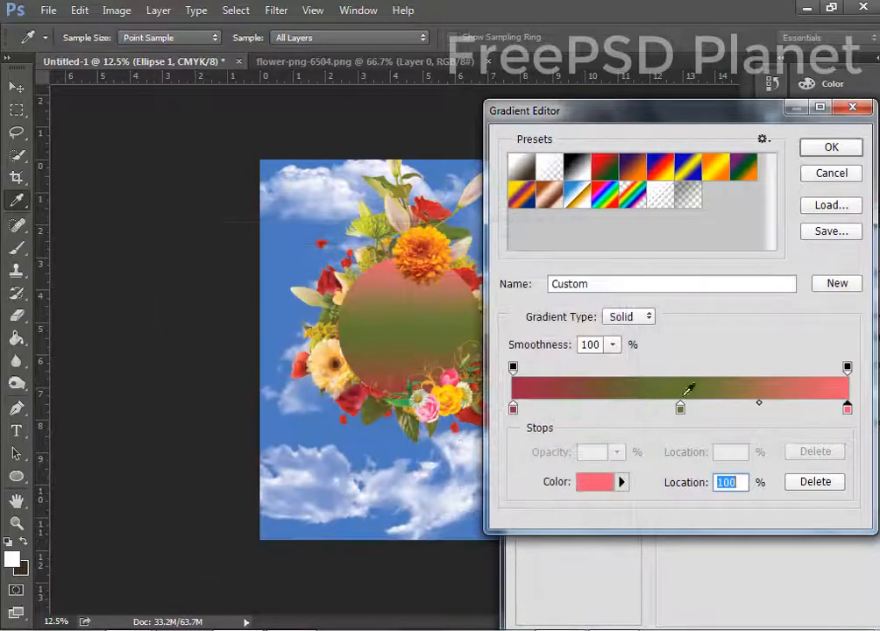
double_click(680, 407)
left_click_drag(382, 235, 476, 452)
left_click(367, 293)
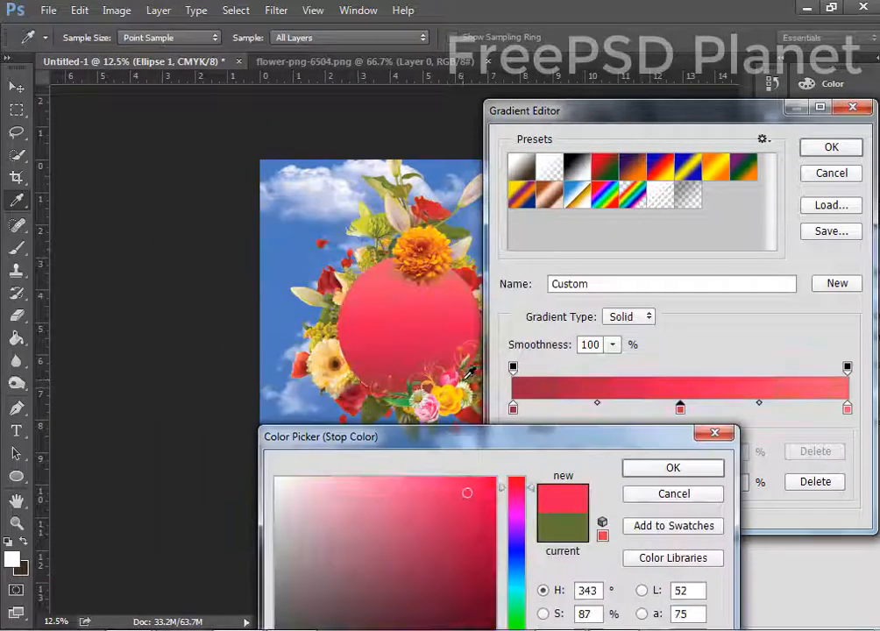
left_click(670, 467)
Set the left stop to a sampled peach, then apply the pink-to-peach gradient overlay.
left_click(513, 408)
double_click(513, 408)
left_click(300, 156)
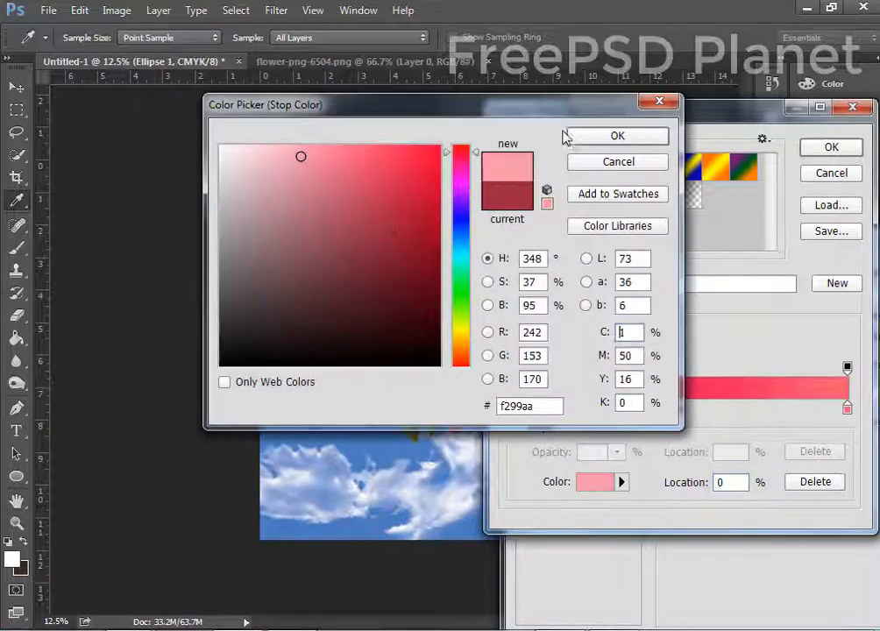
left_click_drag(444, 106, 772, 197)
left_click(321, 354)
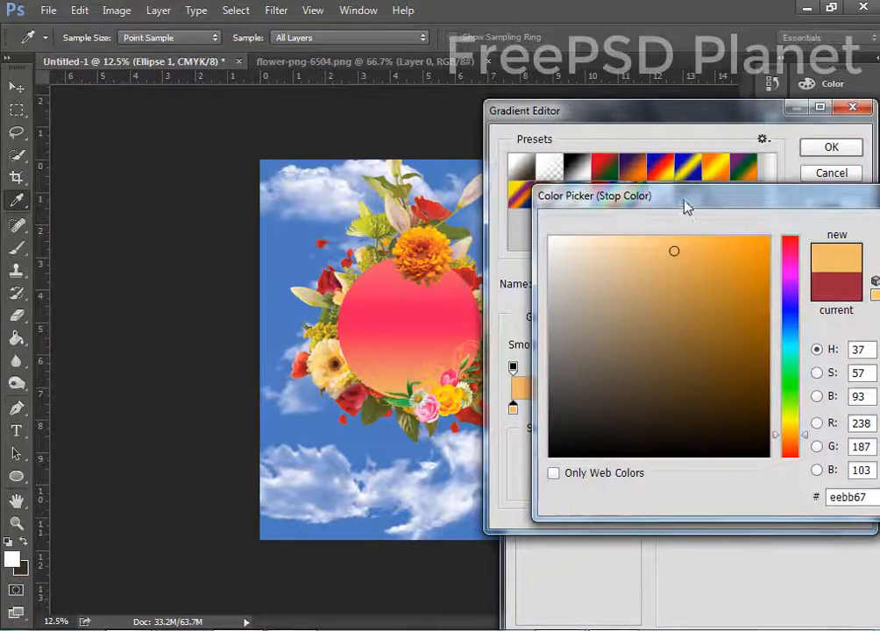
left_click_drag(686, 207, 404, 263)
left_click(676, 283)
left_click(831, 148)
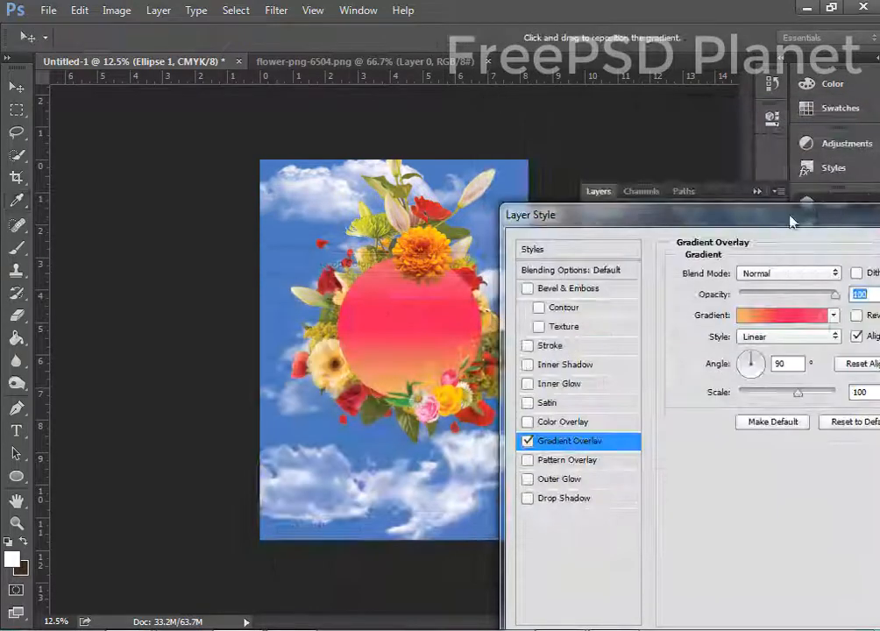
left_click_drag(791, 222, 540, 257)
left_click(789, 281)
Convert the Background to Layer 0 and fully lock Layer 0 and Layer 1.
left_click_drag(359, 349, 394, 333)
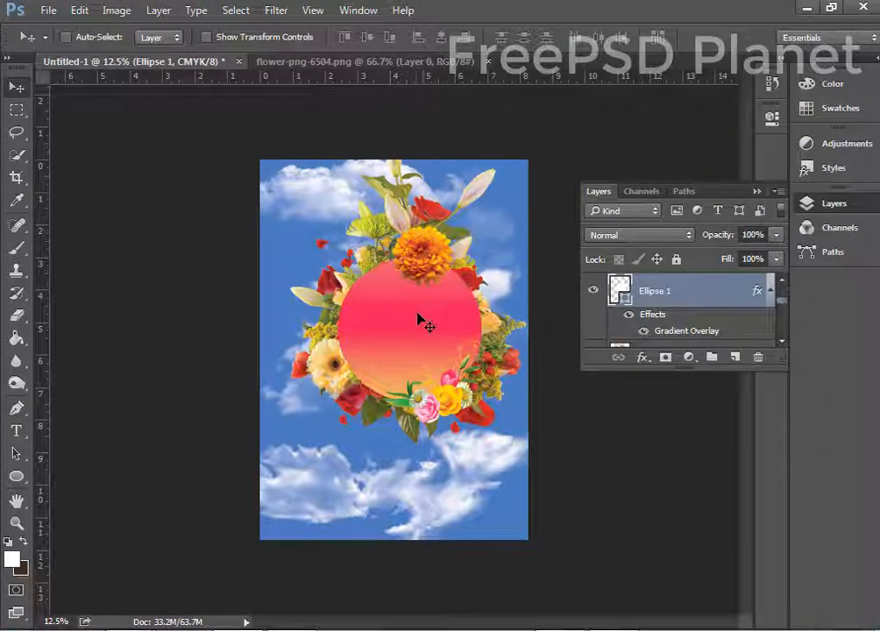
key("ctrl+minus")
scroll(660, 287, "down", 2)
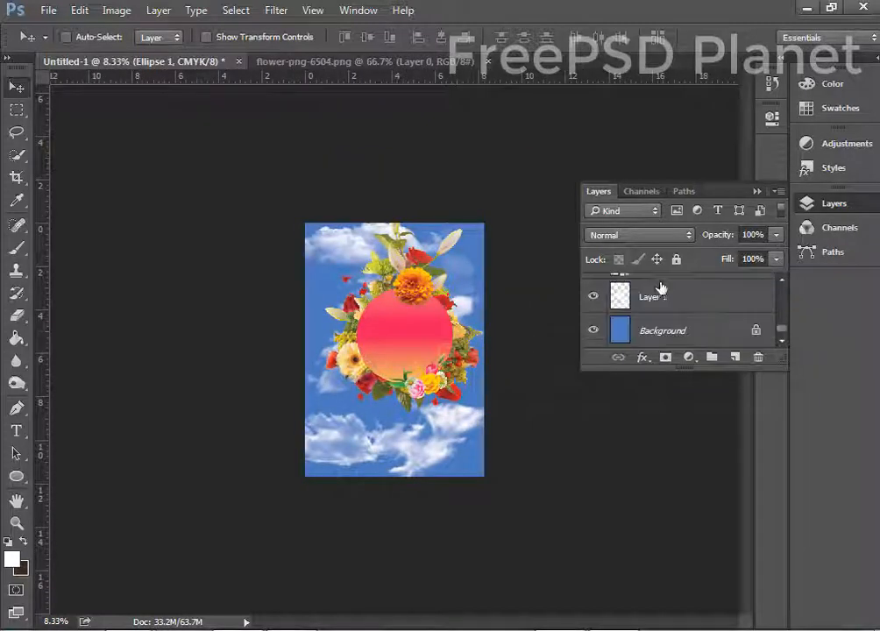
left_click(653, 296)
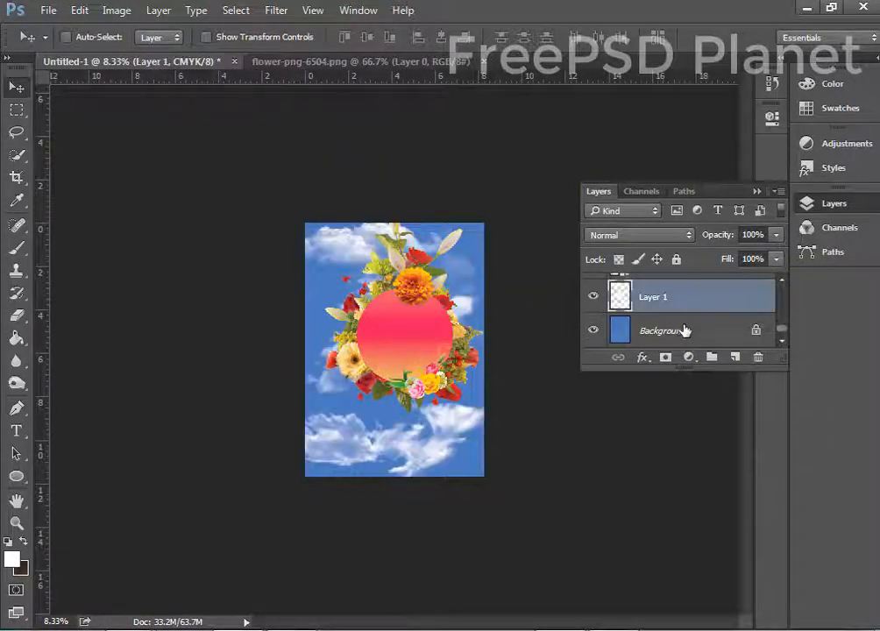
left_click(683, 330, "shift")
left_click_drag(757, 331, 760, 356)
left_click(676, 259)
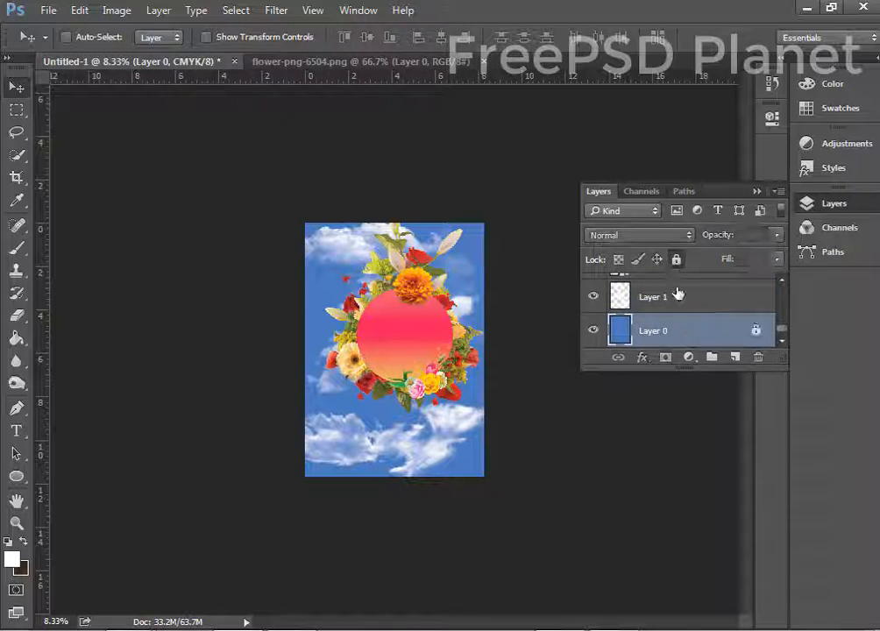
left_click(677, 295)
left_click(676, 259)
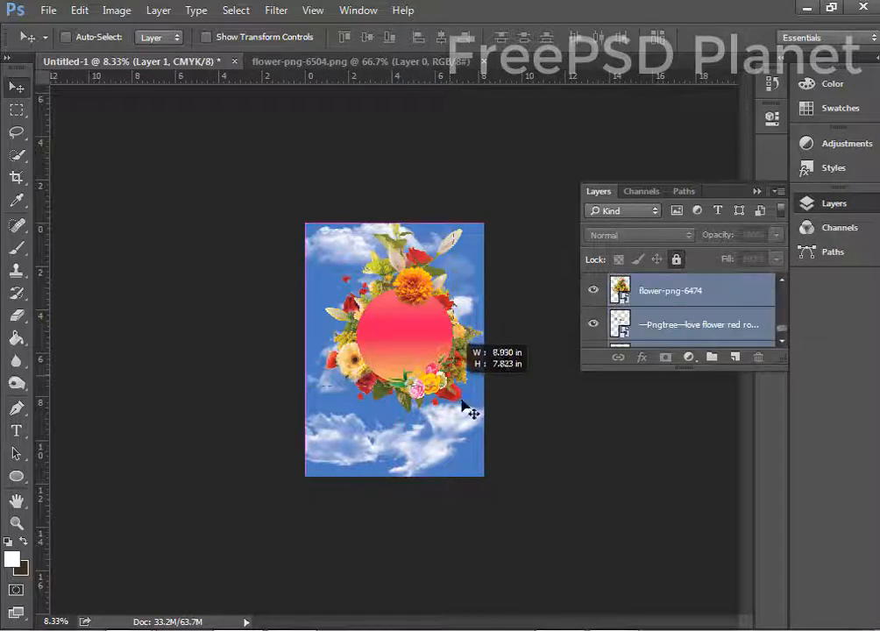
Scale the flower-framed circle artwork to about 80% and move it lower on the poster.
left_click_drag(408, 342, 405, 356)
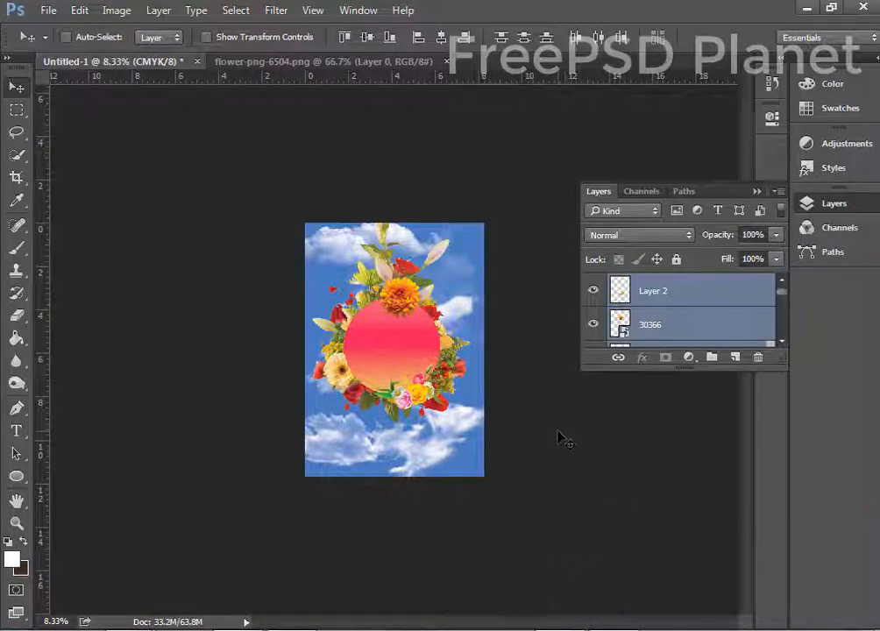
key("ctrl+plus")
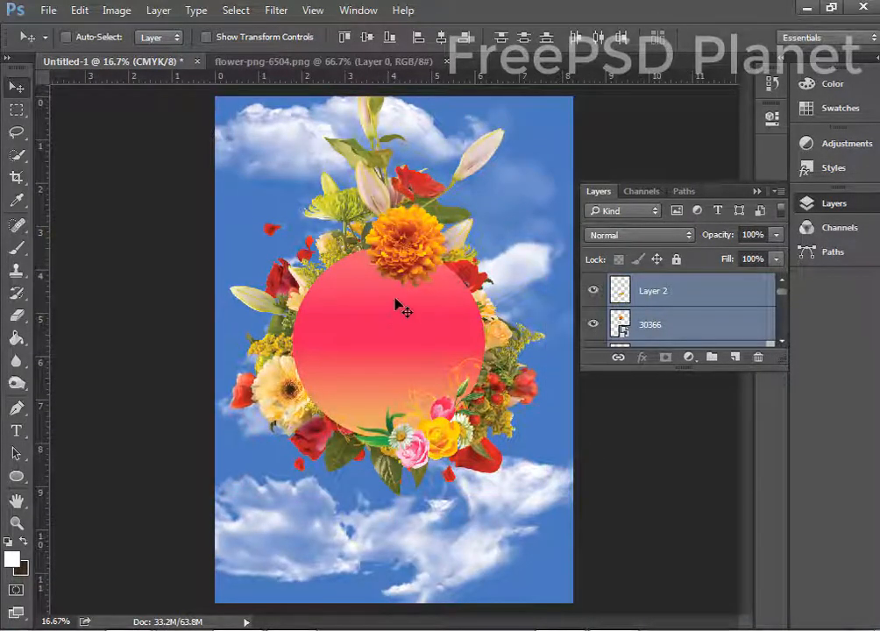
left_click_drag(230, 128, 494, 471)
key("ctrl+t")
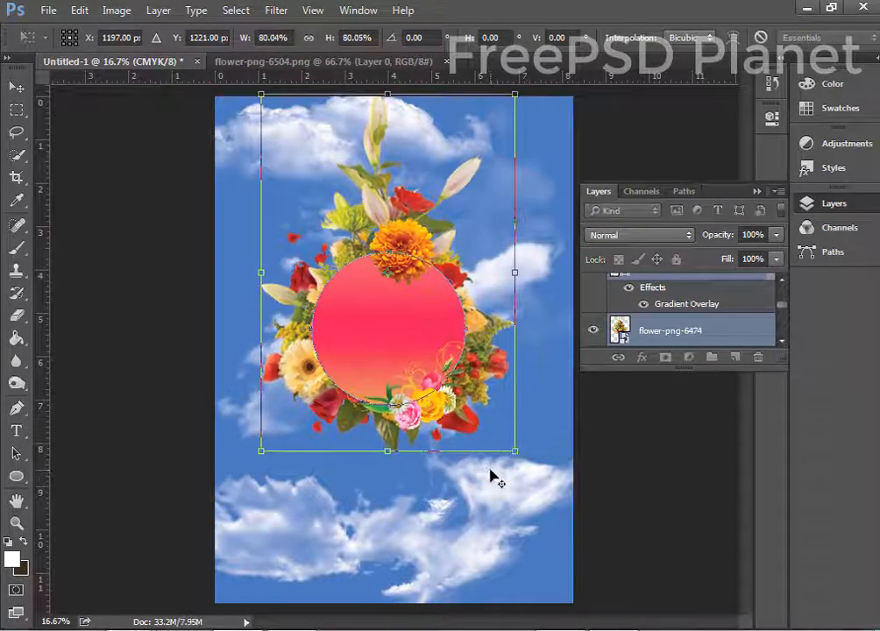
key("Return")
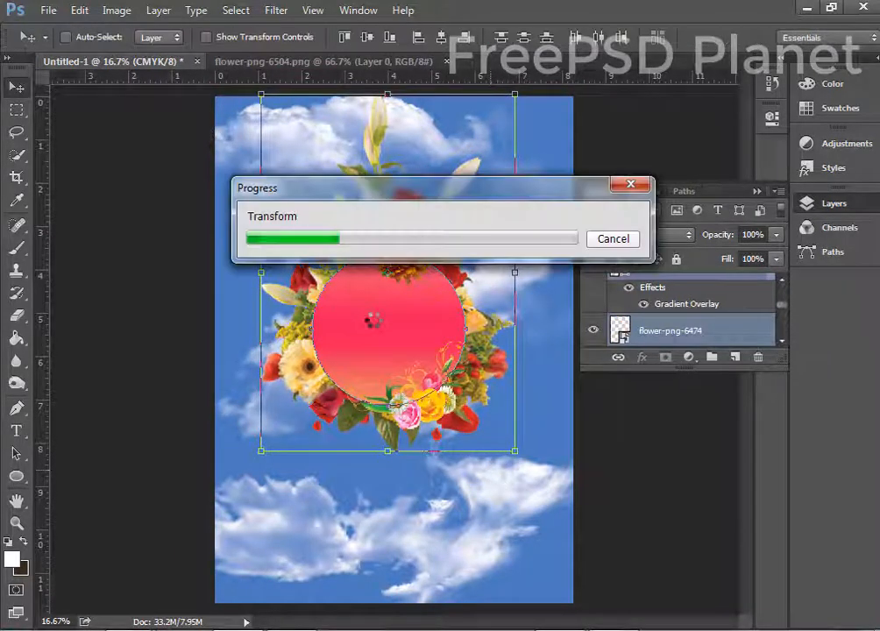
left_click_drag(385, 315, 383, 365)
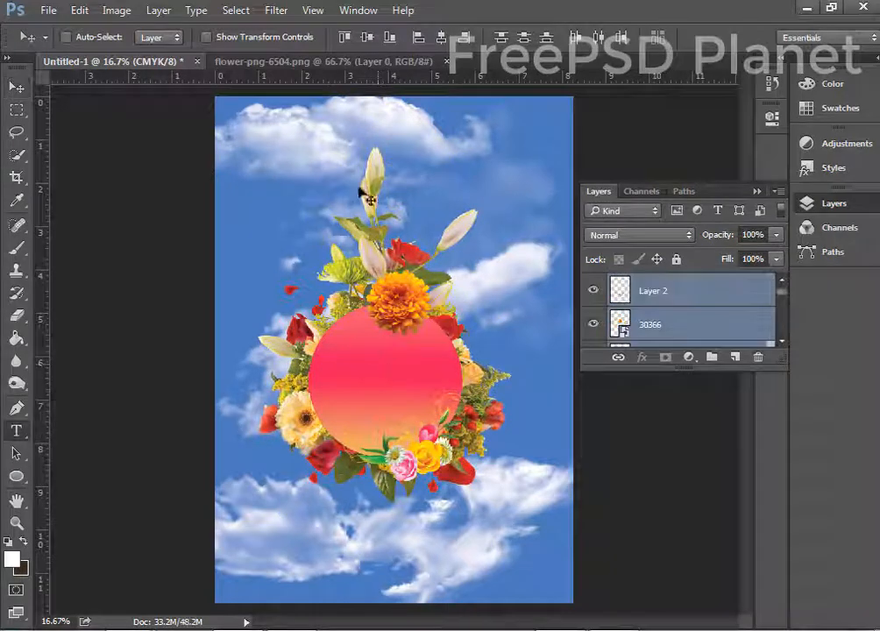
key("t")
left_click(298, 137)
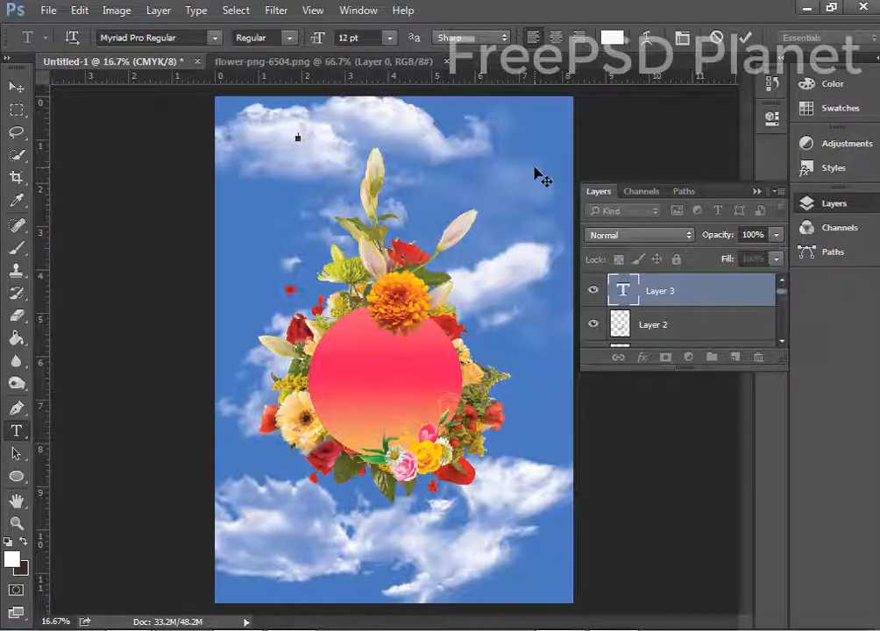
Set the title to 39 pt and make it Bold in the Character panel.
left_click_drag(320, 40, 344, 45)
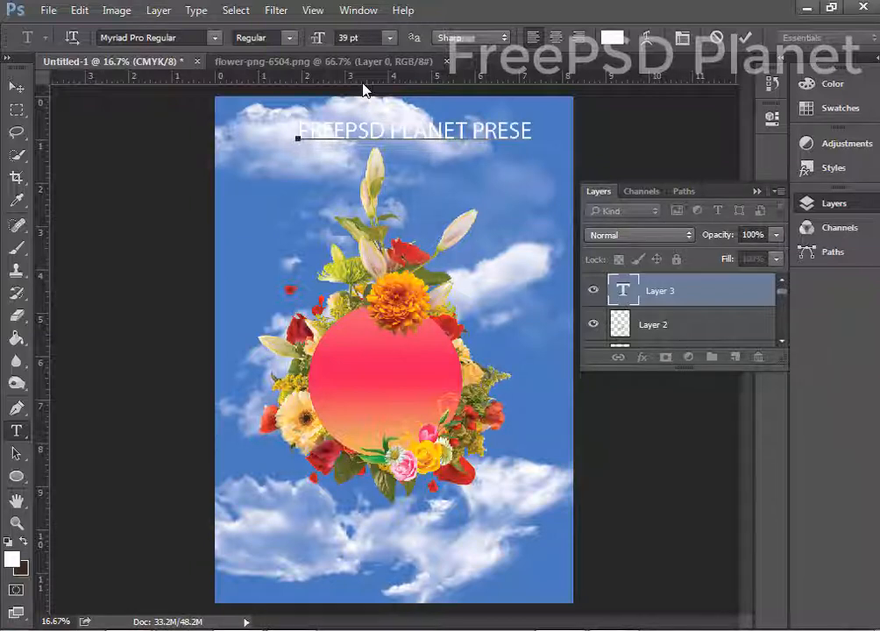
left_click_drag(474, 205, 457, 202)
left_click(746, 38)
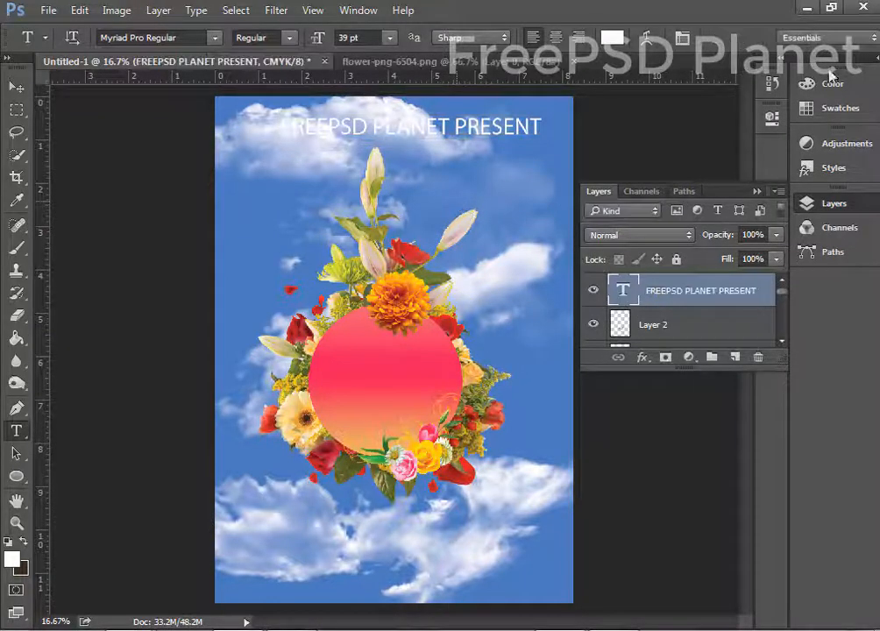
left_click(758, 190)
left_click(351, 9)
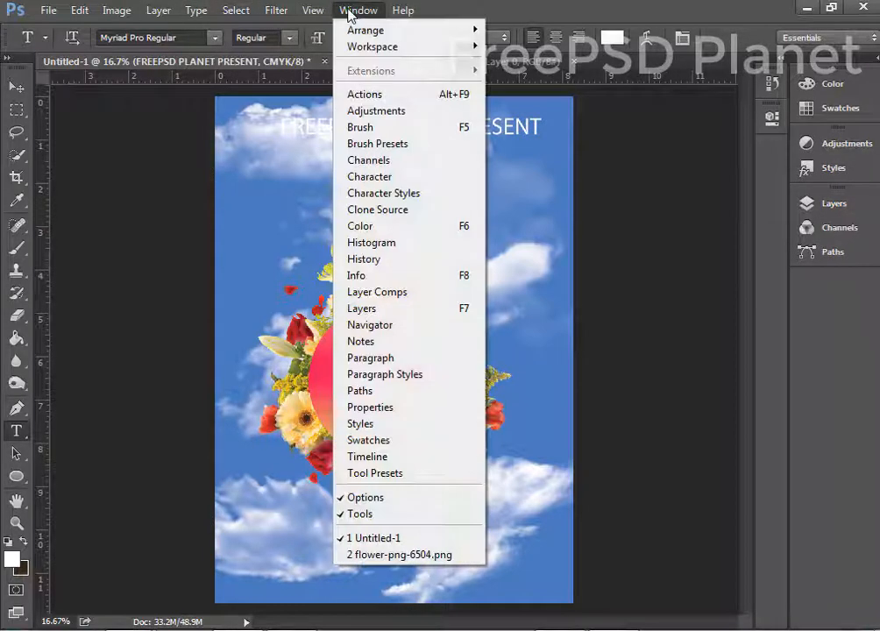
left_click(400, 179)
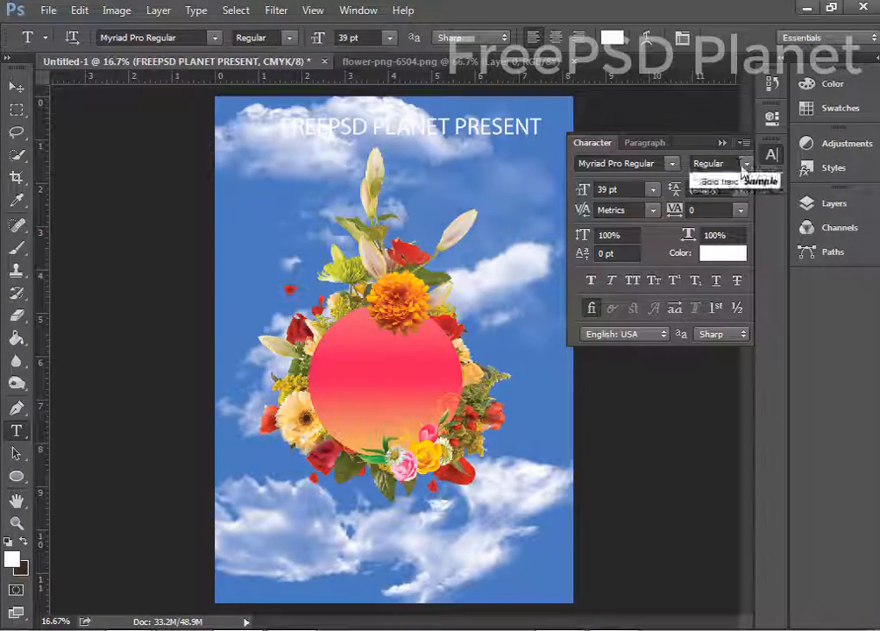
left_click(741, 163)
left_click(737, 221)
left_click(745, 163)
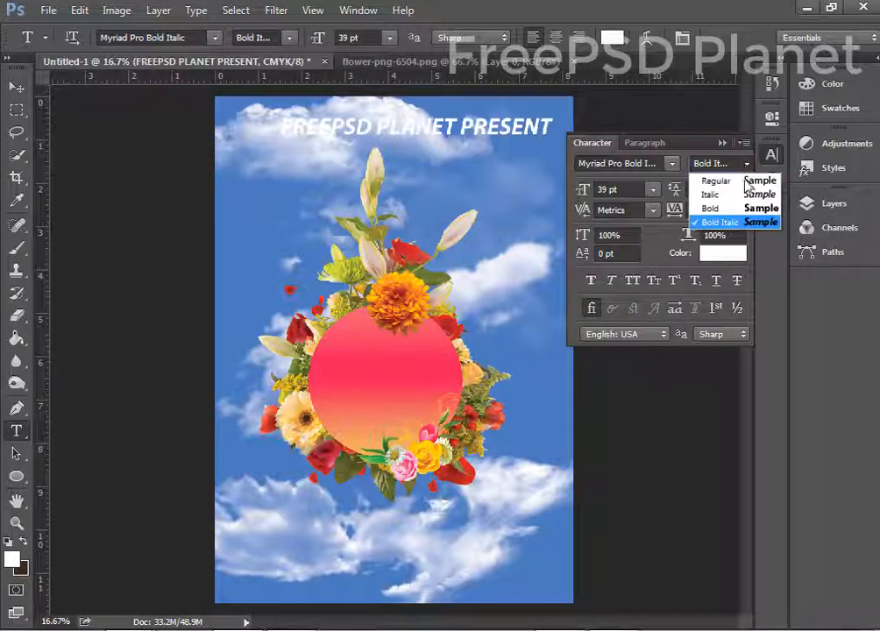
left_click(736, 207)
Delete PRESENT so the title reads FREEPSD PLANET, centred near the top.
key("v")
left_click_drag(442, 125, 529, 132)
key("t")
key("BackSpace")
key("ctrl+Return")
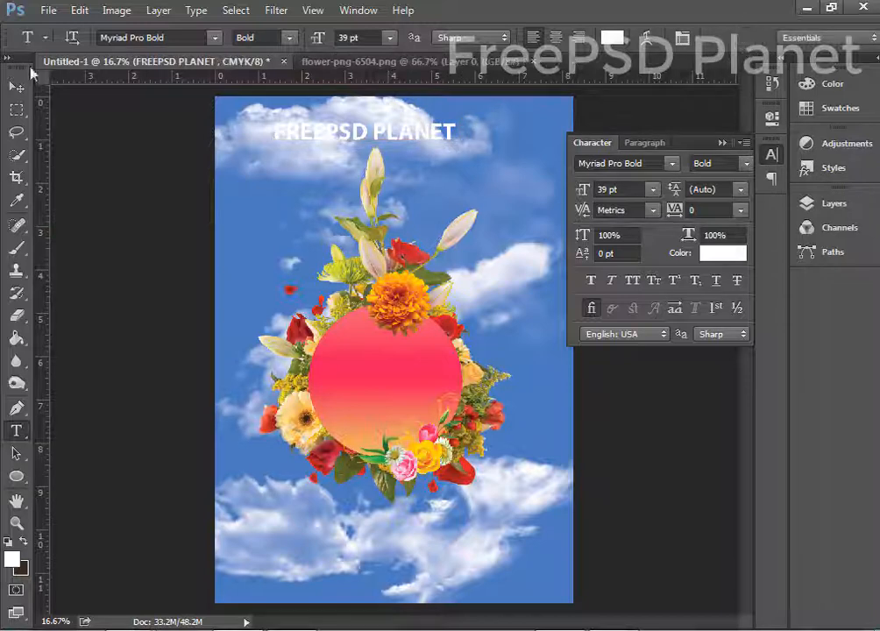
key("v")
left_click_drag(346, 142, 375, 132)
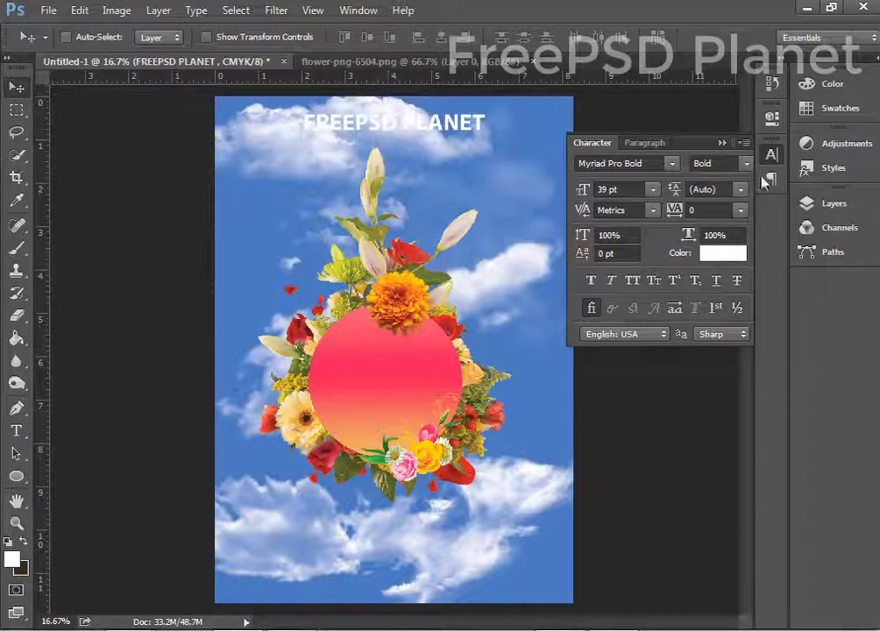
Add a drop shadow at 45% opacity to the FREEPSD PLANET title.
left_click(833, 203)
double_click(754, 298)
left_click(265, 355)
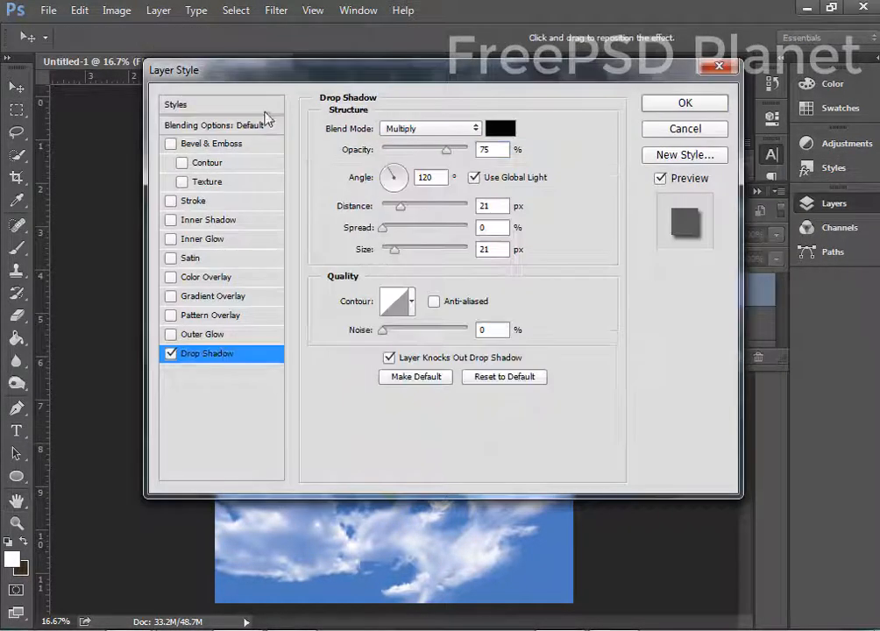
left_click_drag(265, 77, 339, 259)
left_click(496, 334)
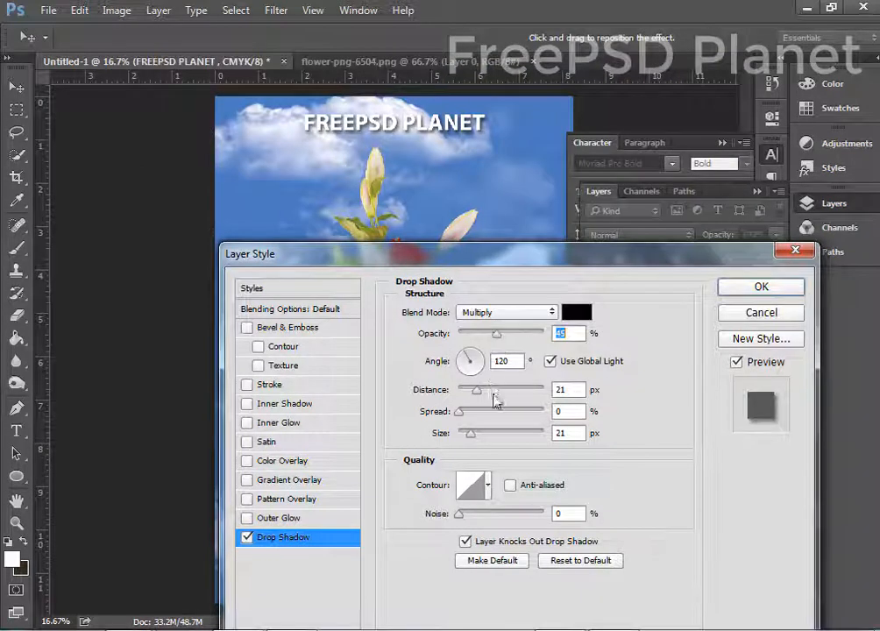
left_click(741, 293)
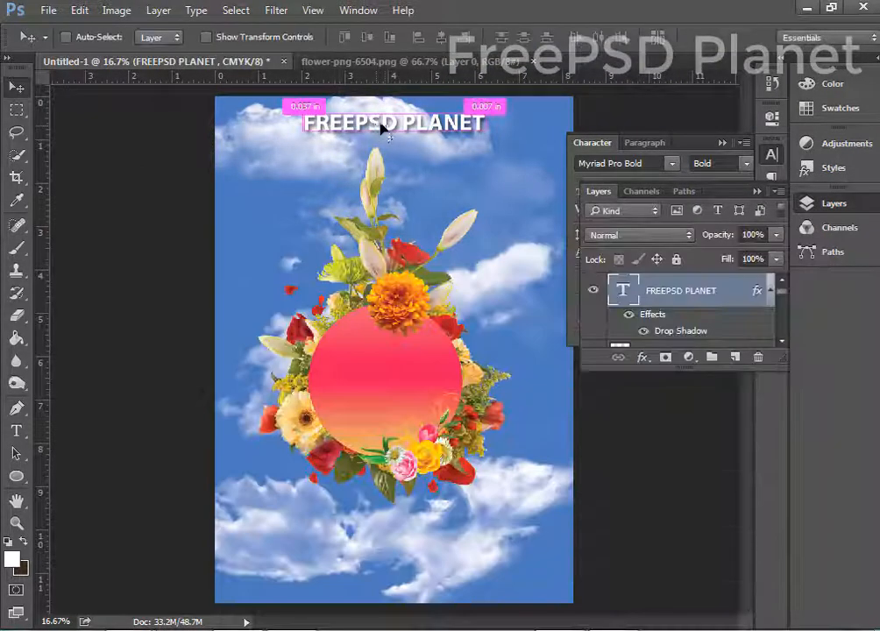
left_click_drag(377, 127, 387, 131)
Add a Regular-weight PRESENT line centred beneath the title.
key("t")
left_click(337, 156)
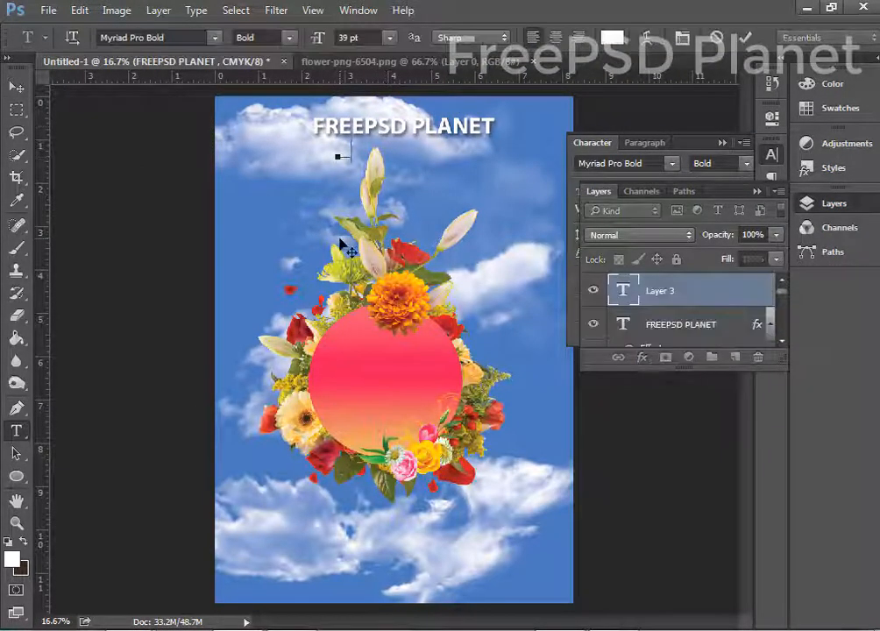
type("PRESENT")
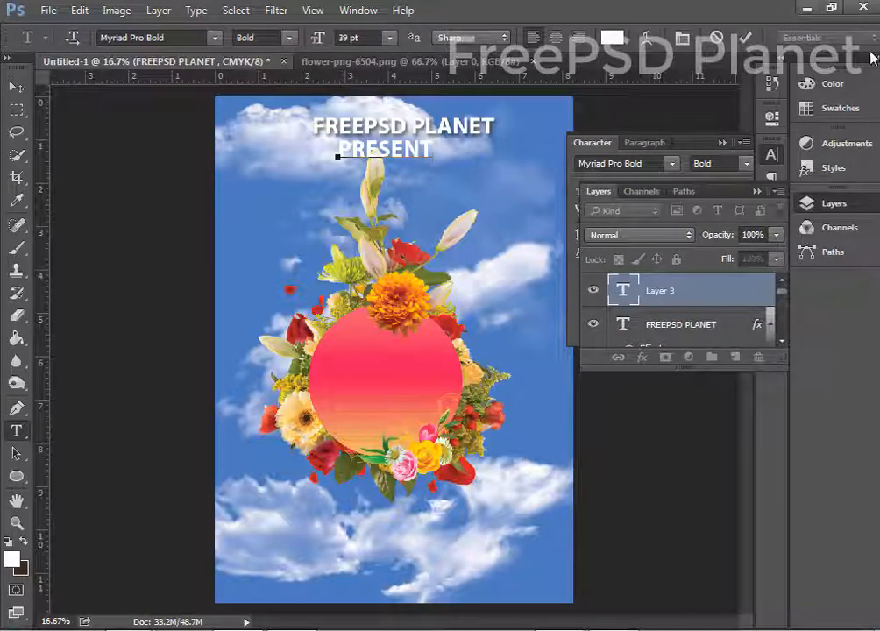
left_click(744, 45)
left_click(722, 142)
left_click(772, 154)
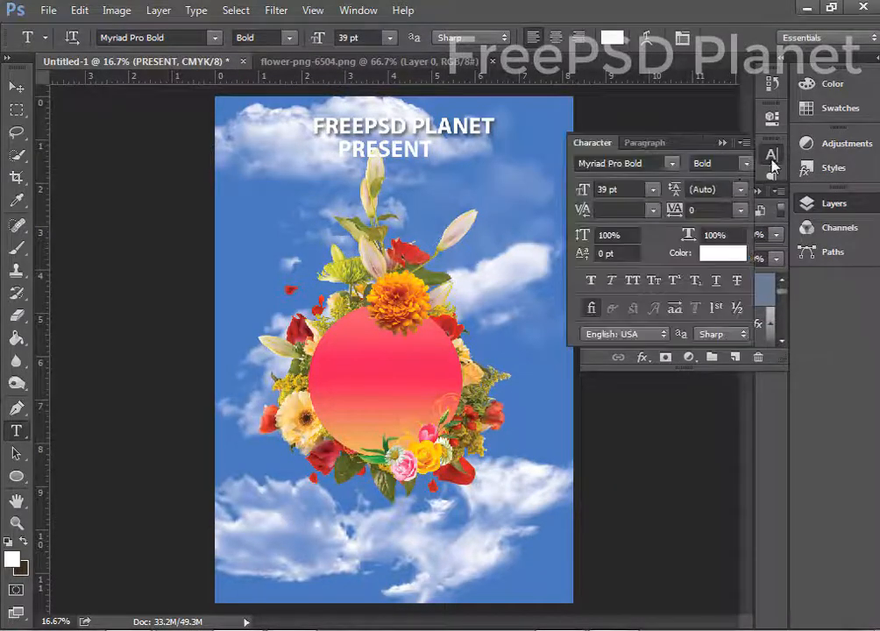
left_click(746, 163)
left_click(736, 182)
left_click(15, 89)
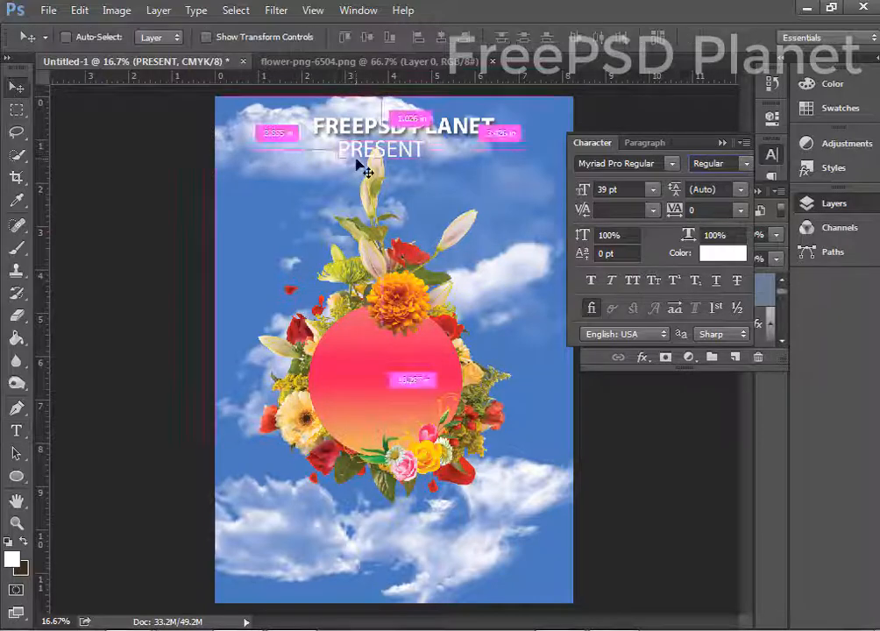
left_click_drag(368, 150, 381, 149)
Choose a cloud-shaped brush preset and create a new empty layer for the clouds.
left_click(17, 251)
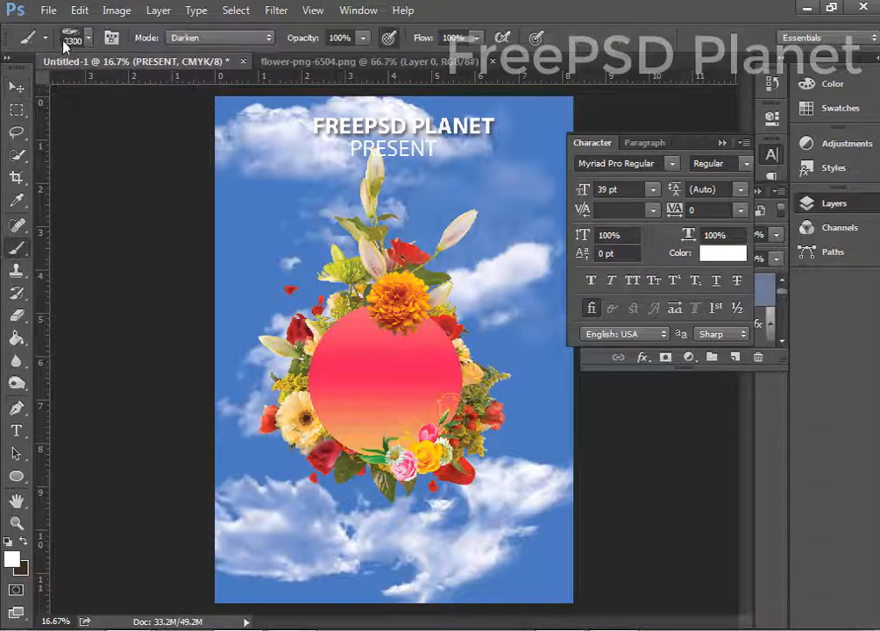
left_click(74, 40)
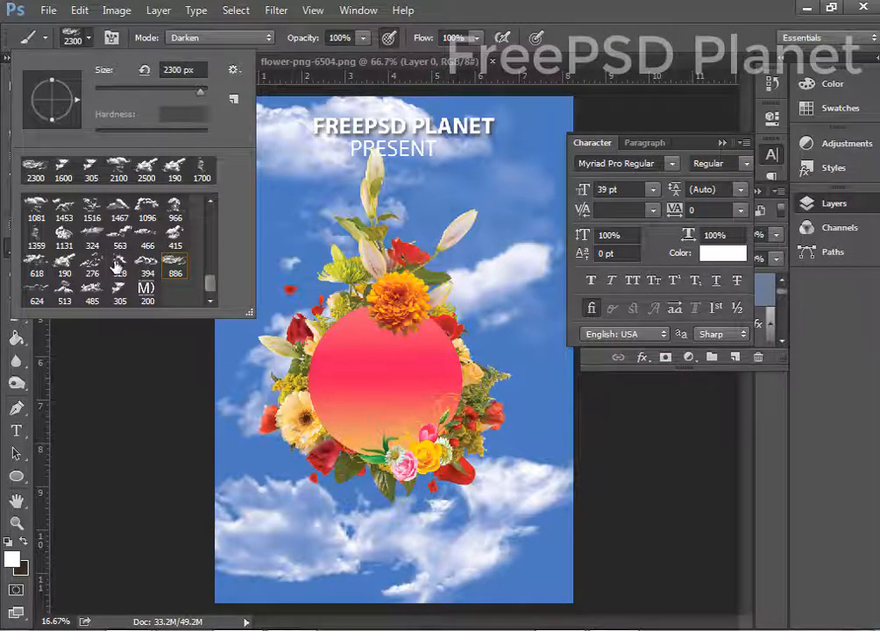
left_click(593, 5)
left_click(796, 287)
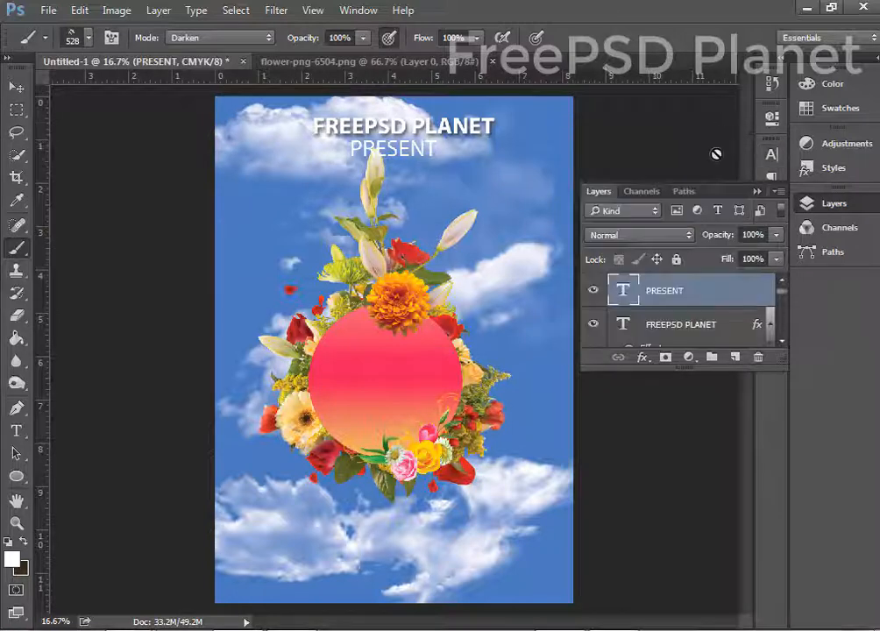
left_click(735, 357)
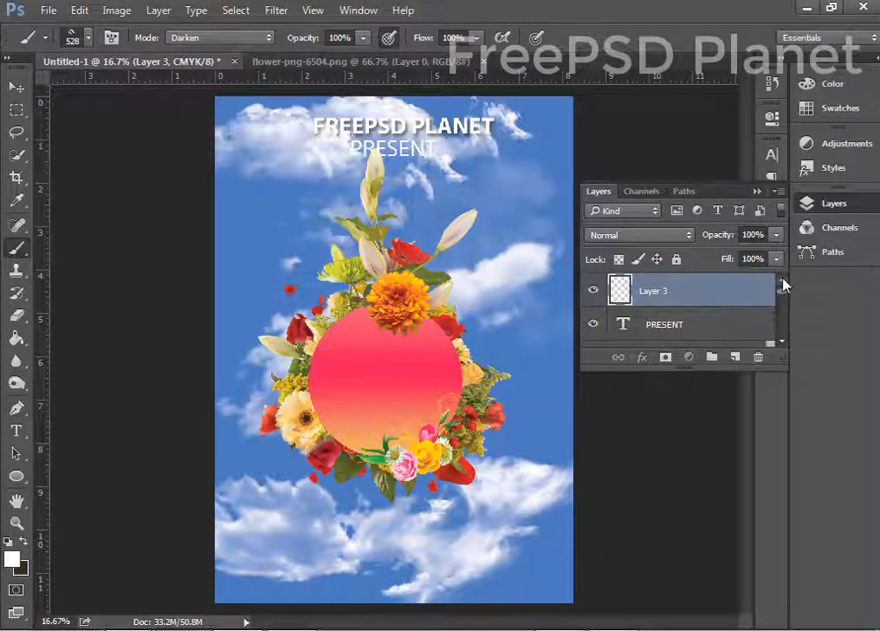
scroll(679, 281, "down", 3)
scroll(684, 272, "up", 3)
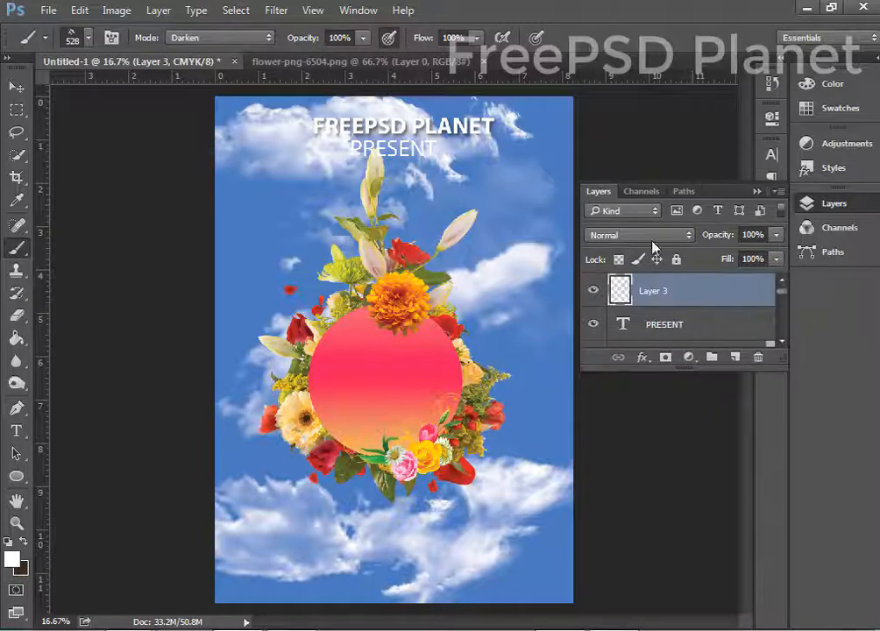
Type SPRING inside the pink circle and scale it up.
key("v")
key("t")
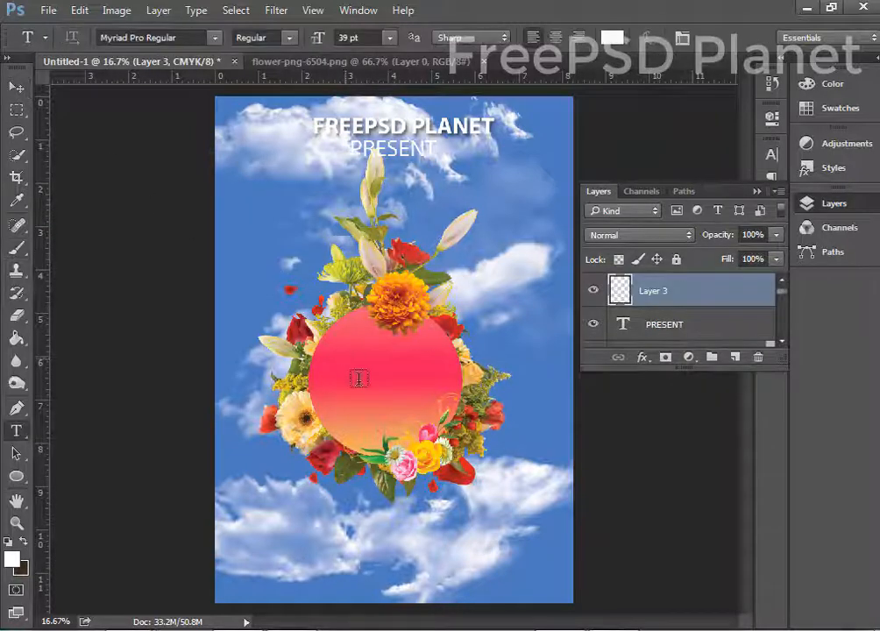
left_click(350, 369)
type("SP")
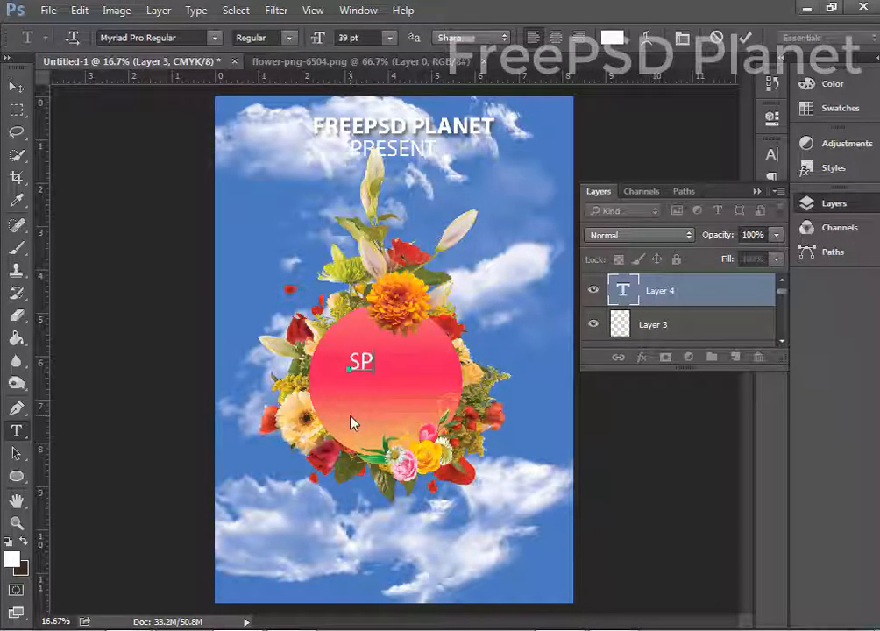
type("RING")
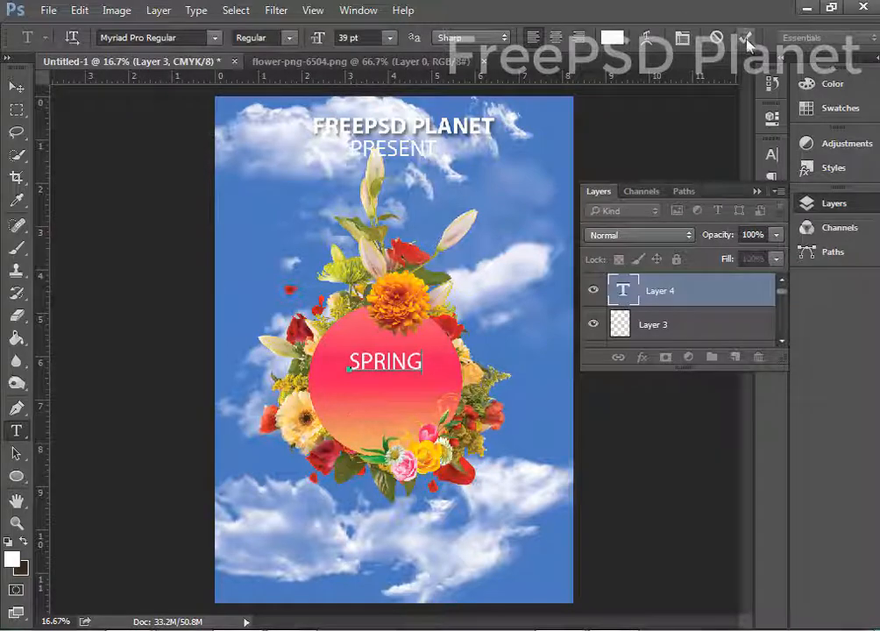
left_click(746, 39)
key("ctrl+t")
mouse_move(423, 350)
left_mouse_down()
mouse_move(457, 336)
mouse_move(437, 344)
left_mouse_up()
key("Return")
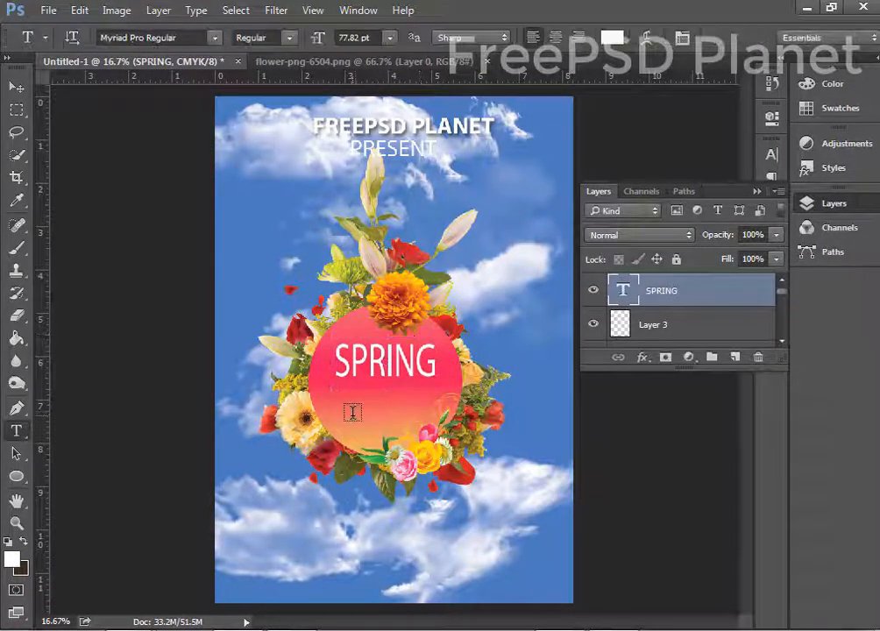
Add SEASON below SPRING and set its font to Mistral.
left_click(352, 412)
type("SEASON")
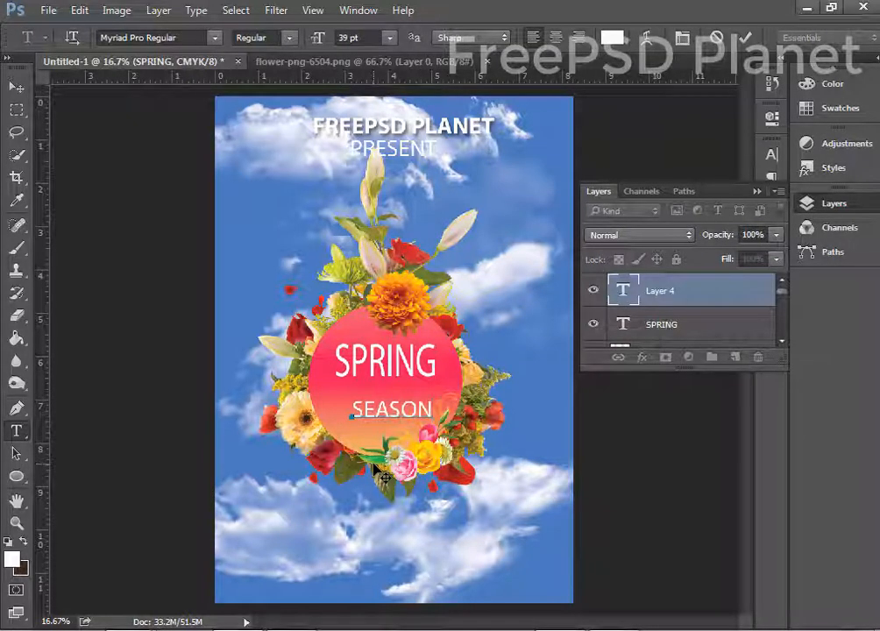
left_click_drag(375, 454, 364, 447)
left_click(746, 39)
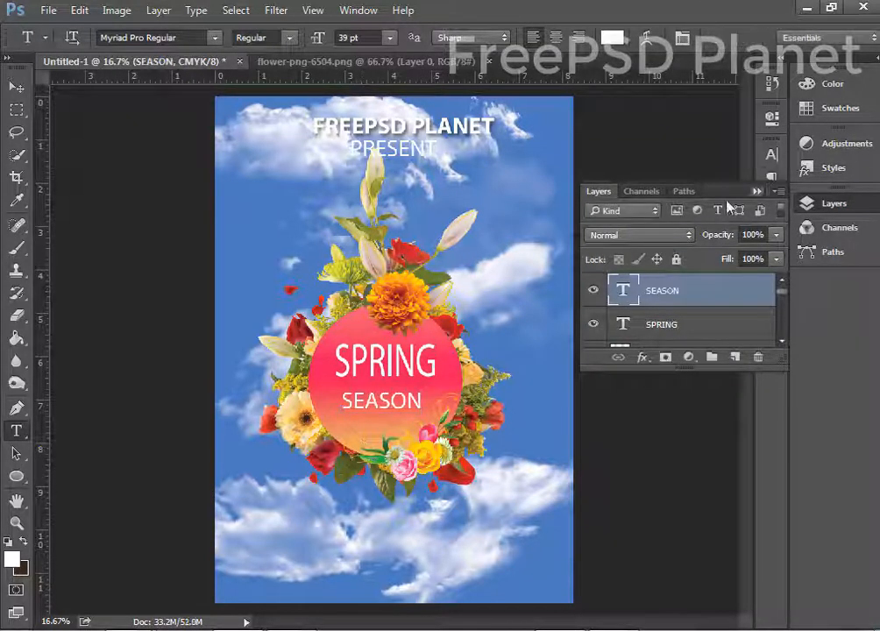
left_click(771, 156)
left_click(674, 164)
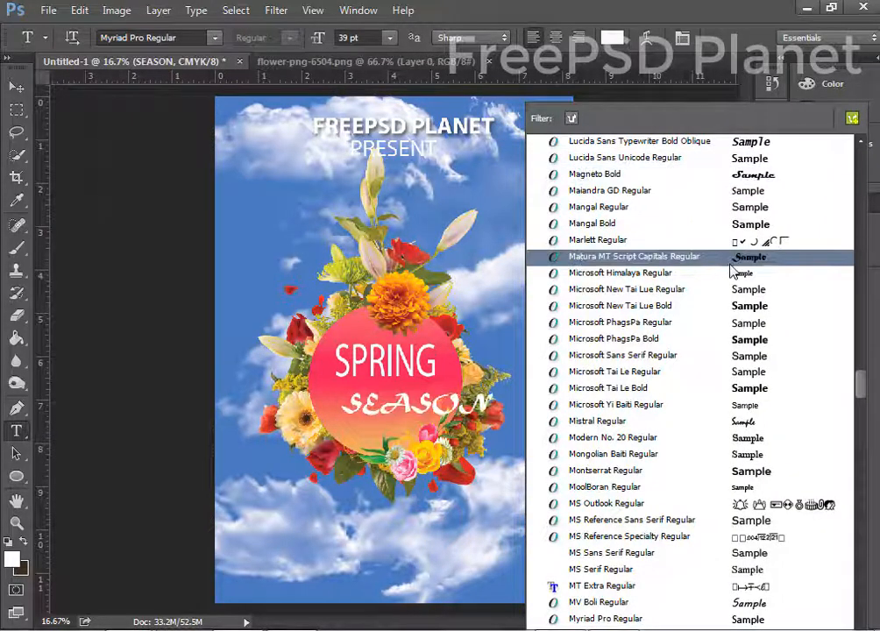
left_click(737, 421)
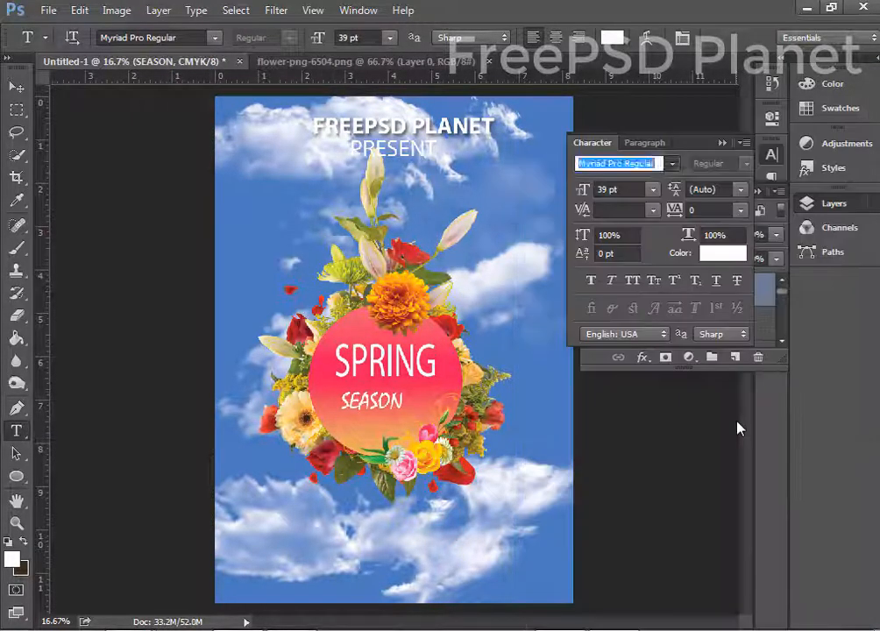
Enlarge SEASON and position it beneath SPRING inside the circle.
key("ctrl+t")
left_click_drag(405, 389, 385, 406)
key("Return")
left_click(16, 94)
left_click_drag(370, 359, 374, 361)
left_click(384, 330, "ctrl")
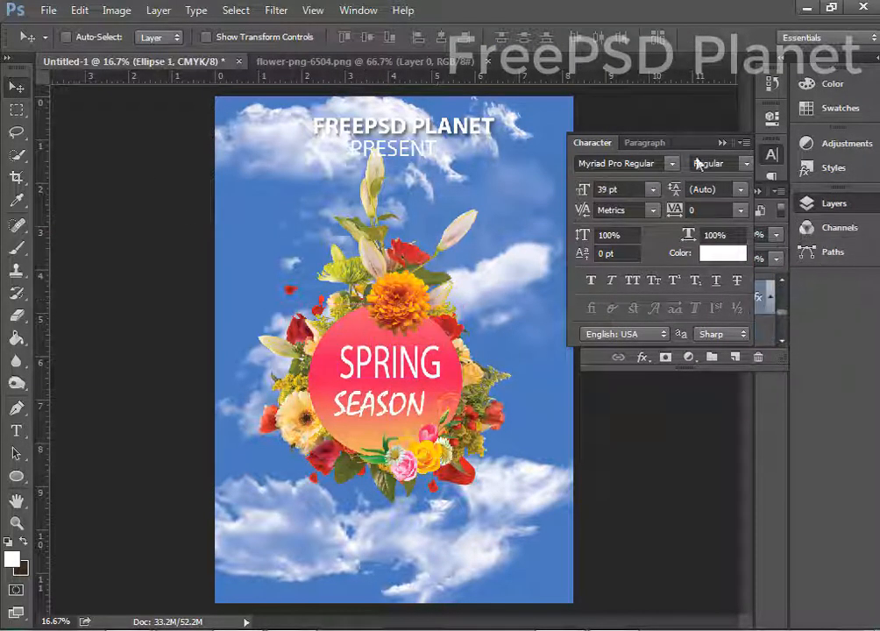
left_click(723, 143)
Open the circle's Gradient Overlay gradient and set its left stop to blue.
double_click(757, 299)
left_click_drag(351, 69, 720, 81)
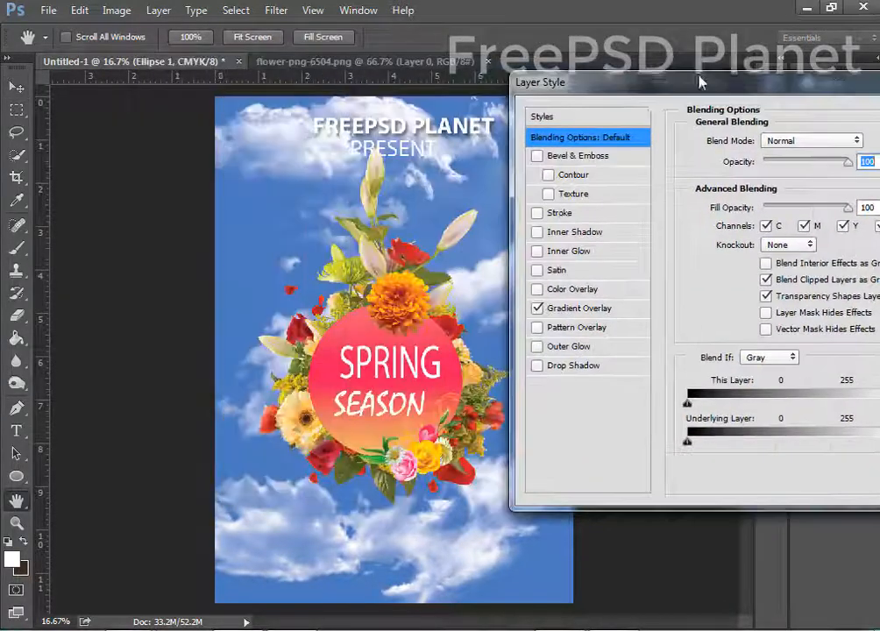
left_click(579, 309)
left_click(793, 186)
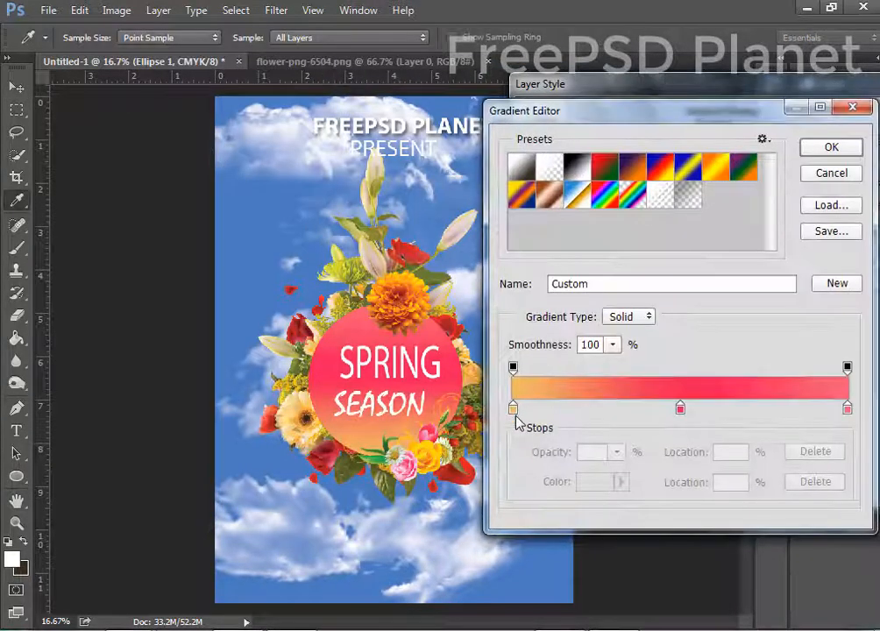
left_click(515, 409)
double_click(518, 412)
left_click(397, 350)
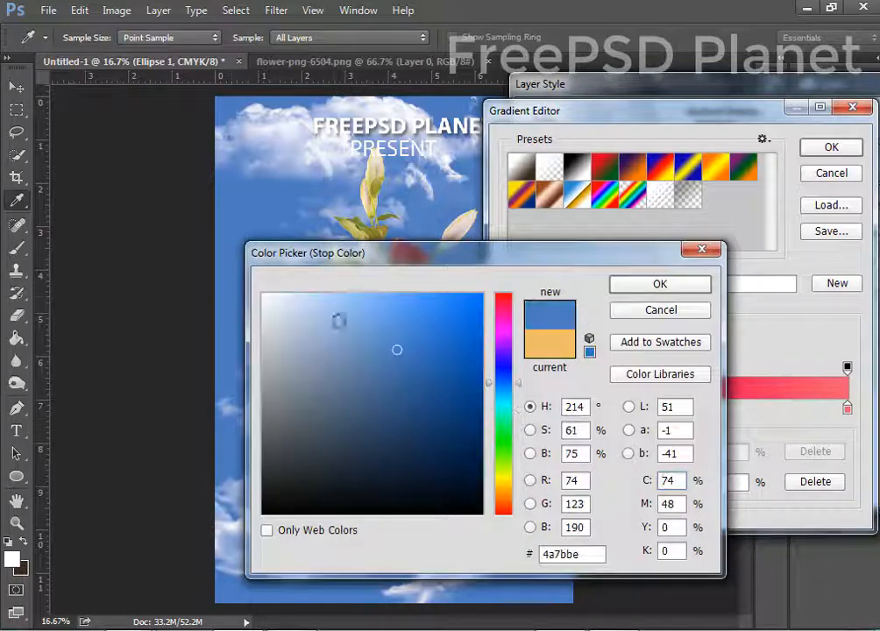
left_click(654, 294)
Change the middle gradient stop to a light blue.
double_click(681, 409)
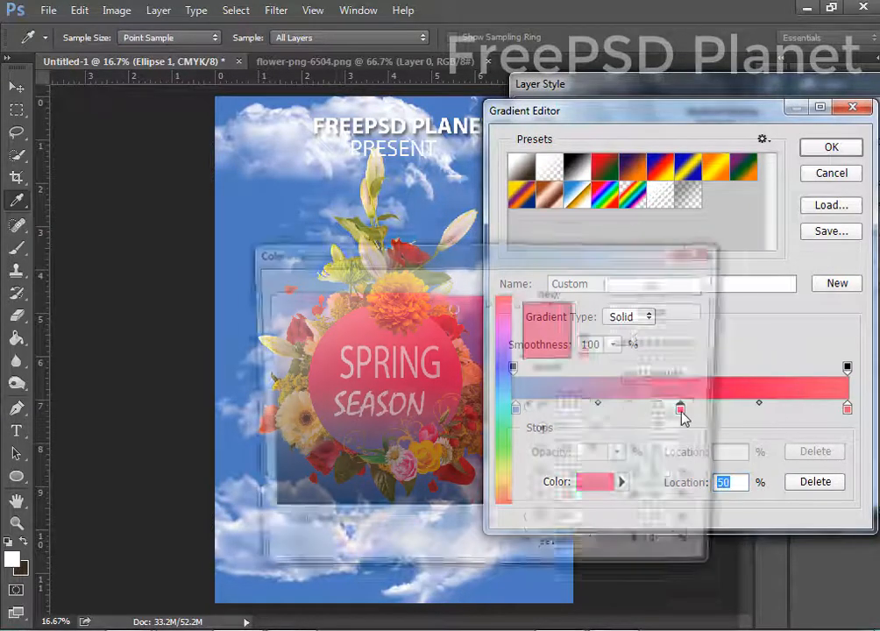
left_click(299, 314)
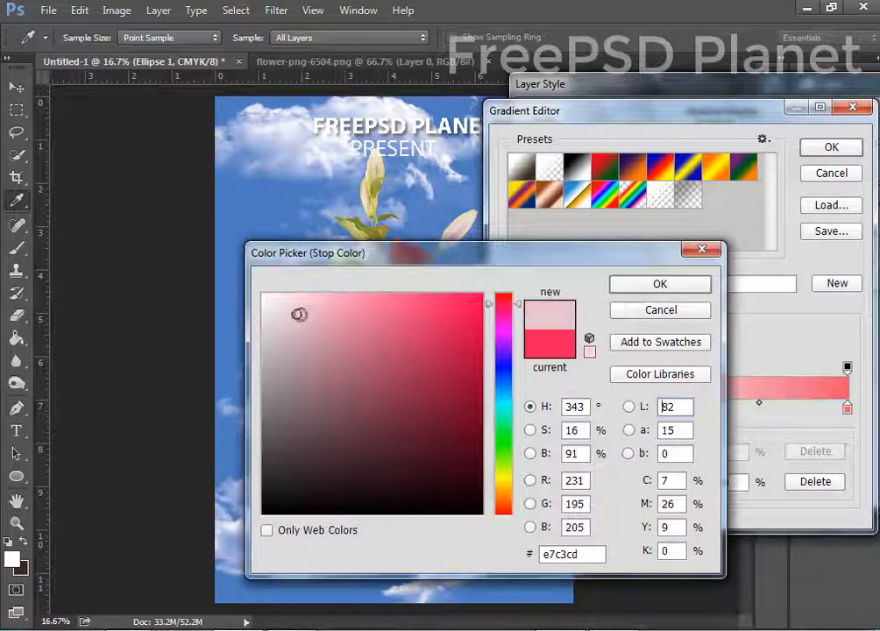
left_click(506, 393)
left_click(339, 300)
left_click(659, 290)
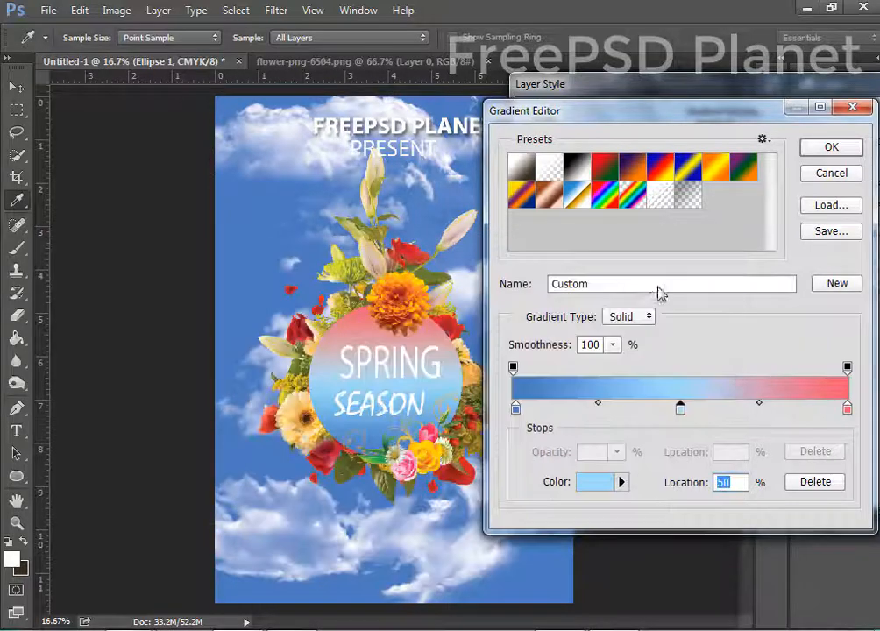
Set the right stop to blue and apply the blue gradient to the circle.
double_click(847, 408)
left_click(298, 206)
left_click(631, 285)
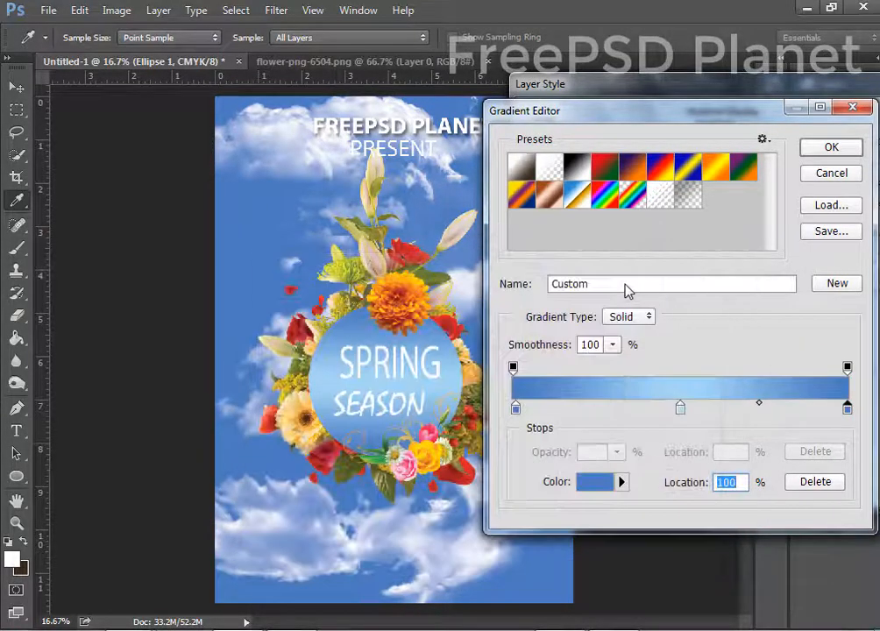
left_click(831, 146)
left_click_drag(640, 88, 352, 139)
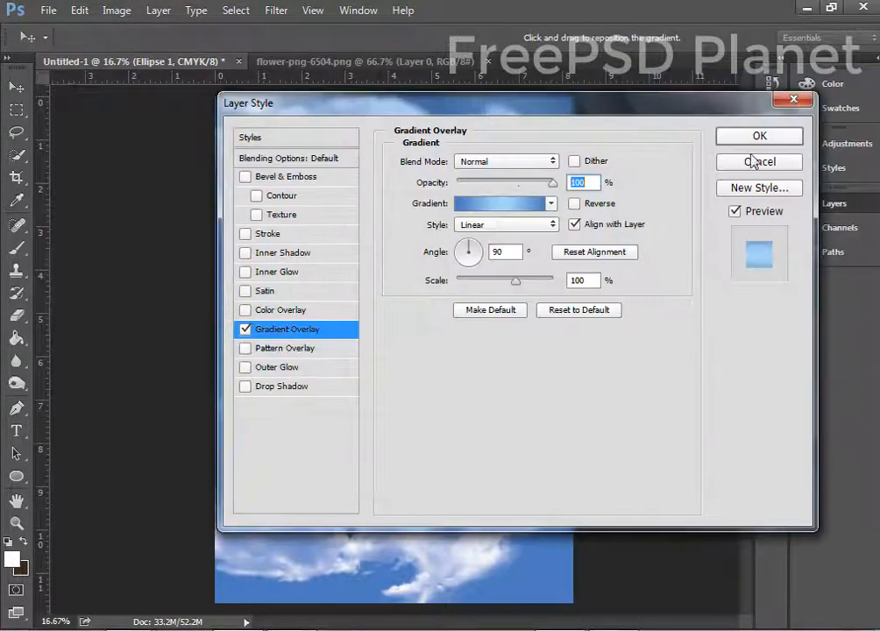
left_click(786, 136)
left_click(392, 369, "ctrl")
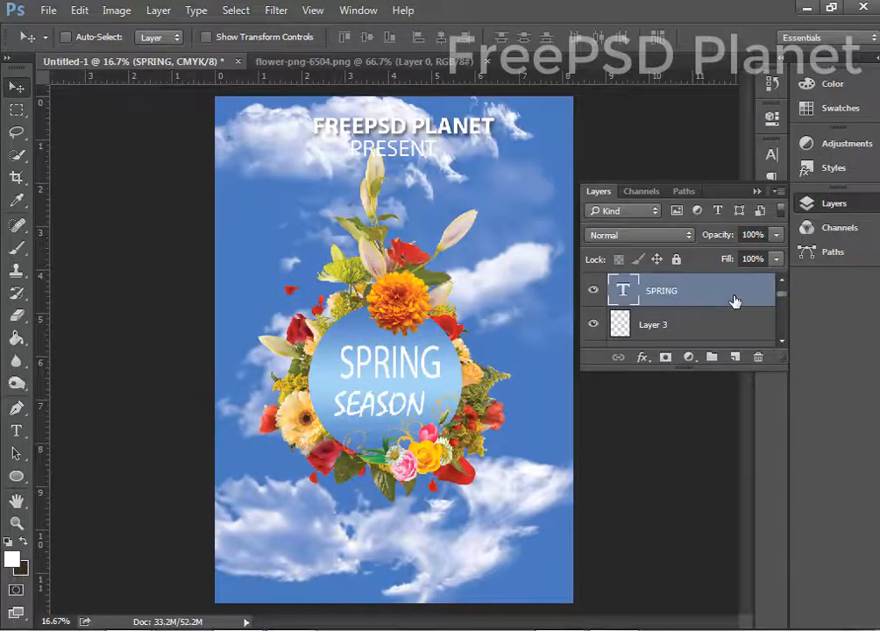
Add a Gradient Overlay to SPRING, starting from the Orange, Yellow, Orange preset.
double_click(735, 301)
left_click_drag(309, 111, 659, 91)
left_click(626, 311)
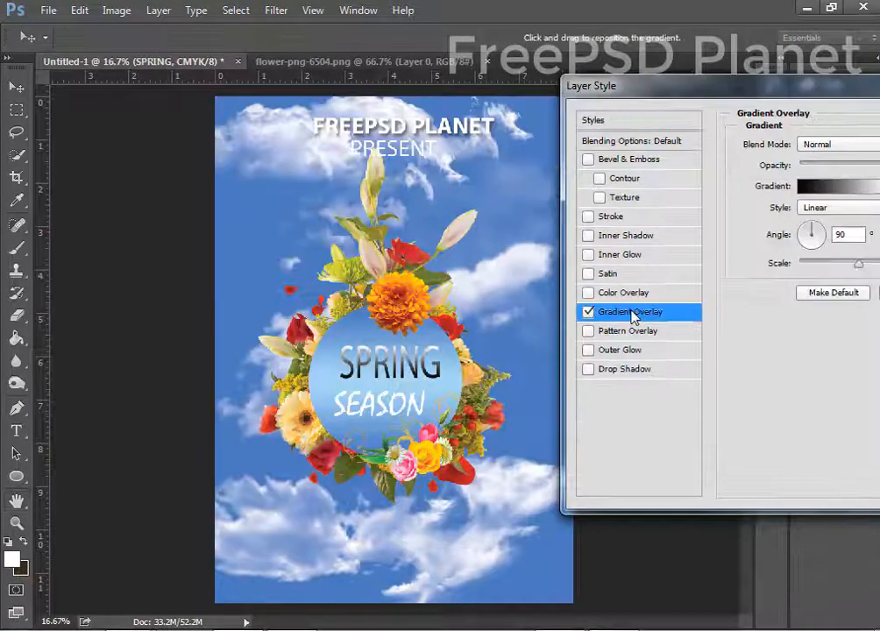
left_click_drag(727, 97, 655, 90)
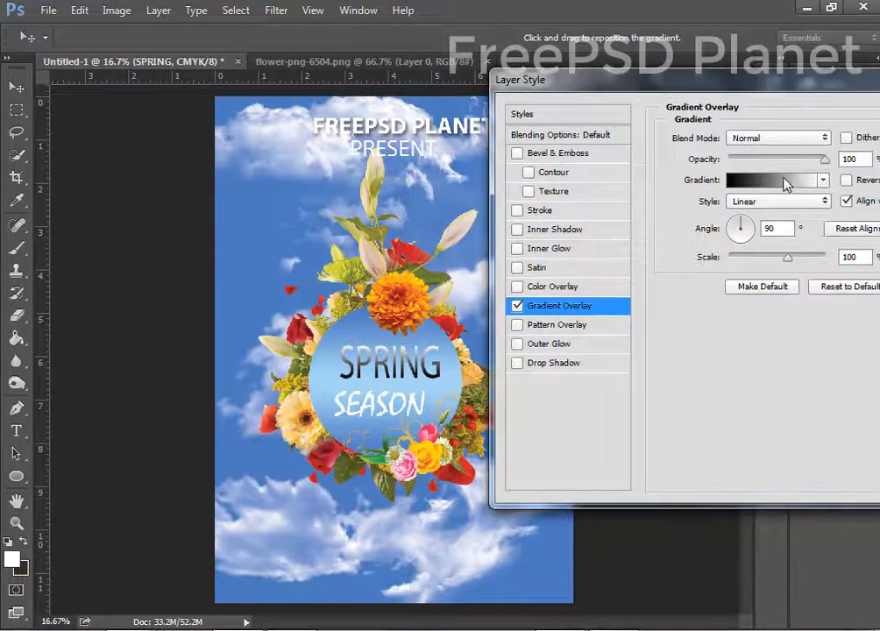
left_click(784, 182)
left_click(713, 167)
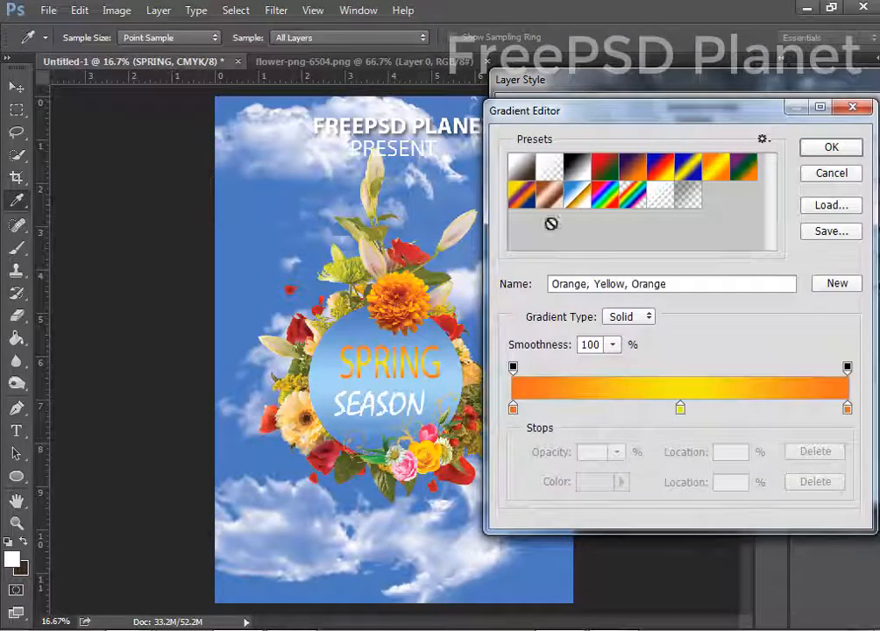
Make the gradient's left stop a red sampled from the flowers.
double_click(513, 410)
left_click_drag(357, 254, 285, 324)
left_click(401, 330)
left_click(303, 321)
left_click(658, 353)
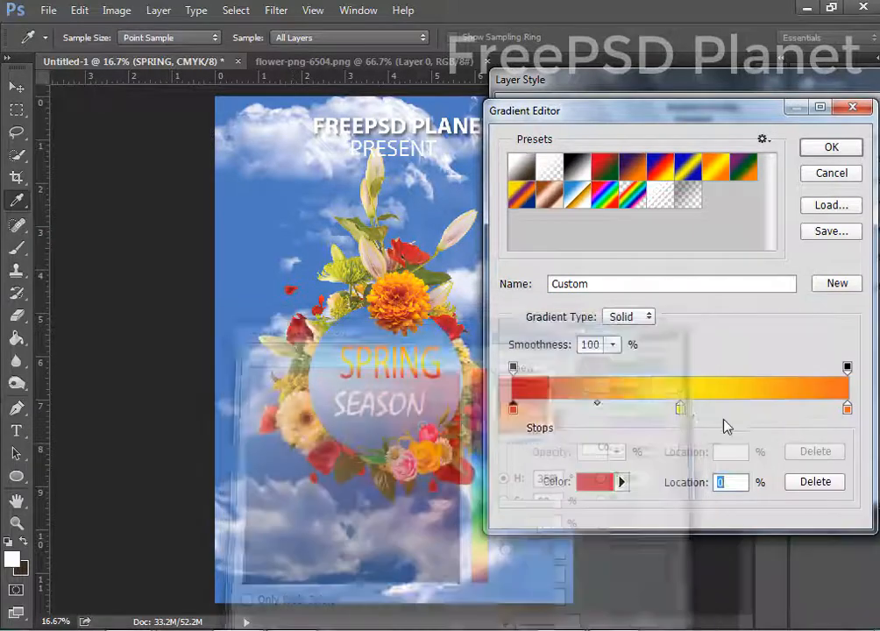
Set the middle stop to a pink sampled from a flower.
left_click(681, 407)
double_click(681, 408)
left_click_drag(260, 109, 303, 280)
left_click(405, 455)
left_click(604, 311)
Set the right stop to a pale yellow sampled from the flowers.
double_click(846, 408)
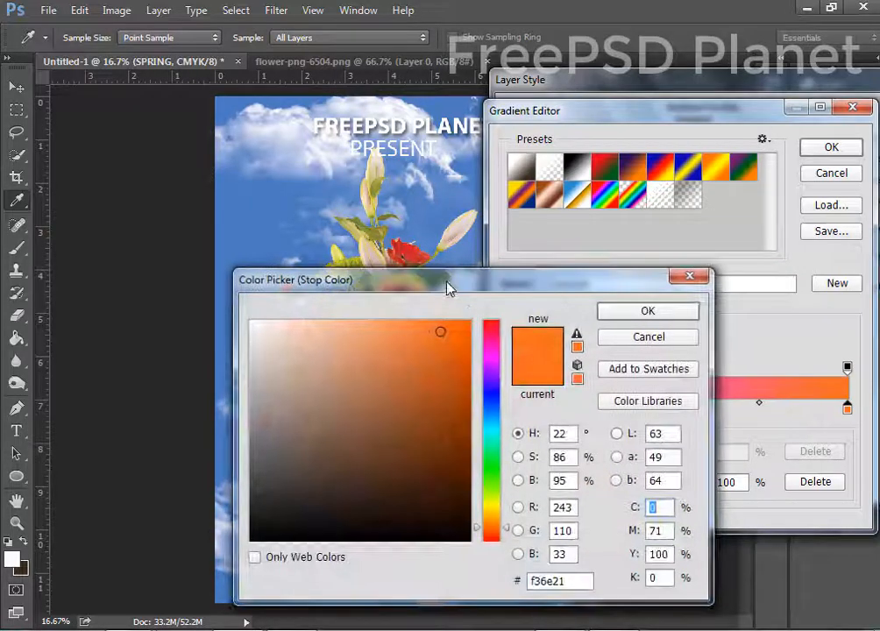
left_click_drag(450, 285, 682, 334)
left_click(389, 302)
left_click(401, 277)
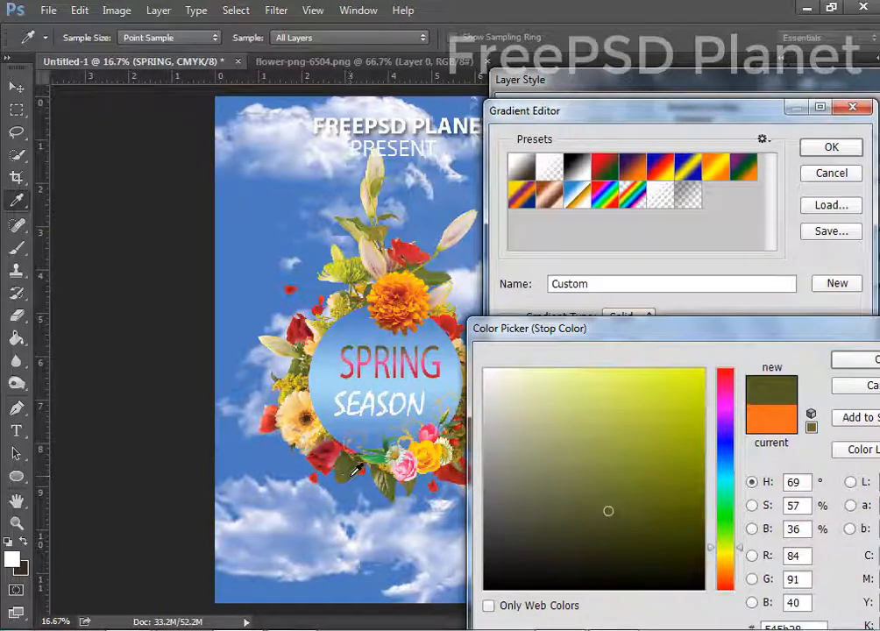
left_click(285, 387)
left_click(274, 338)
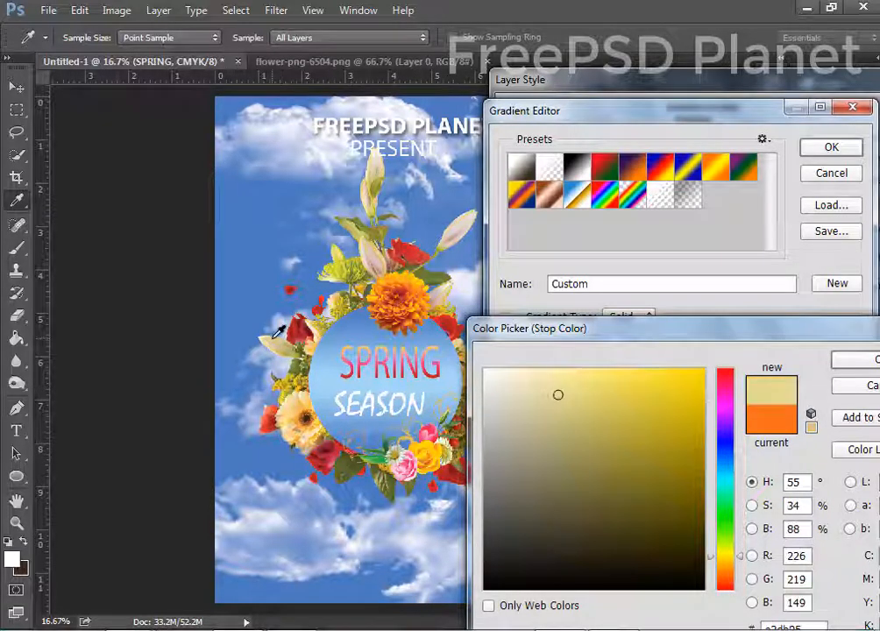
left_click_drag(735, 333, 458, 336)
left_click(640, 367)
Accept the red-pink-pale-yellow gradient and apply the overlay to SPRING.
left_click(829, 149)
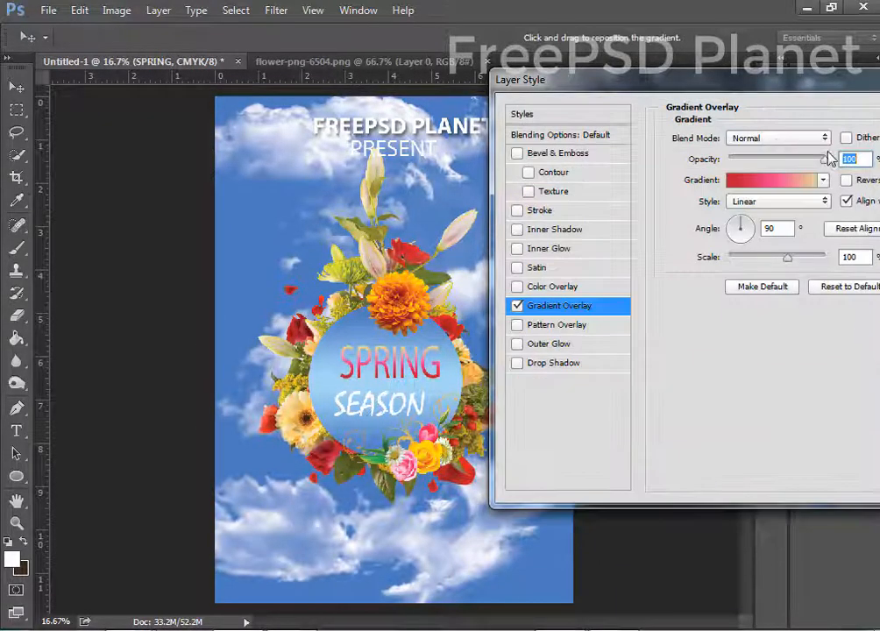
left_click_drag(802, 84, 589, 103)
left_click(831, 133)
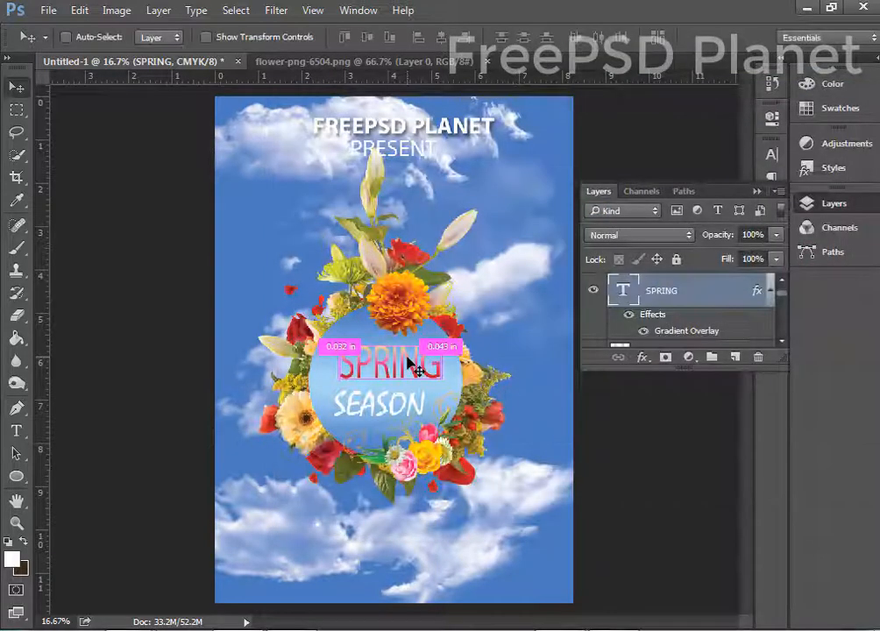
left_click(771, 154)
Set SPRING's font style to Bold and nudge it within the circle.
left_click(719, 163)
left_click(717, 206)
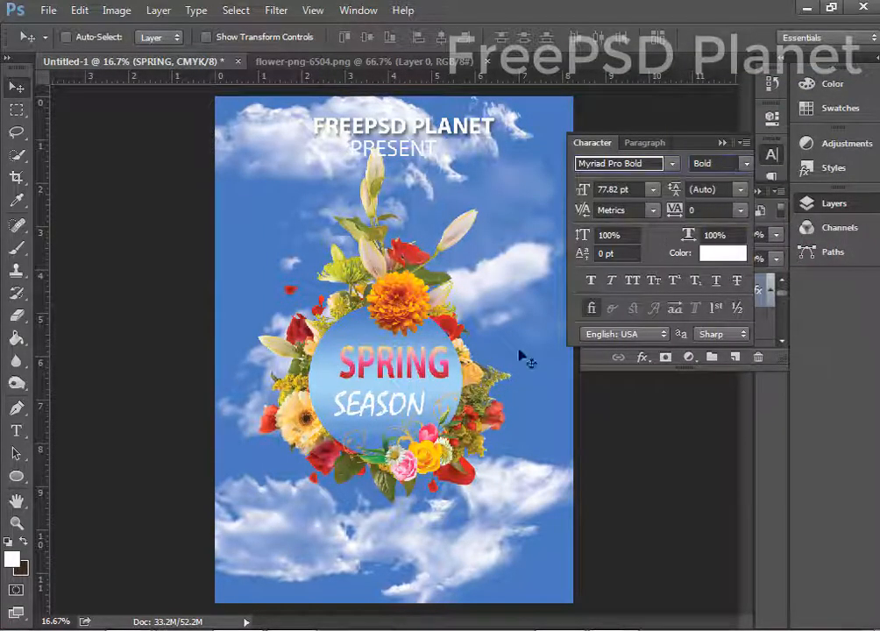
left_click_drag(413, 370, 399, 373)
Scroll through the font family list to preview alternative fonts for SPRING.
left_click(670, 166)
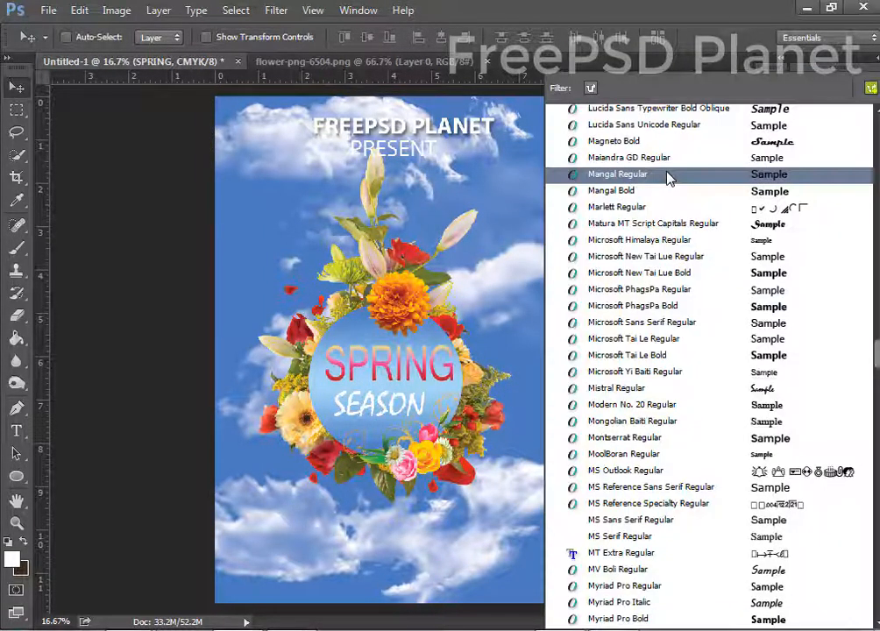
scroll(711, 296, "down", 7)
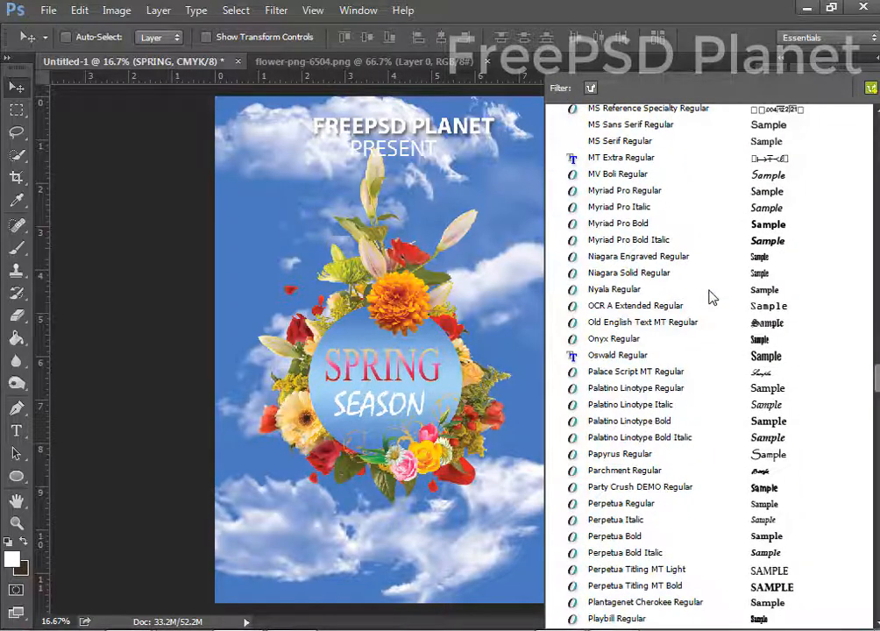
scroll(711, 296, "down", 7)
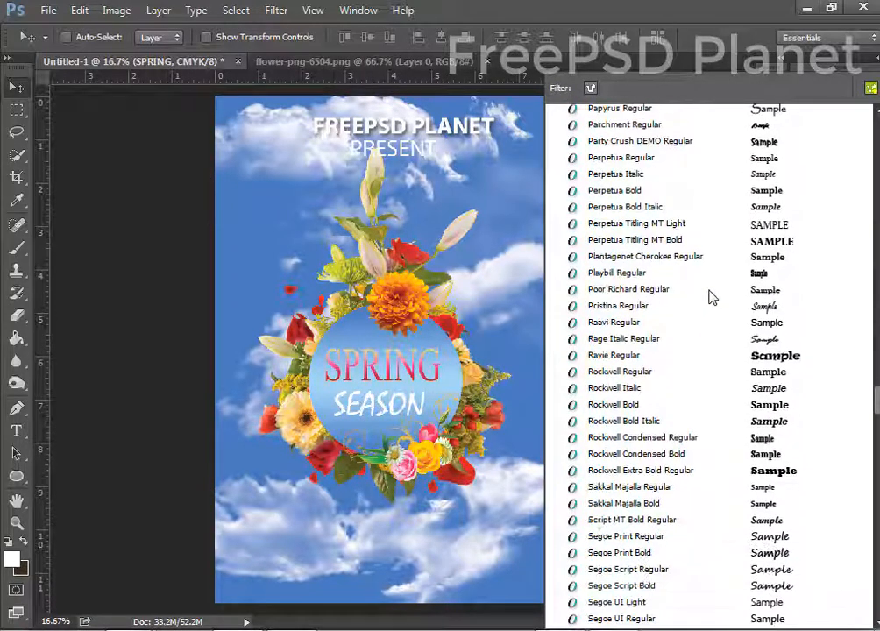
scroll(711, 296, "down", 10)
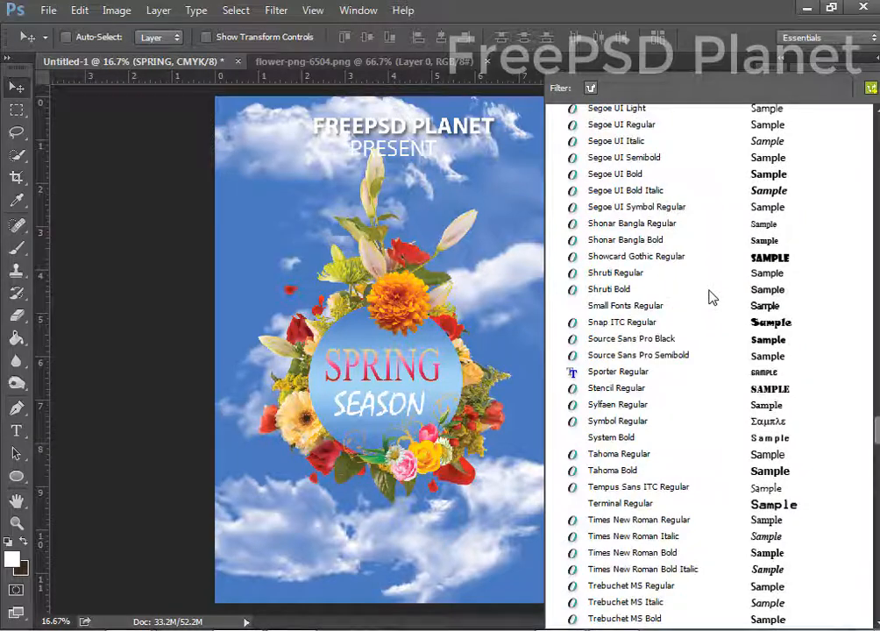
scroll(711, 296, "down", 6)
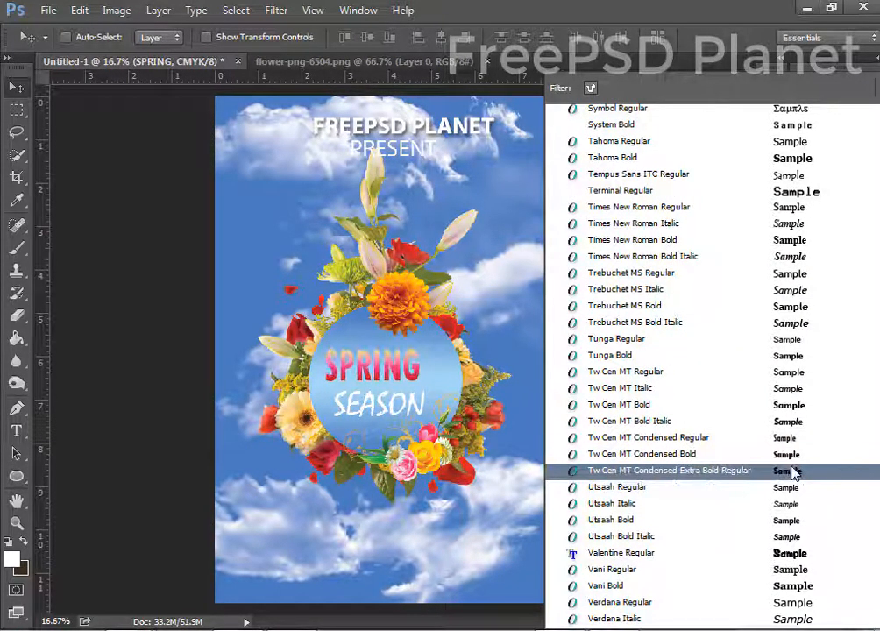
scroll(793, 473, "down", 3)
scroll(793, 472, "down", 4)
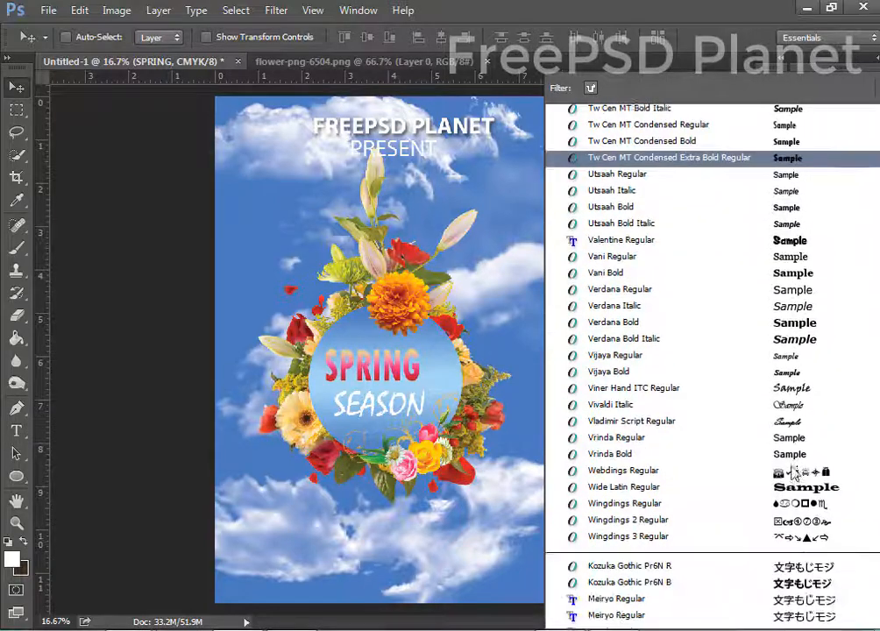
scroll(794, 469, "up", 2)
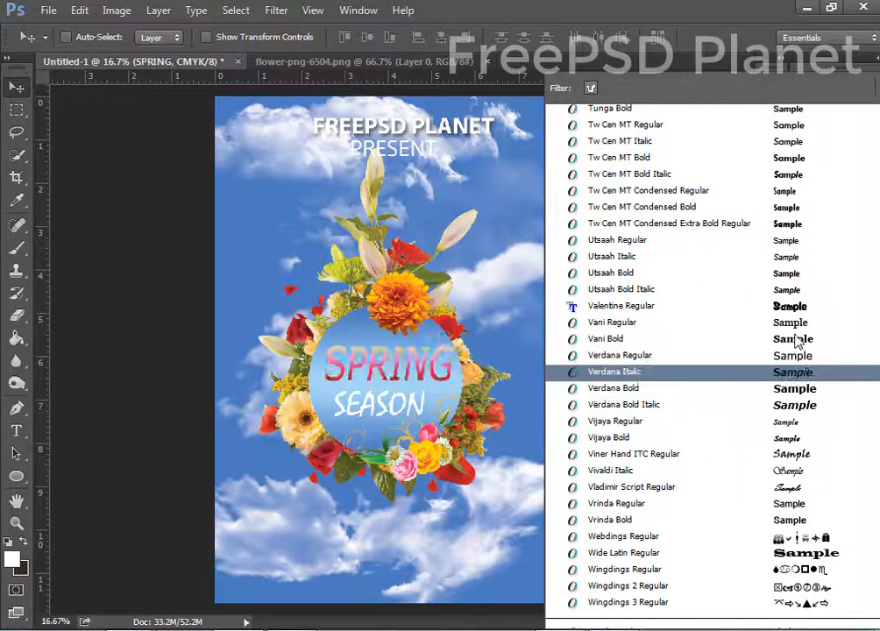
scroll(793, 350, "up", 11)
scroll(796, 340, "up", 9)
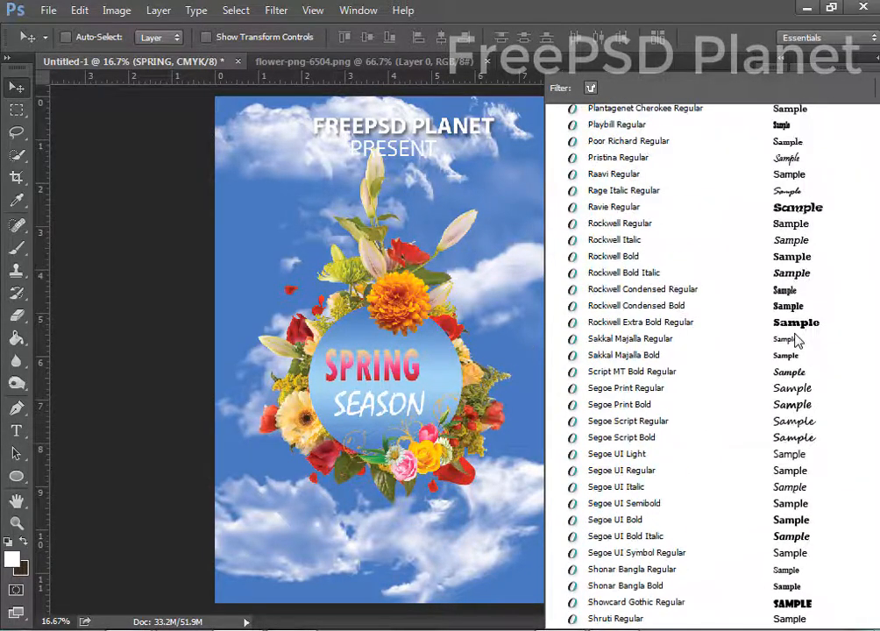
scroll(796, 340, "up", 9)
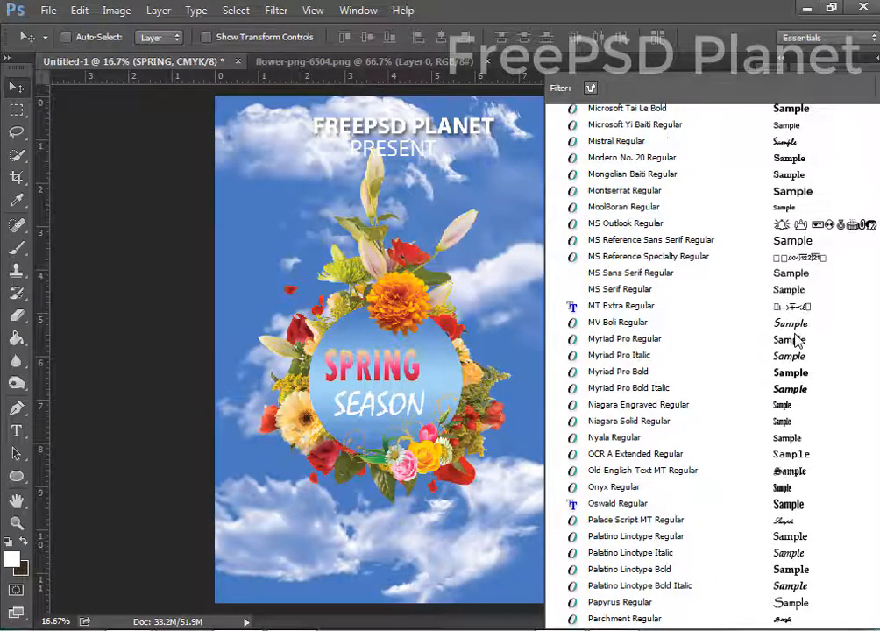
scroll(796, 340, "up", 5)
scroll(796, 340, "up", 7)
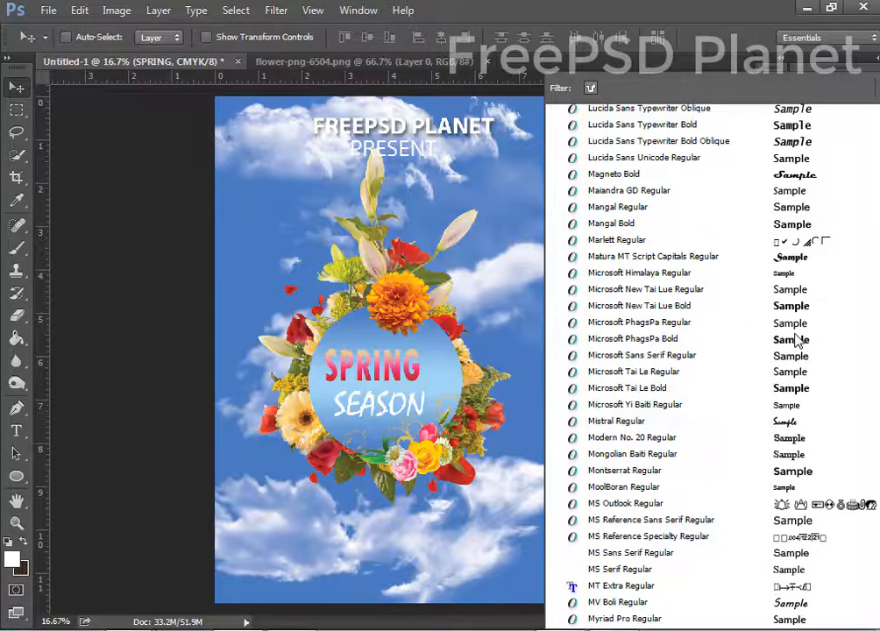
scroll(796, 340, "up", 2)
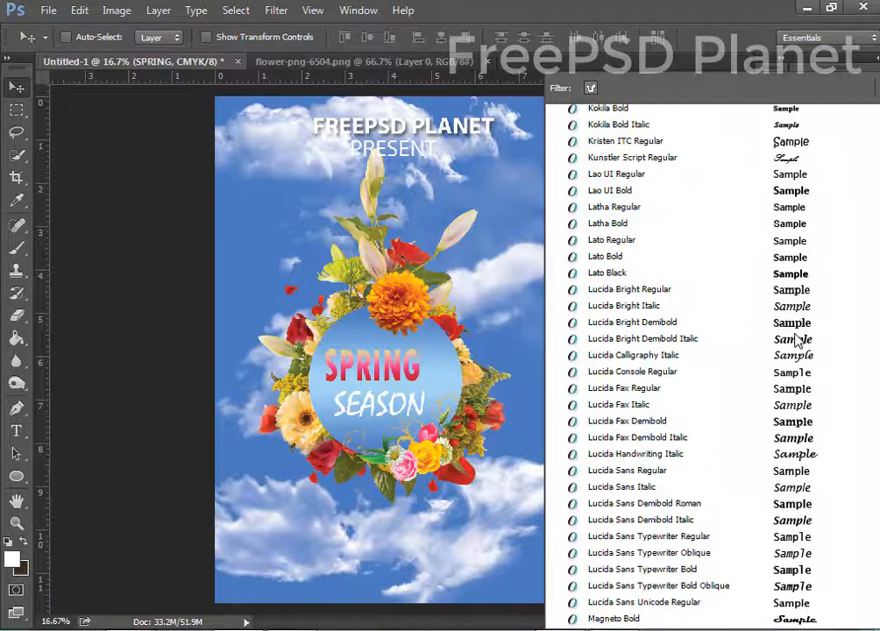
scroll(796, 340, "up", 9)
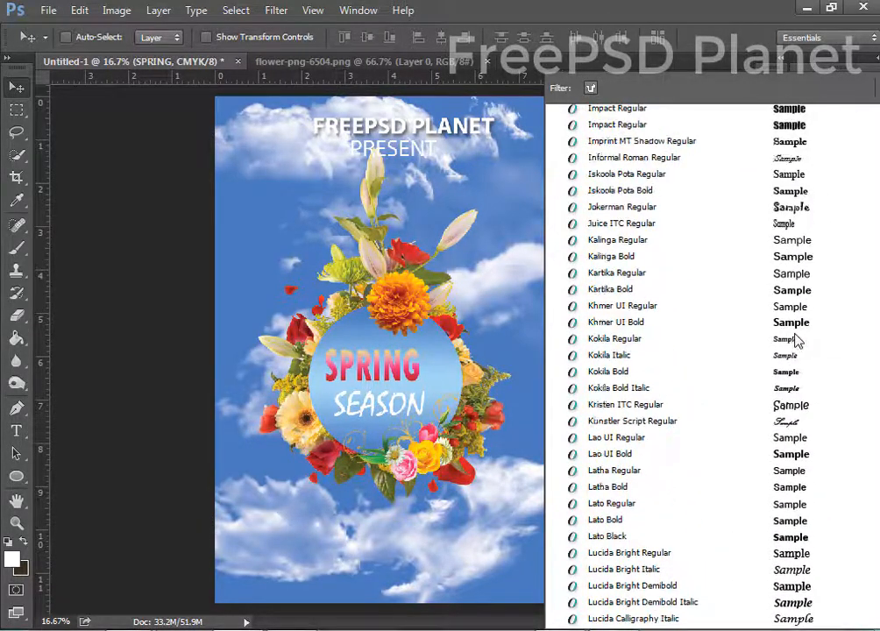
Set SPRING in Impact Regular and nudge it into place just above SEASON.
left_click(794, 293)
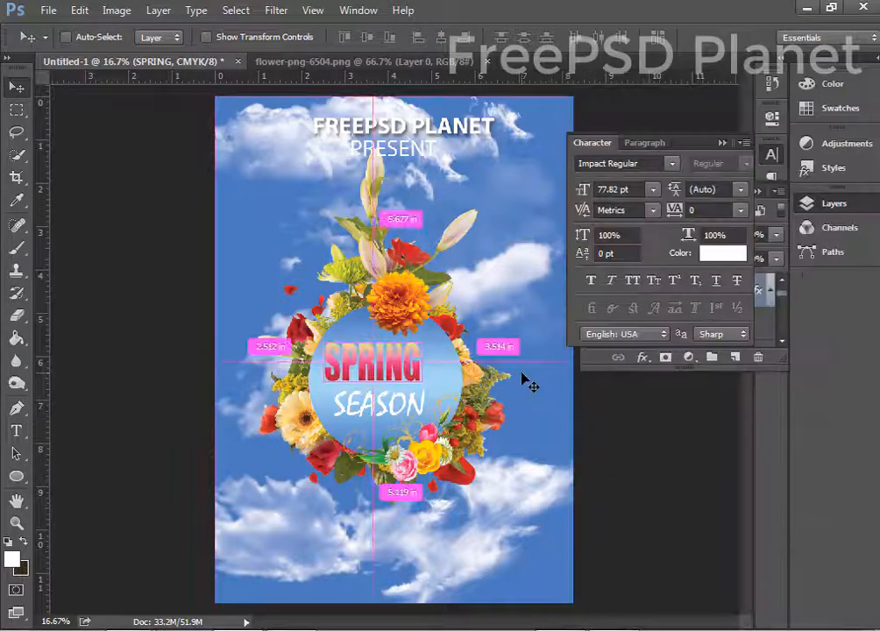
left_click_drag(413, 360, 405, 357)
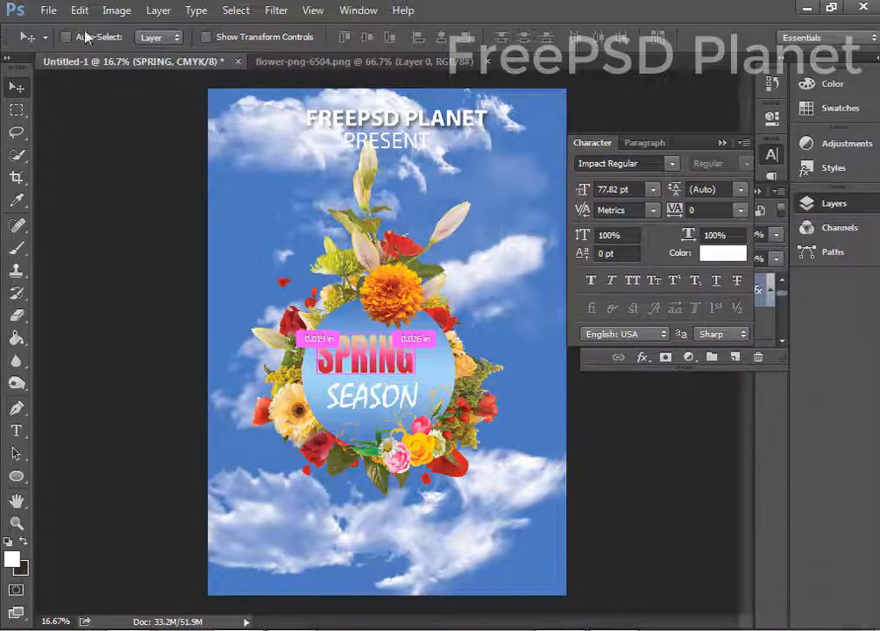
key("ctrl+t")
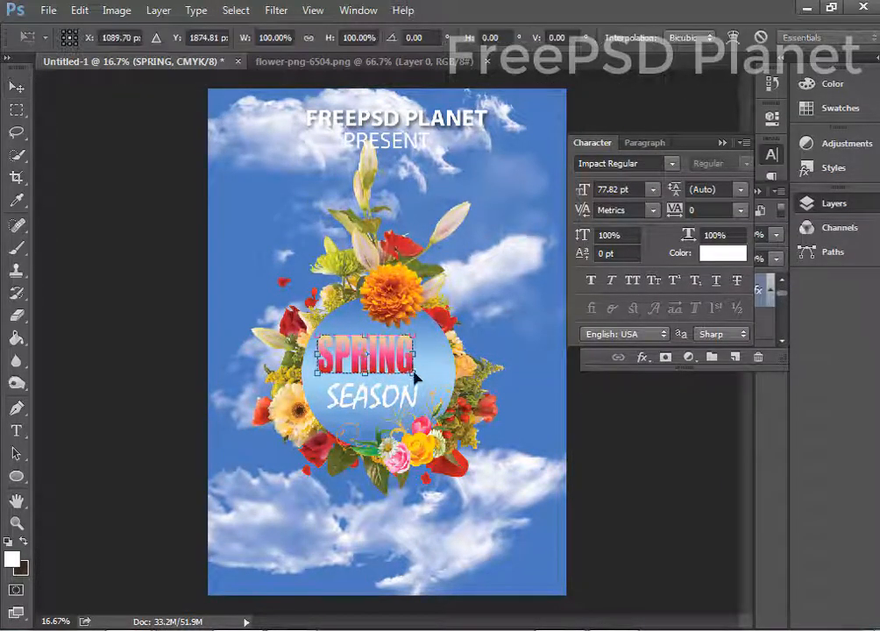
mouse_move(413, 367)
left_mouse_down()
mouse_move(441, 379)
mouse_move(419, 359)
mouse_move(412, 364)
left_mouse_up()
key("Return")
key("Return")
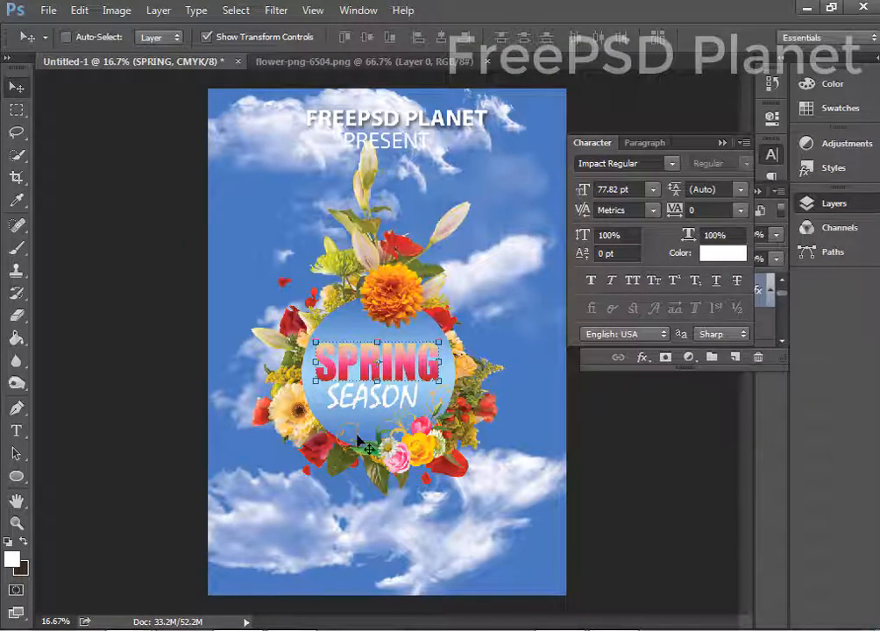
key("ctrl+t")
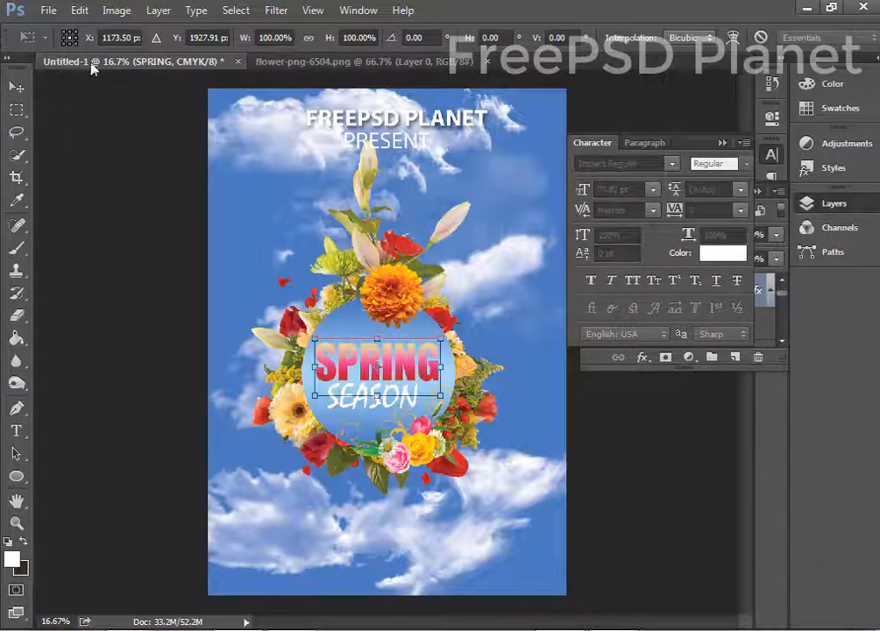
key("Return")
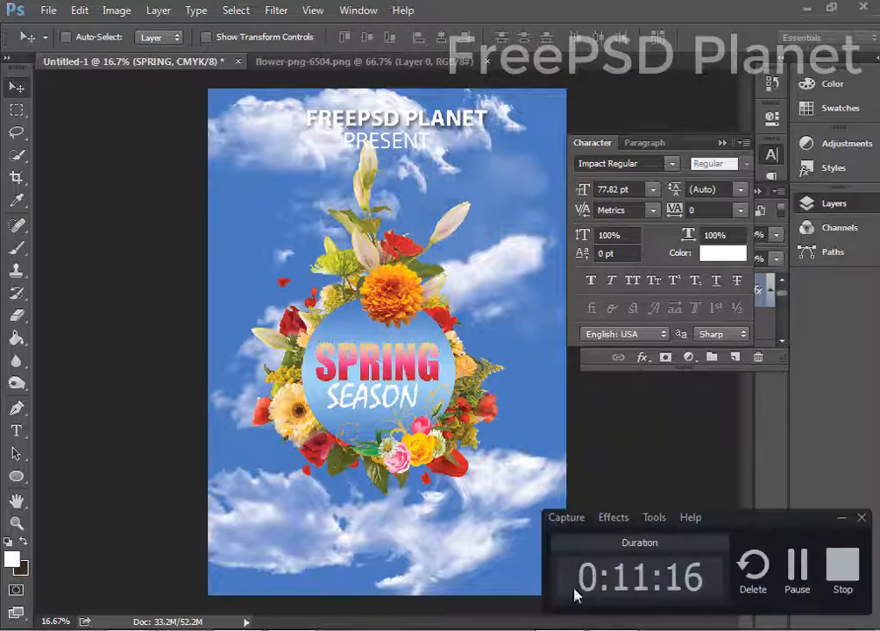
left_click(795, 564)
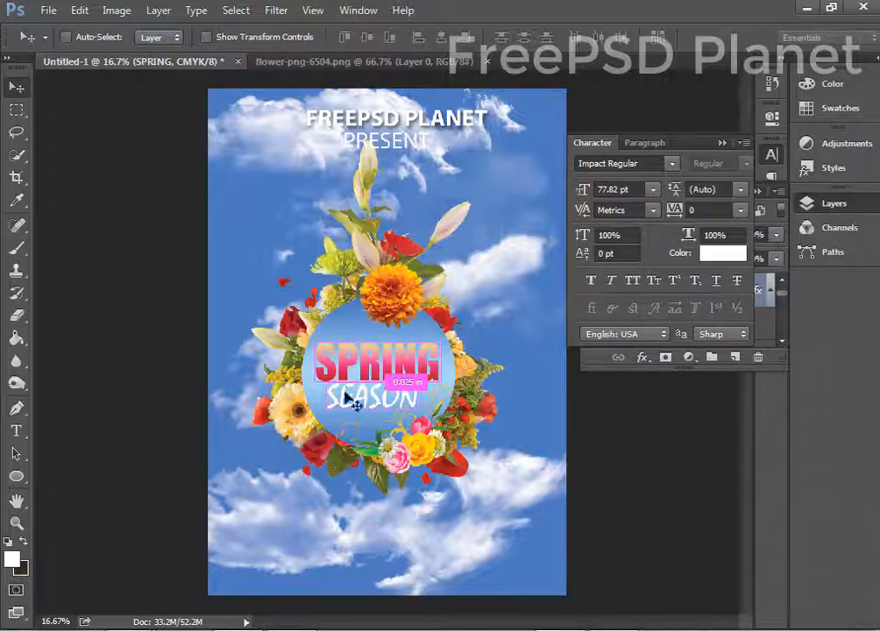
Recolour the SEASON text with a red sampled from the poster.
left_click(345, 393, "ctrl")
left_click(723, 254)
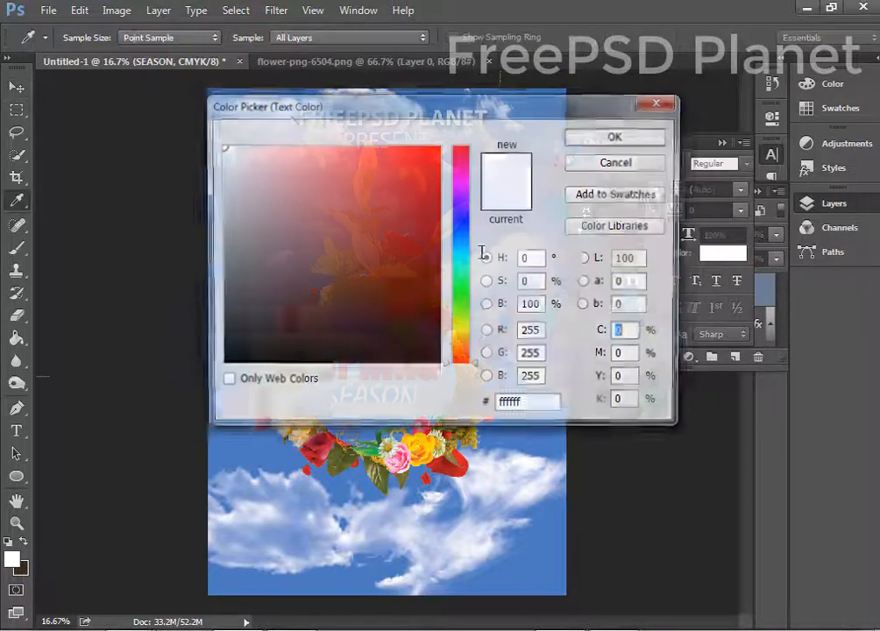
left_click_drag(352, 99, 780, 169)
left_click(323, 435)
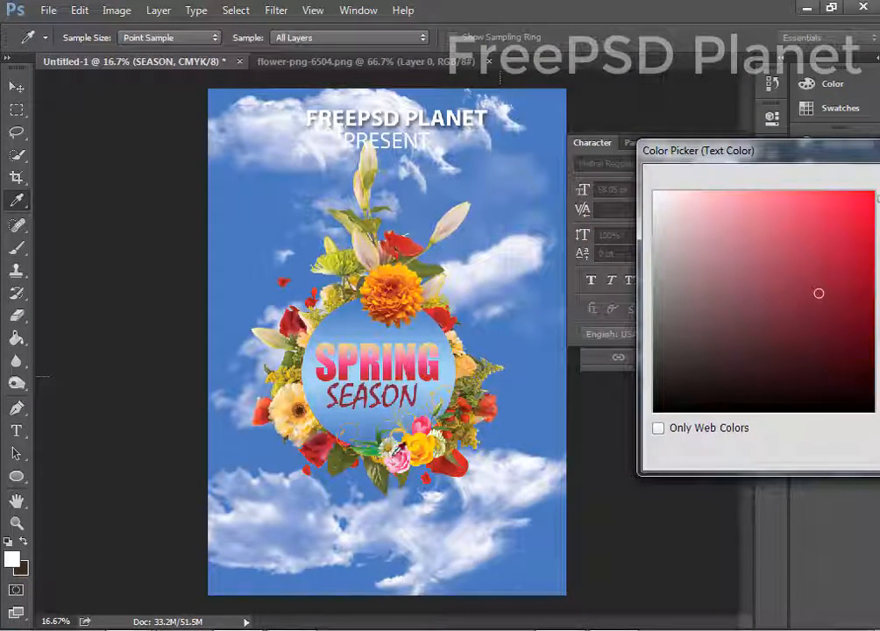
left_click(400, 269)
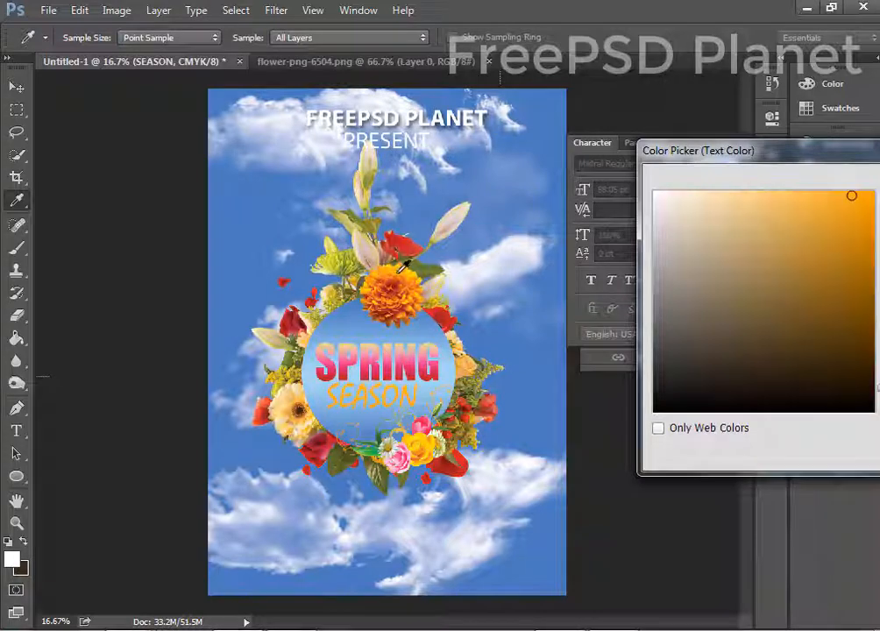
left_click(497, 396)
left_click_drag(749, 156, 454, 157)
left_click(729, 161)
Nudge SEASON and the DOORS OPEN AT 9 Pm line slightly into position.
key("v")
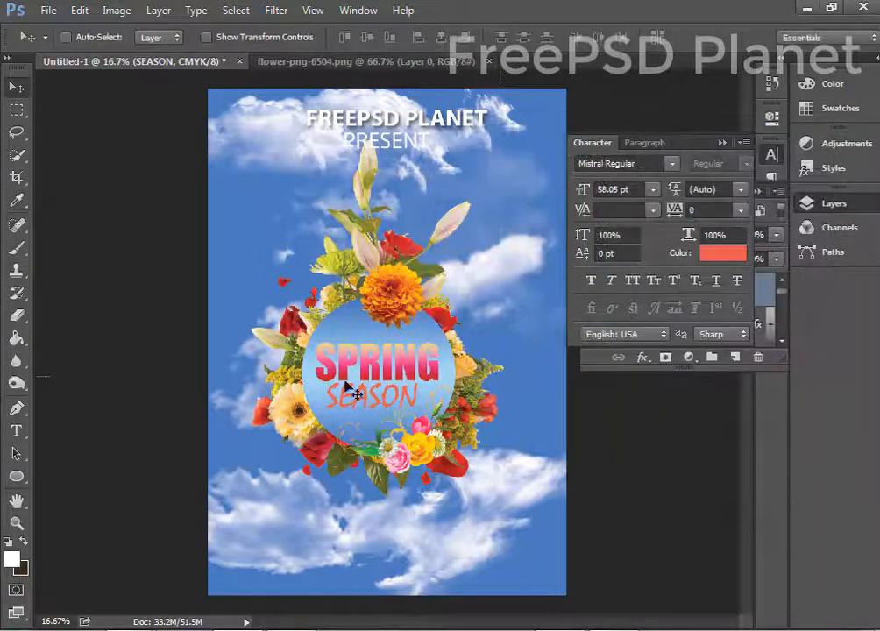
left_click_drag(347, 386, 353, 392)
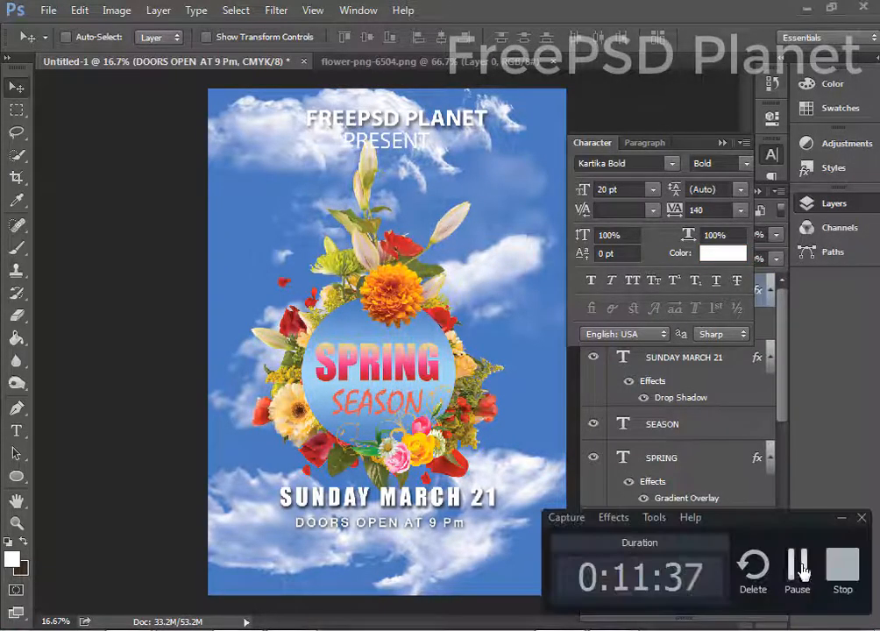
mouse_move(354, 530)
left_mouse_down()
mouse_move(359, 536)
mouse_move(360, 528)
left_mouse_up()
Add a 'SPECIAL GUEST DJ' text line below the doors-open time and scale it down.
key("t")
left_click(277, 550)
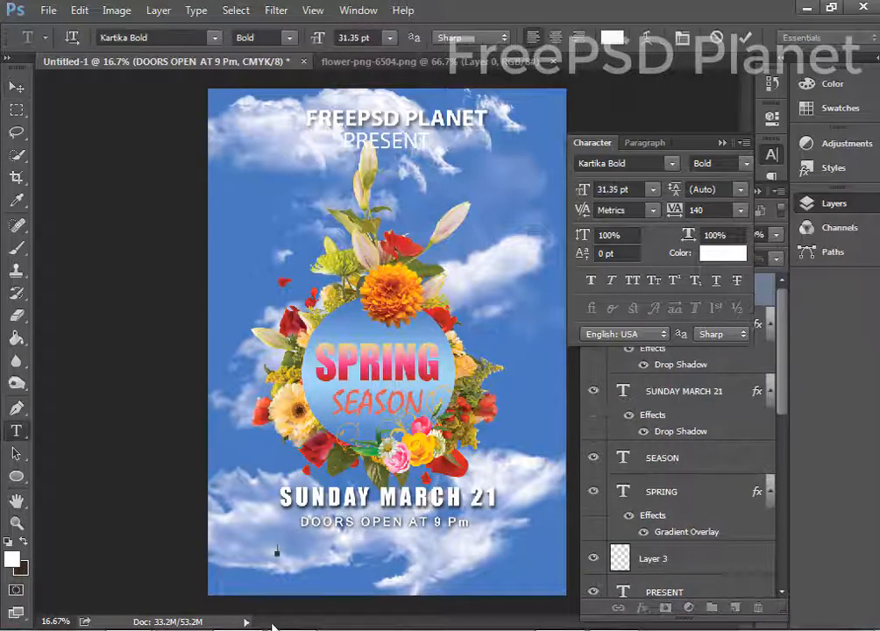
type("SPECIAL")
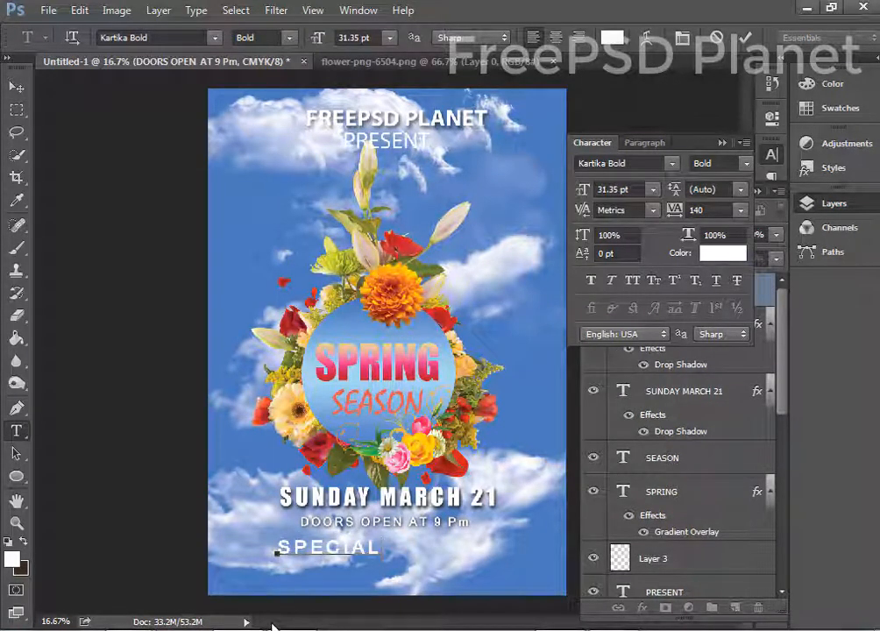
type(" GUEST D")
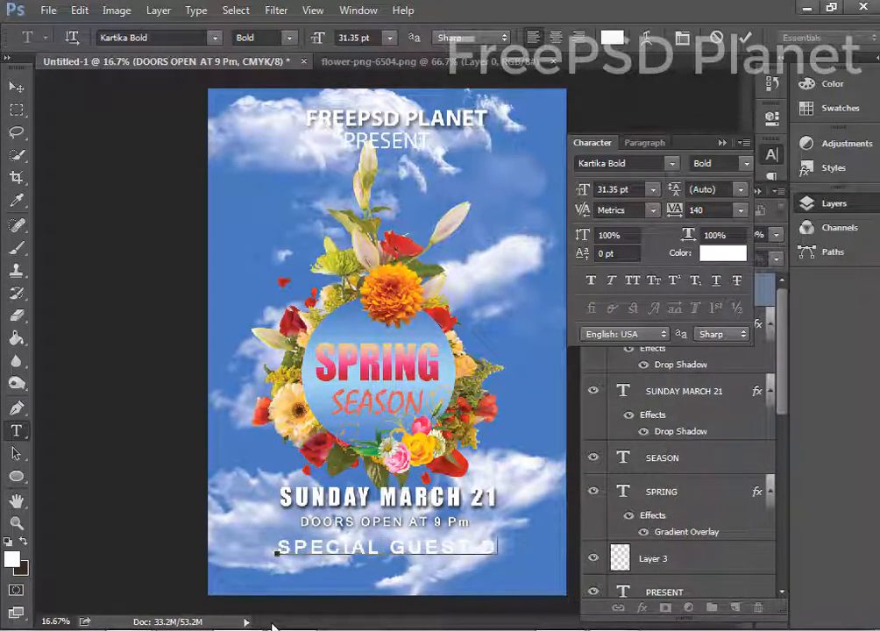
type("J NAM")
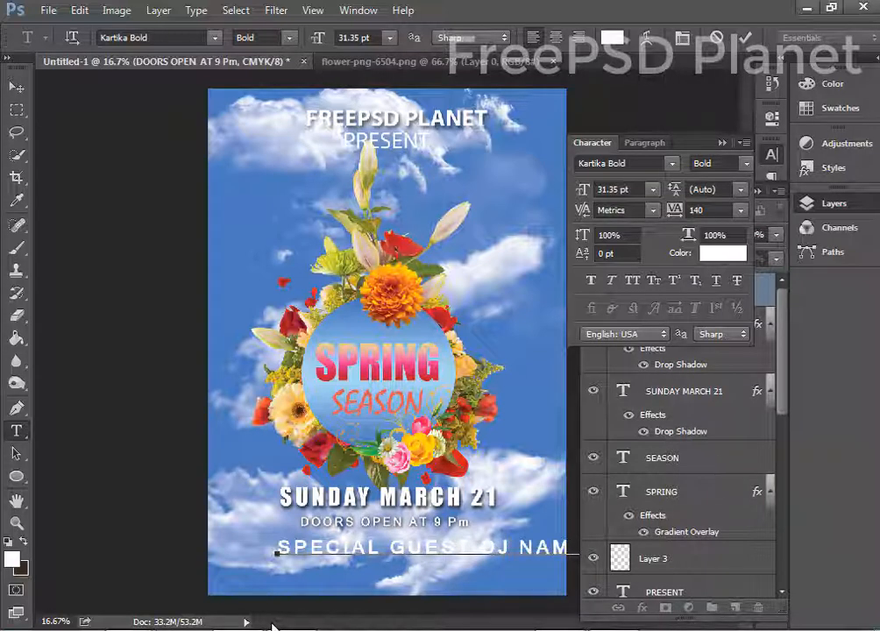
left_click(15, 86)
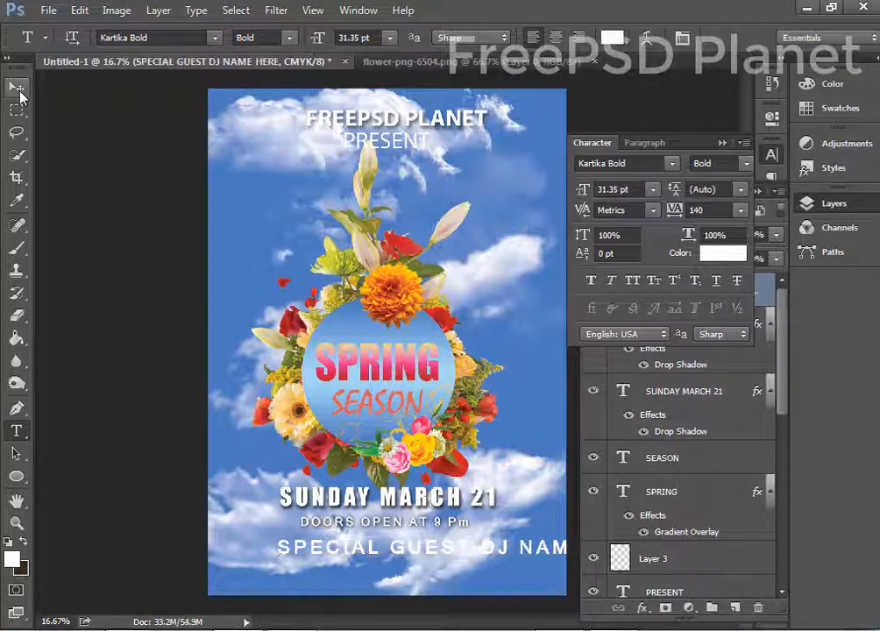
left_click_drag(398, 554, 331, 547)
key("ctrl+t")
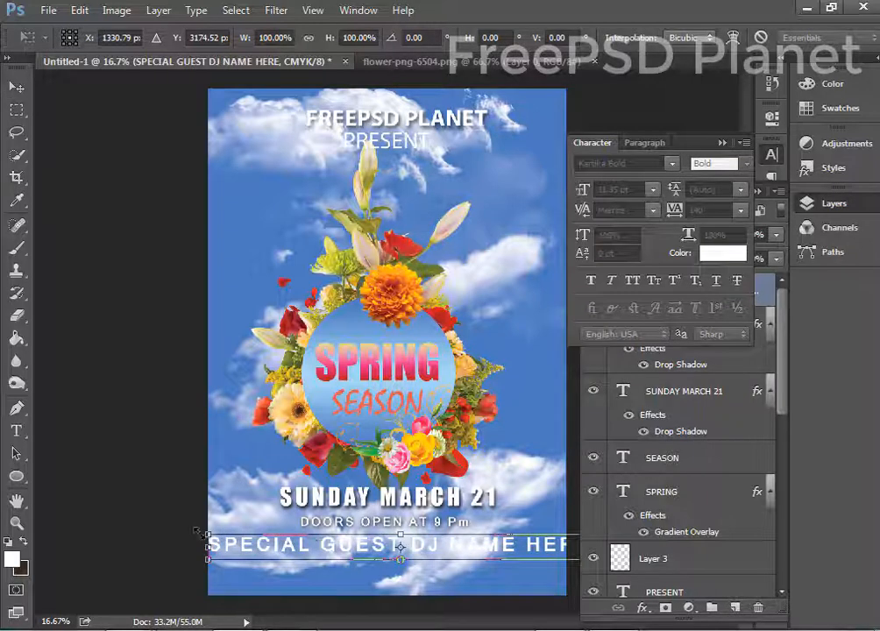
left_click_drag(209, 545, 282, 546)
key("Return")
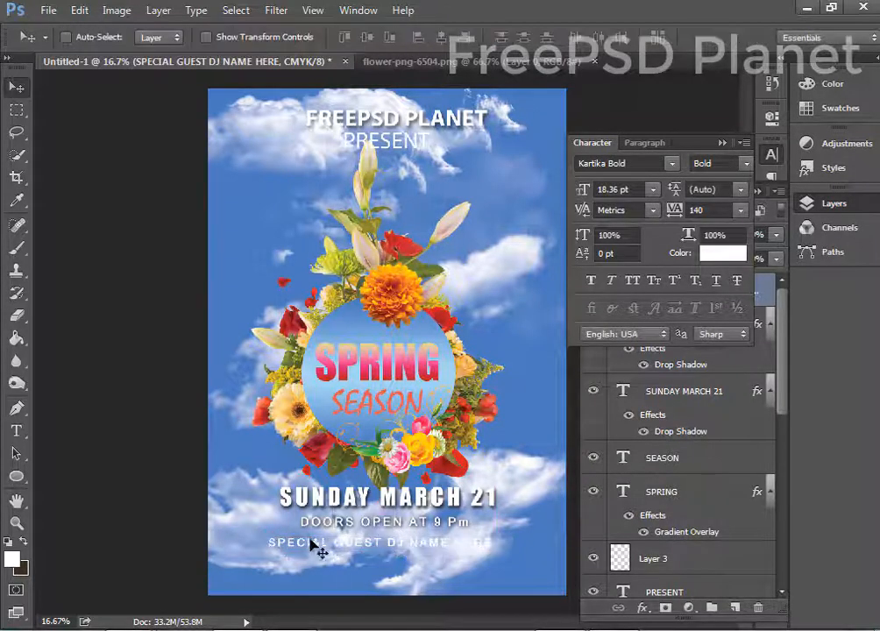
Set the guest DJ line to Impact Regular and resize it under DOORS OPEN.
left_click(332, 501, "ctrl")
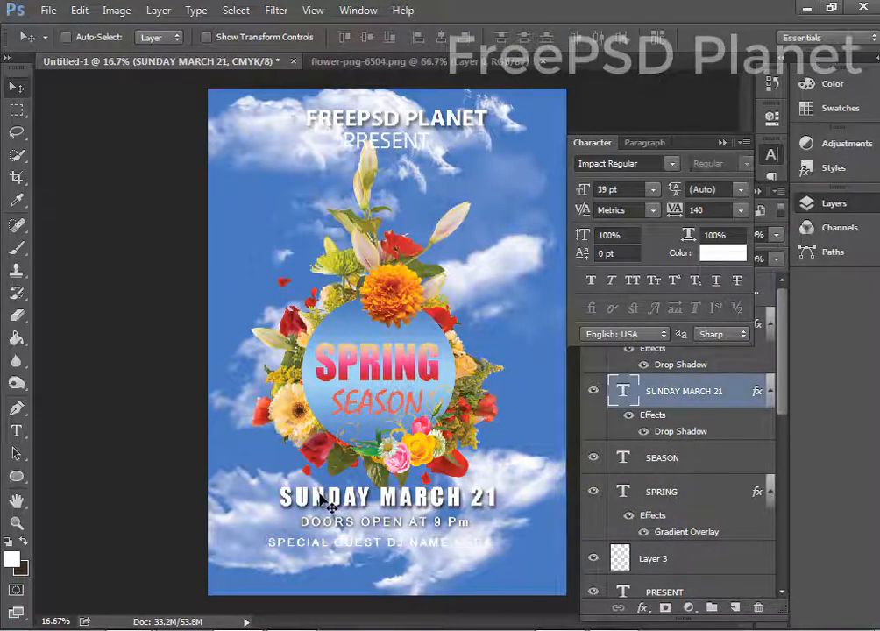
left_click(321, 551, "ctrl")
left_click(631, 165)
type("impac")
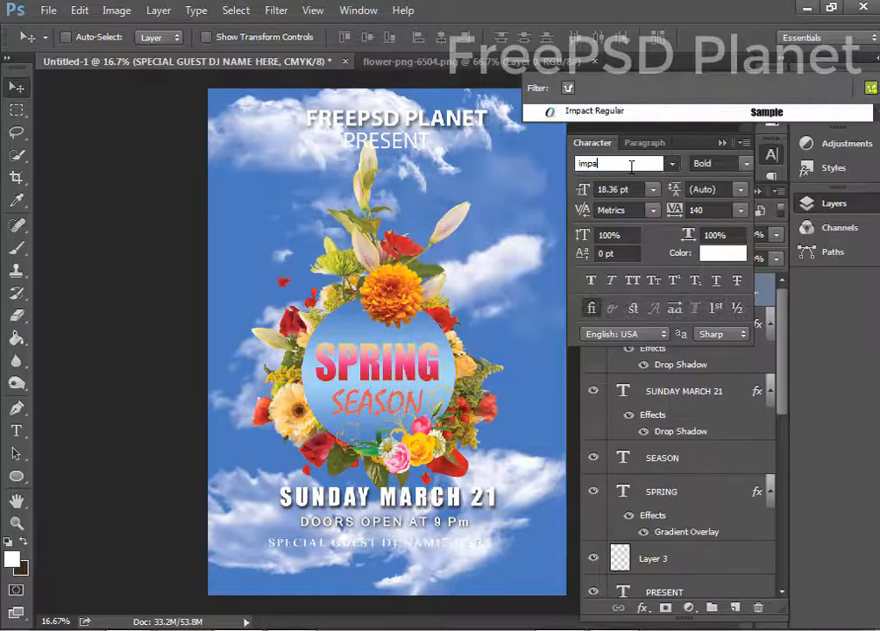
left_click(592, 112)
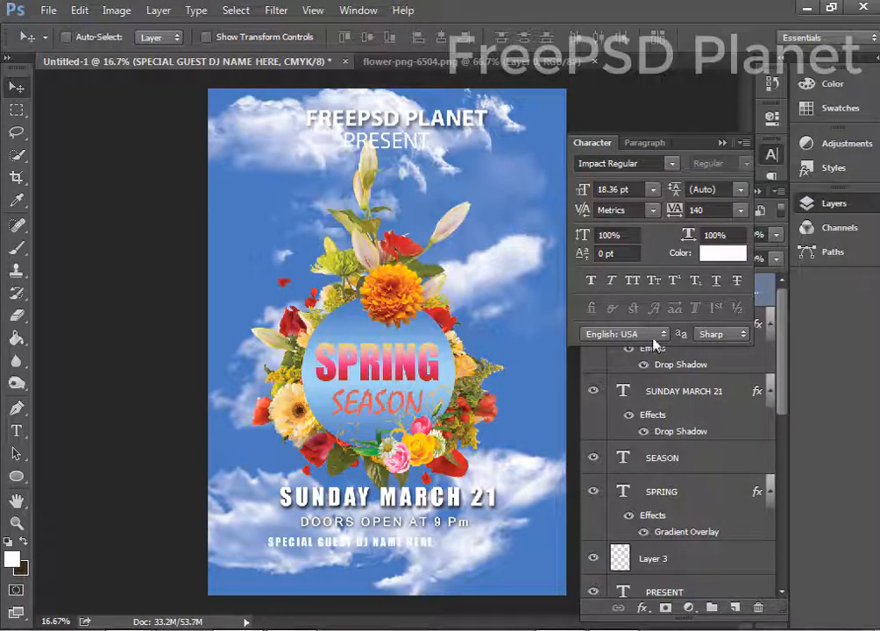
left_click_drag(366, 503, 359, 540)
key("ctrl+t")
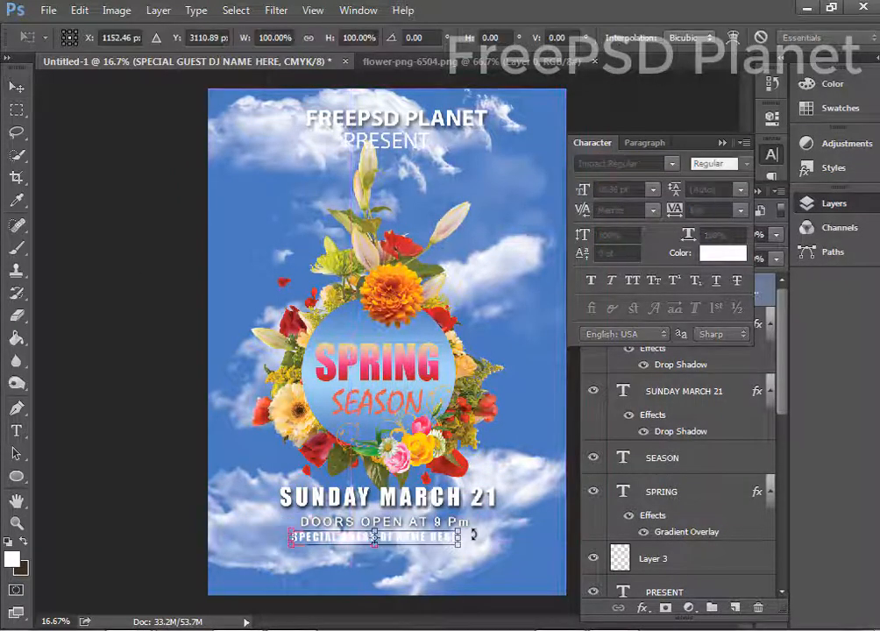
left_click_drag(466, 529, 457, 534)
key("Return")
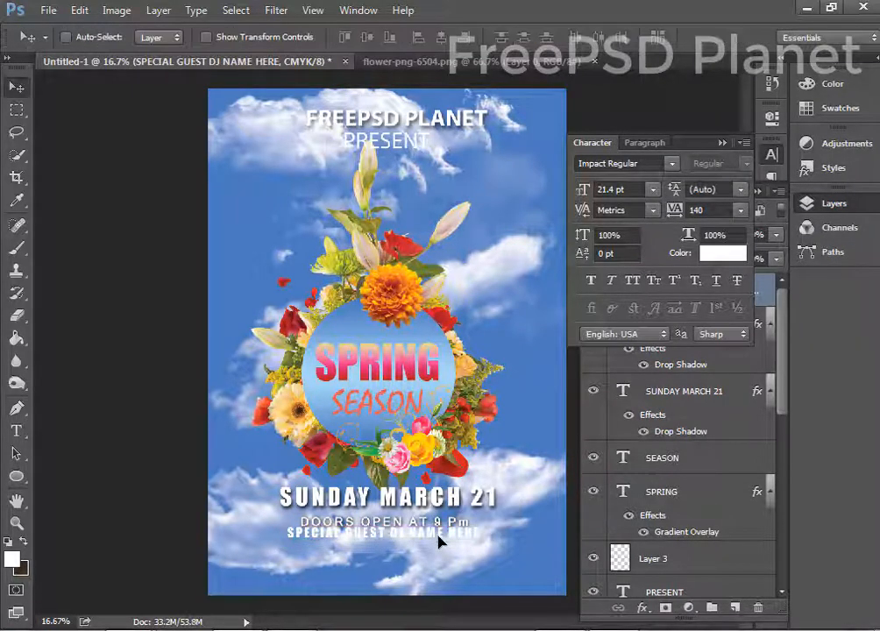
key("shift+Down")
key("shift+Down")
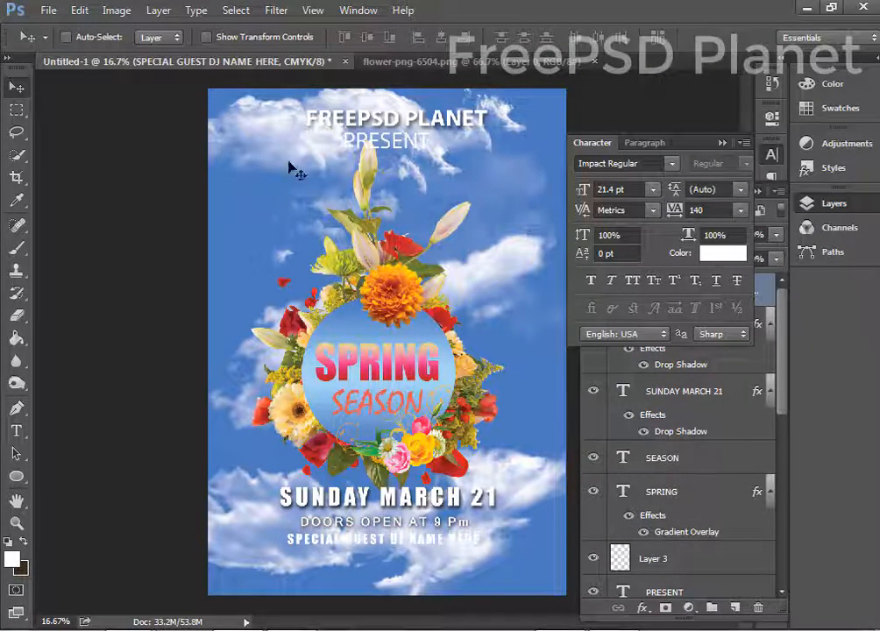
Give the guest DJ line a soft drop shadow at 35% opacity, shorter distance and smaller size.
left_click(727, 147)
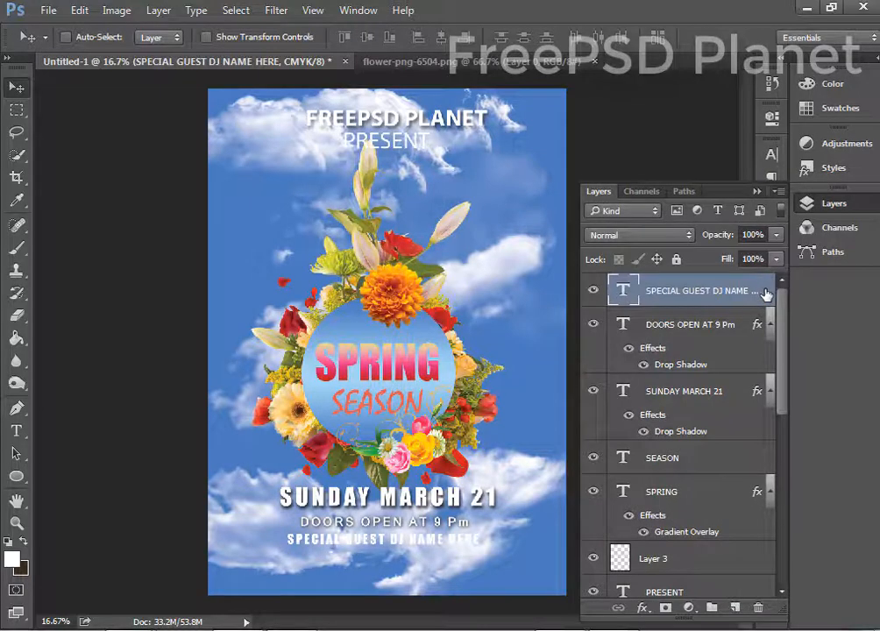
double_click(764, 289)
left_click(207, 354)
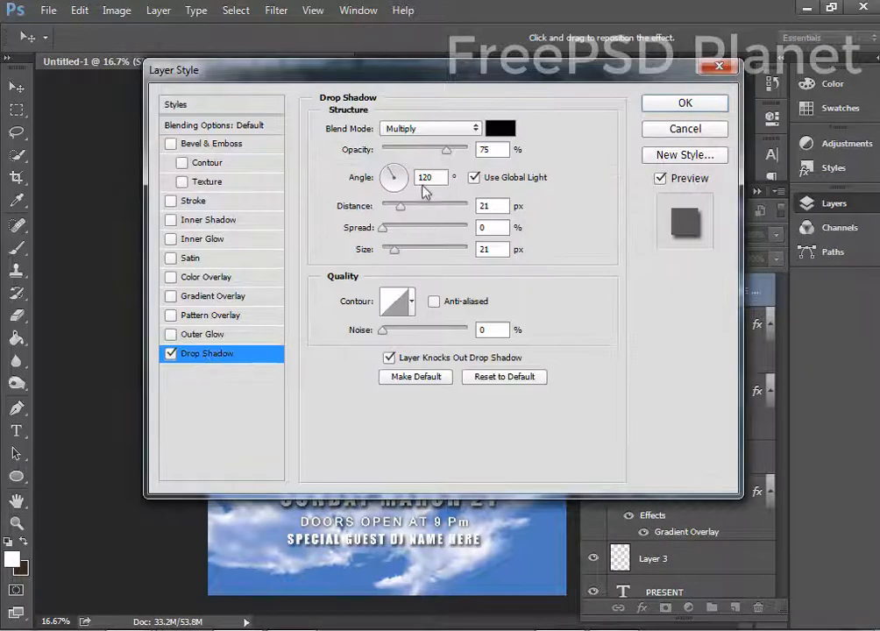
left_click_drag(416, 151, 411, 151)
left_click(388, 205)
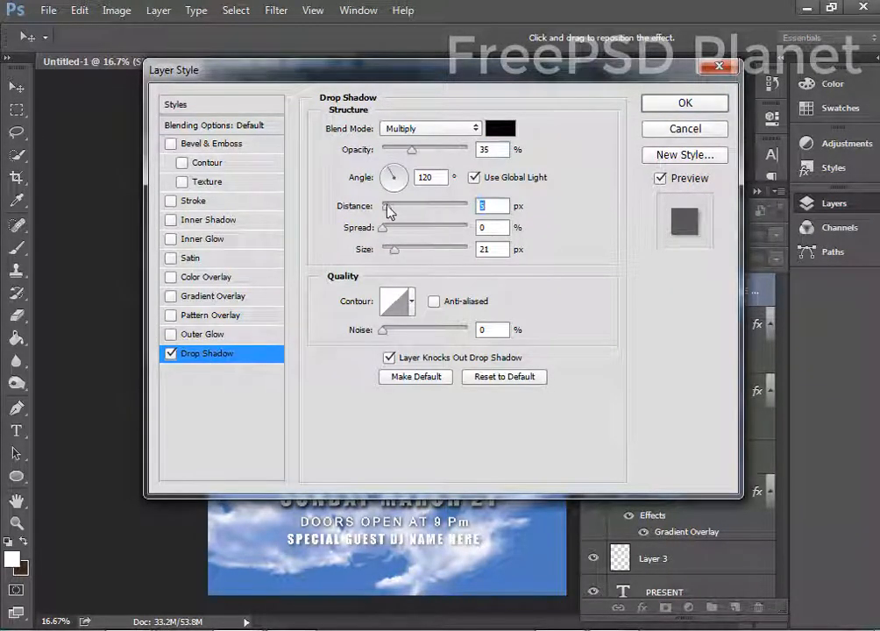
left_click_drag(391, 253, 389, 256)
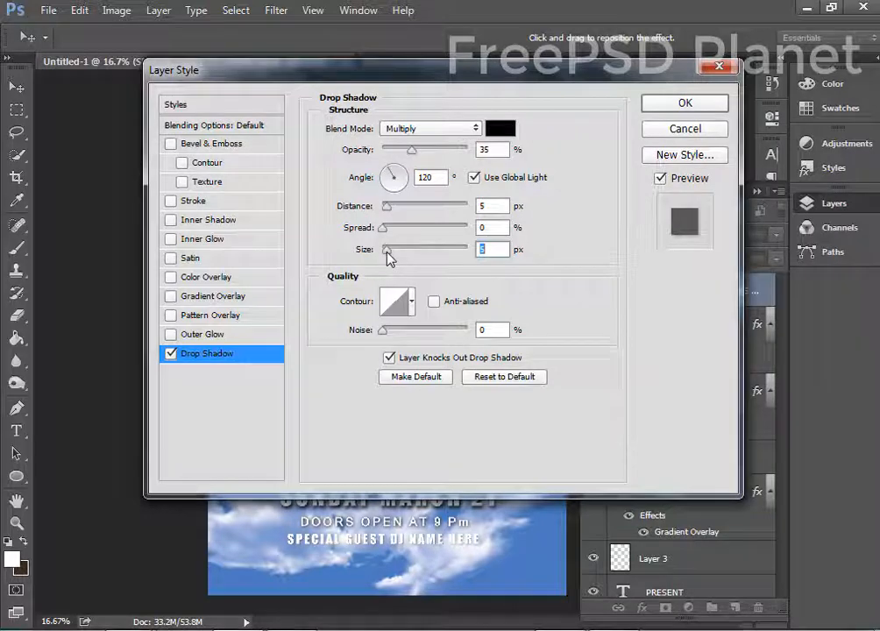
left_click(685, 102)
left_click_drag(362, 545, 362, 545)
Add a contact text line with the phone number near the poster bottom.
key("t")
left_click(328, 563)
type("DO")
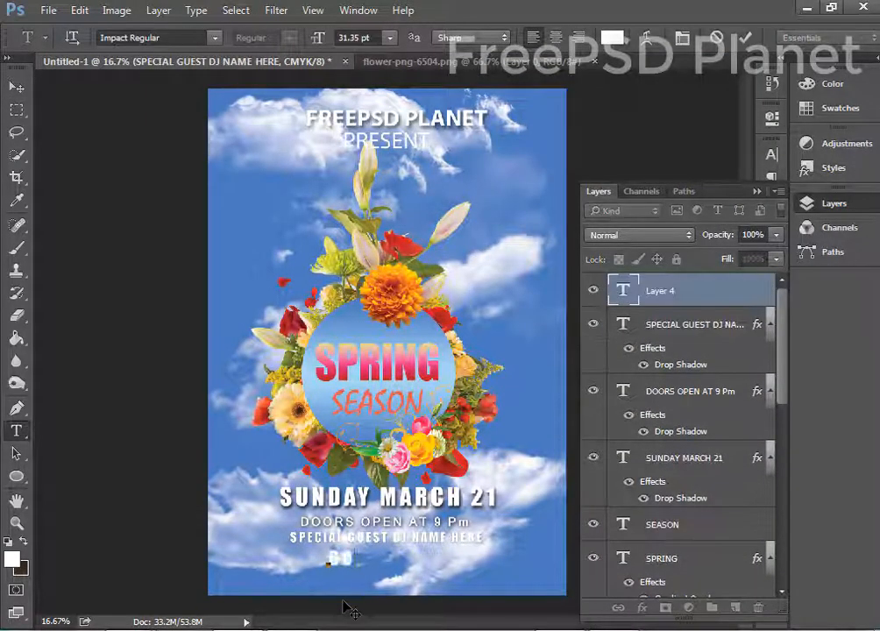
type("NTACTC")
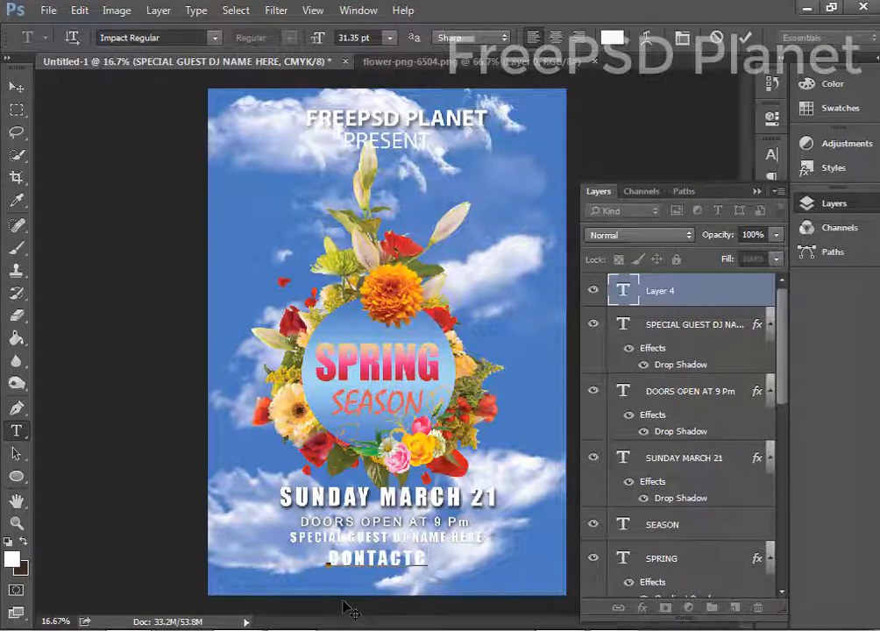
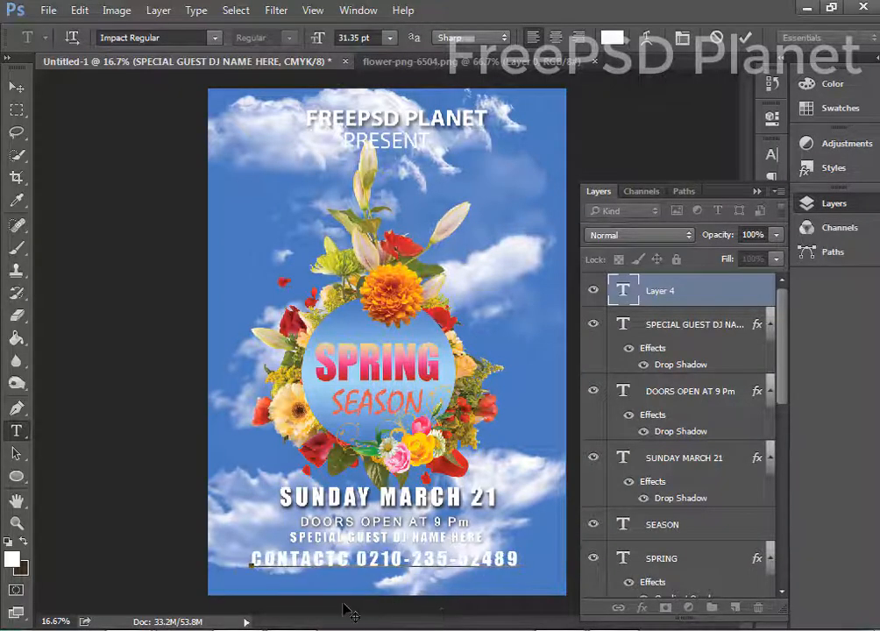
key("ctrl+Return")
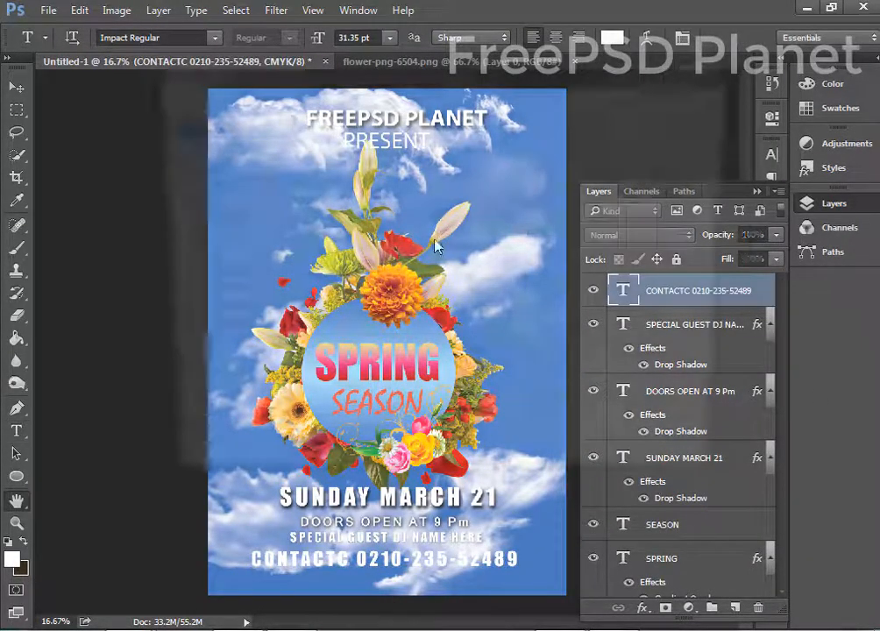
Apply a drop shadow to the contact line.
double_click(765, 298)
left_click(198, 354)
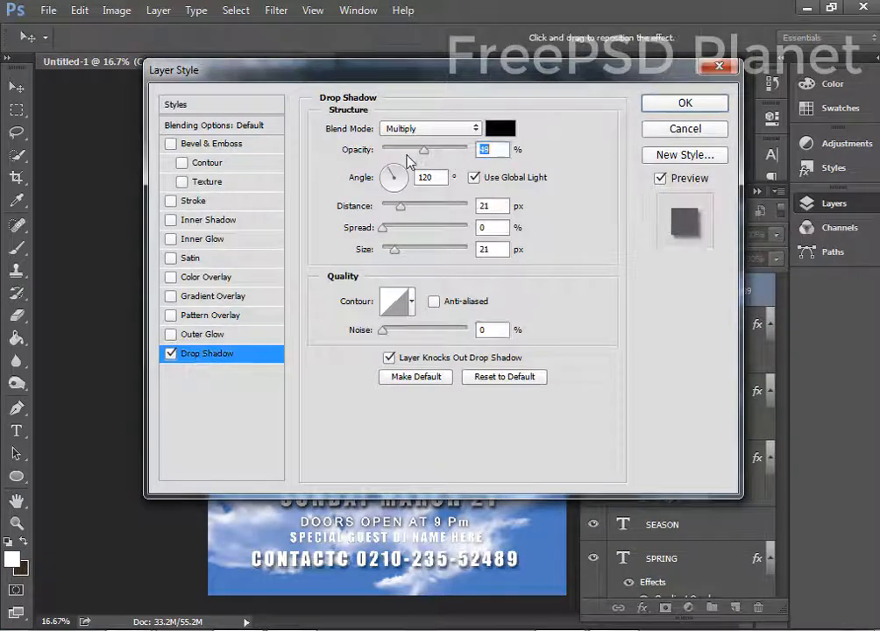
left_click(684, 103)
key("ctrl+minus")
key("ctrl+minus")
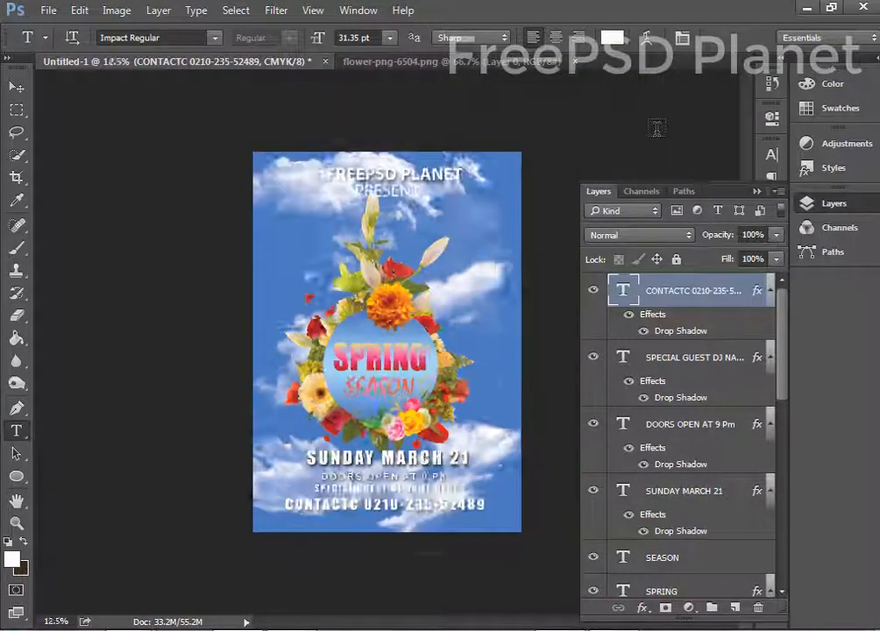
Draw a closed Pen-tool Shape curving along the poster's bottom edge, then hide it.
left_click(17, 87)
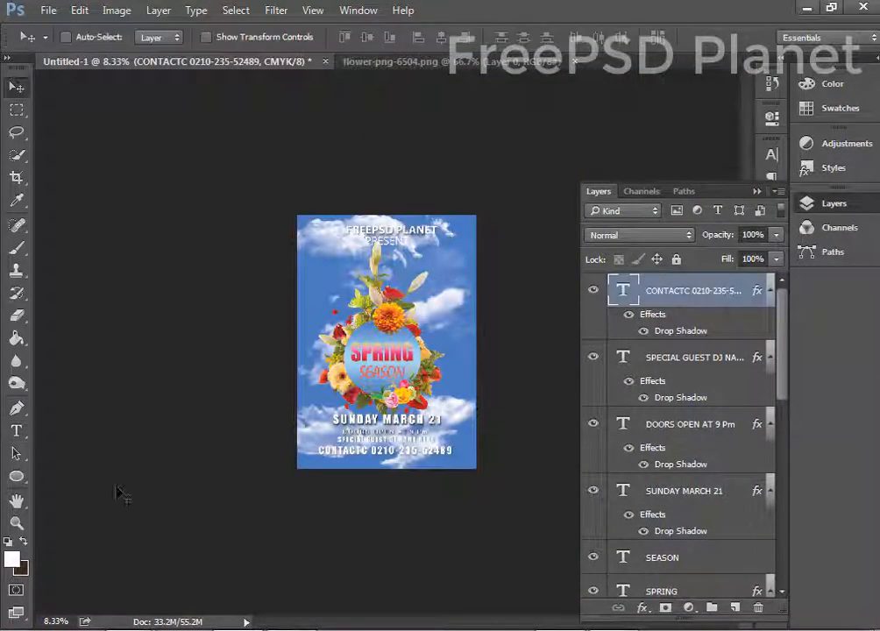
left_click(16, 407)
left_click(87, 37)
left_click(79, 55)
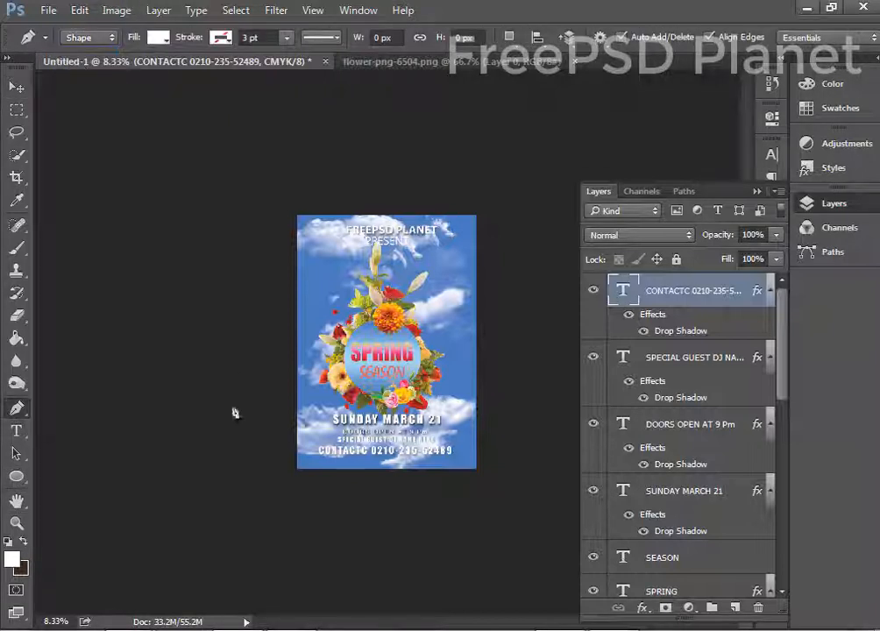
left_click(261, 468)
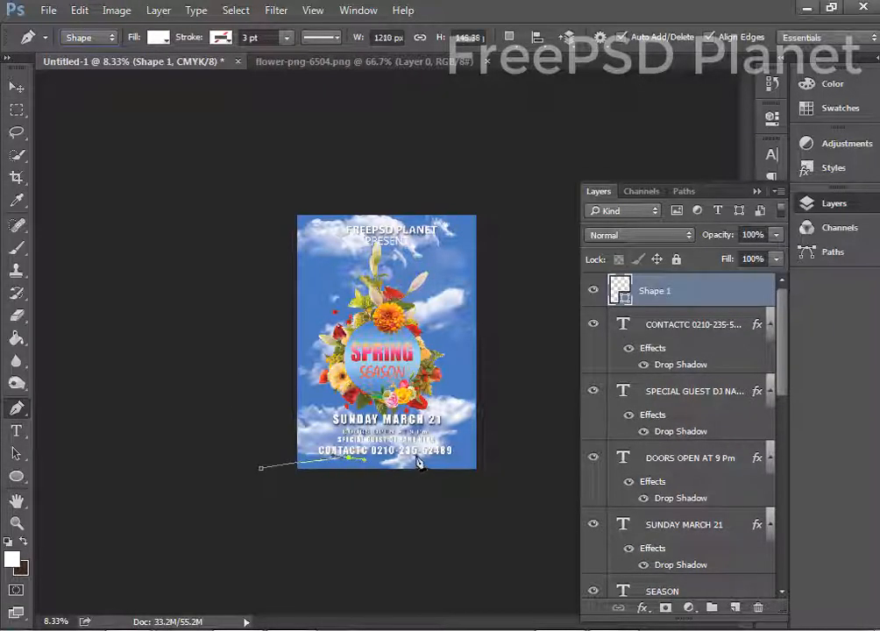
left_click_drag(415, 453, 483, 456)
left_click(495, 468)
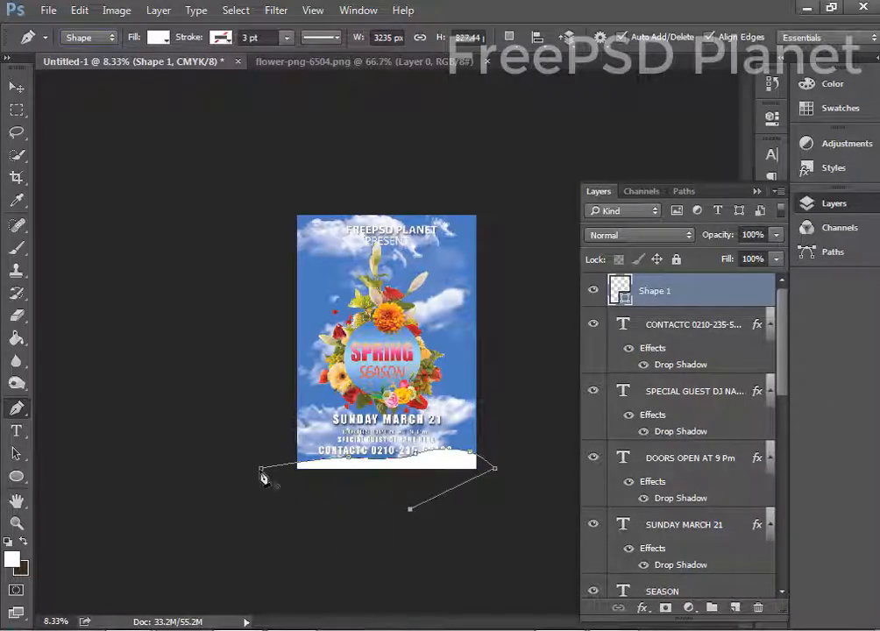
left_click(261, 468)
left_click(593, 290)
Show Shape 1 and fill it with a light sky blue sampled from the poster's sky.
left_click(594, 290)
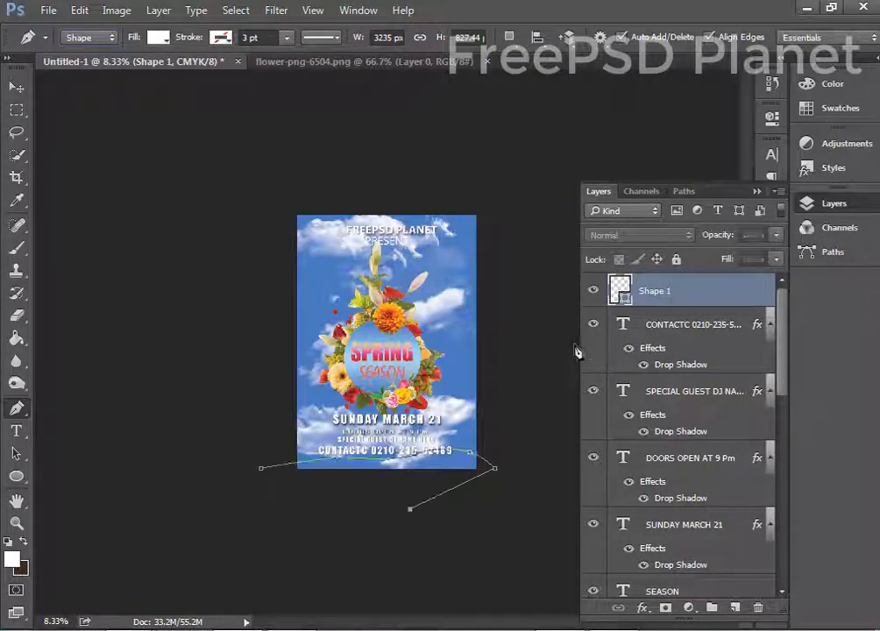
double_click(620, 291)
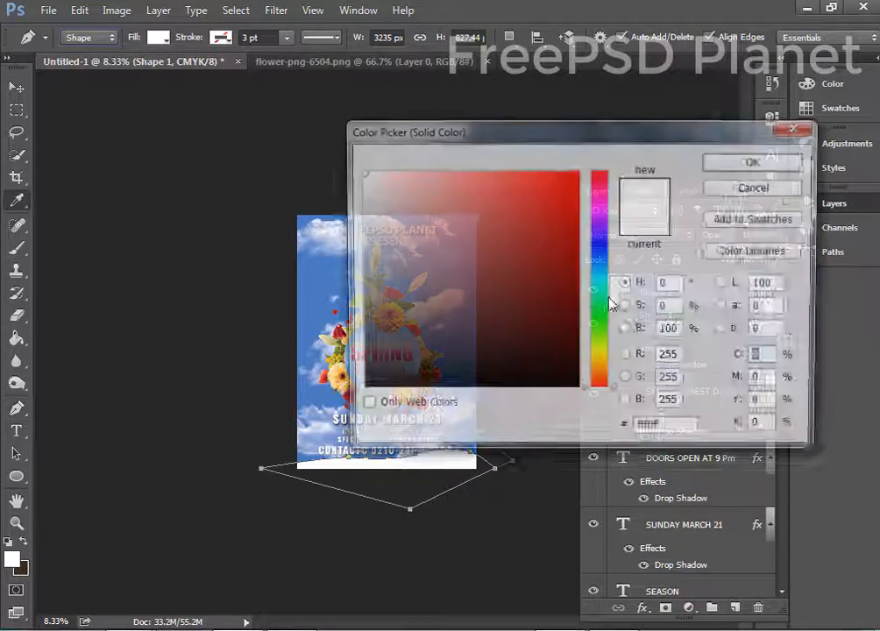
left_click_drag(439, 145, 688, 230)
left_click(339, 331)
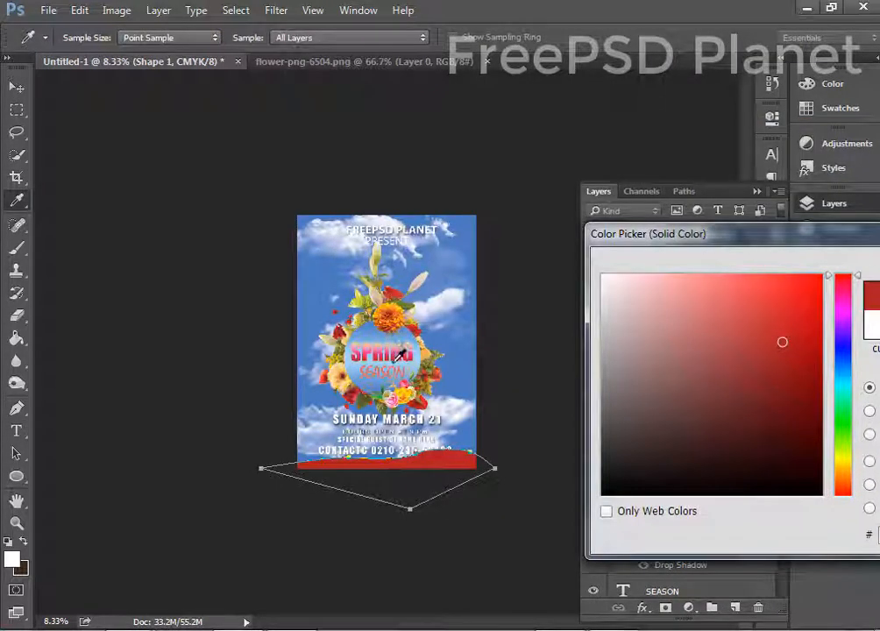
left_click(314, 273)
left_click(430, 347)
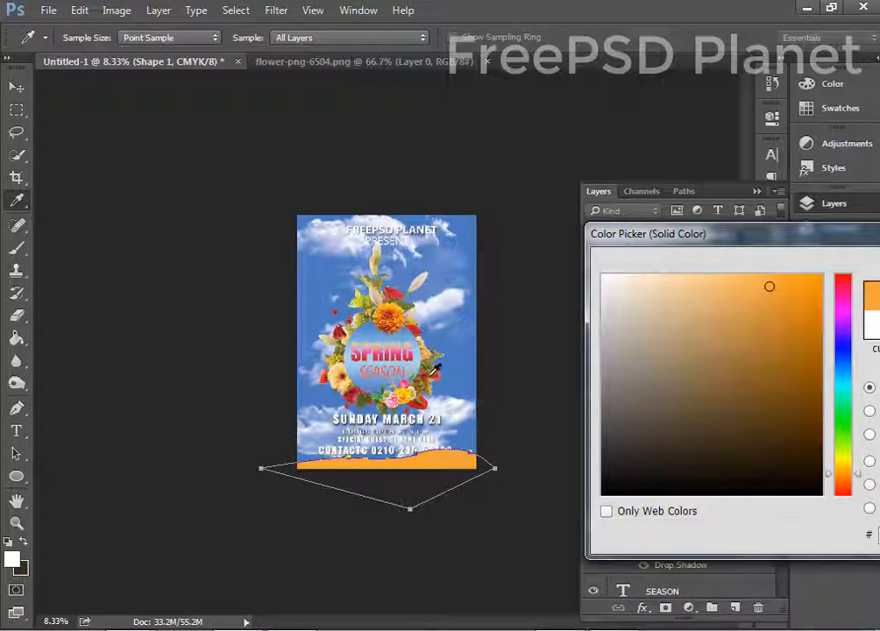
left_click(430, 375)
left_click(431, 364)
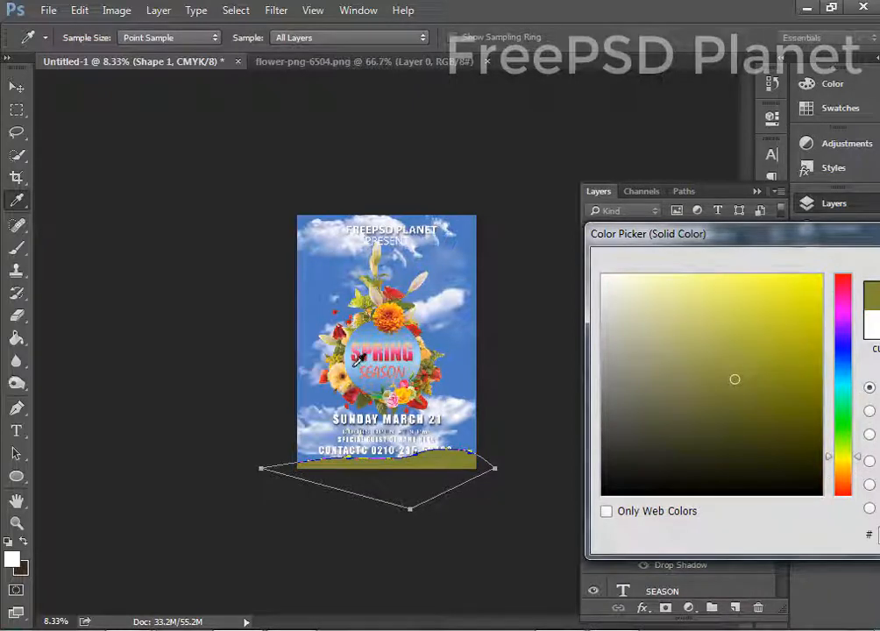
left_click(298, 290)
left_click(515, 171)
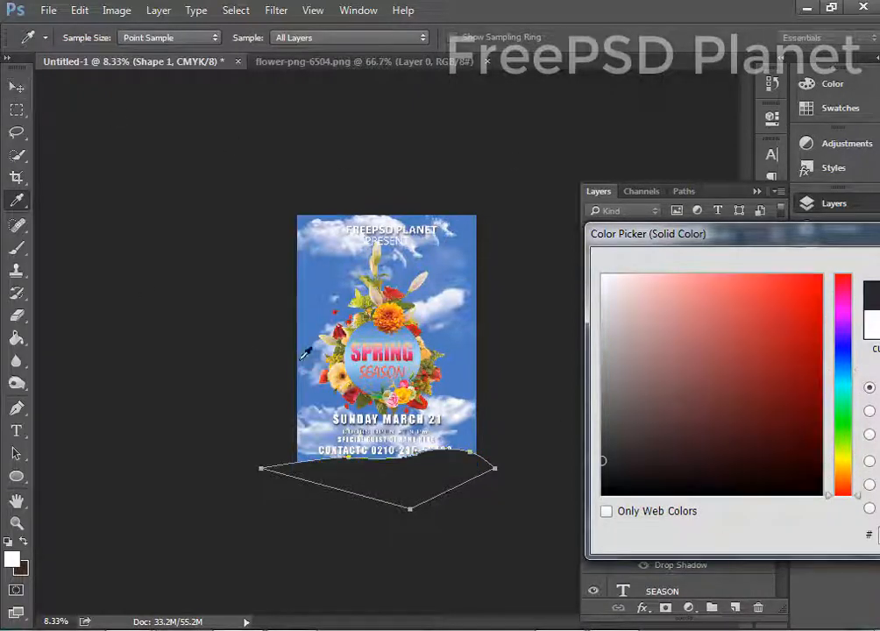
left_click(300, 278)
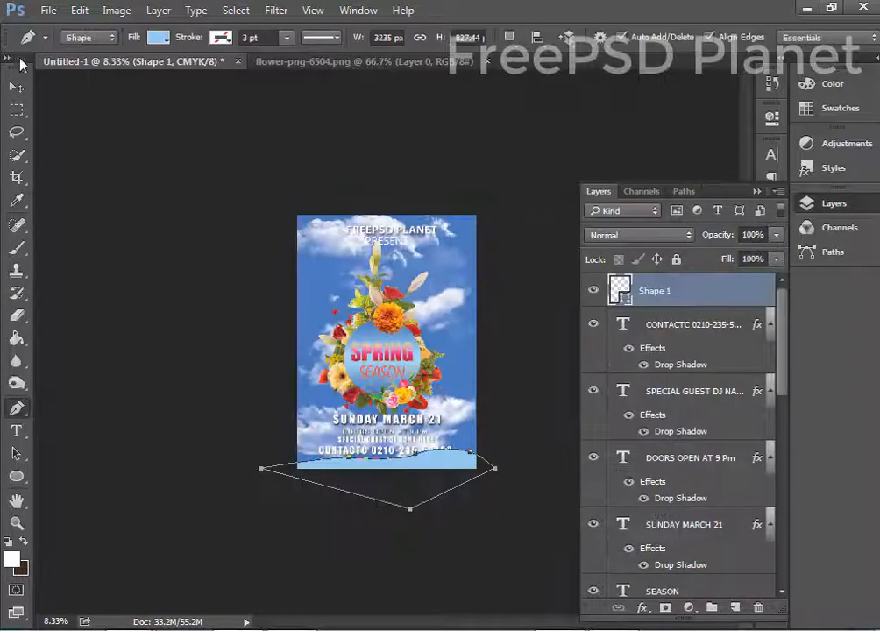
left_click(16, 87)
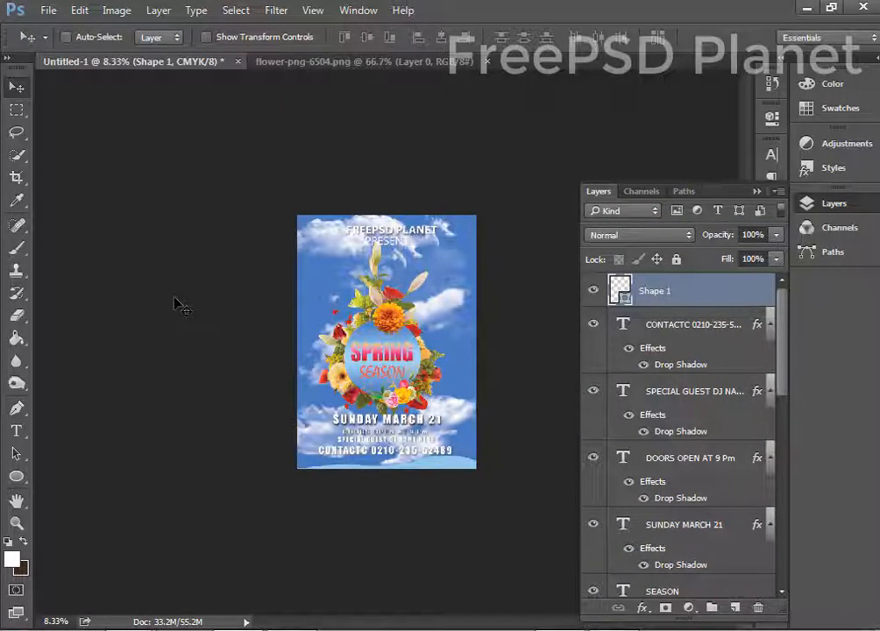
Hide Layer 1 so its original clouds vanish, leaving a plain blue sky.
key("ctrl+plus")
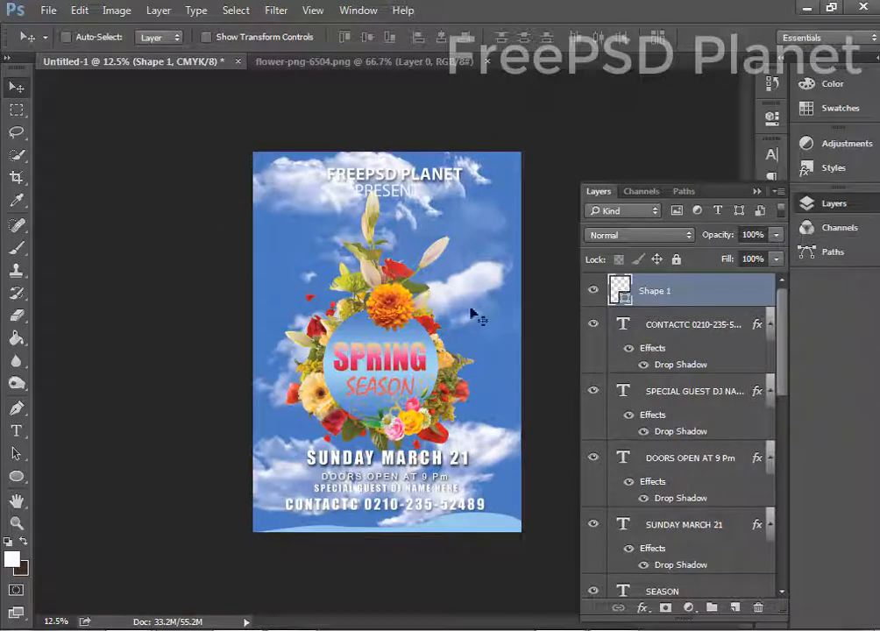
scroll(684, 491, "down", 10)
left_click(651, 547)
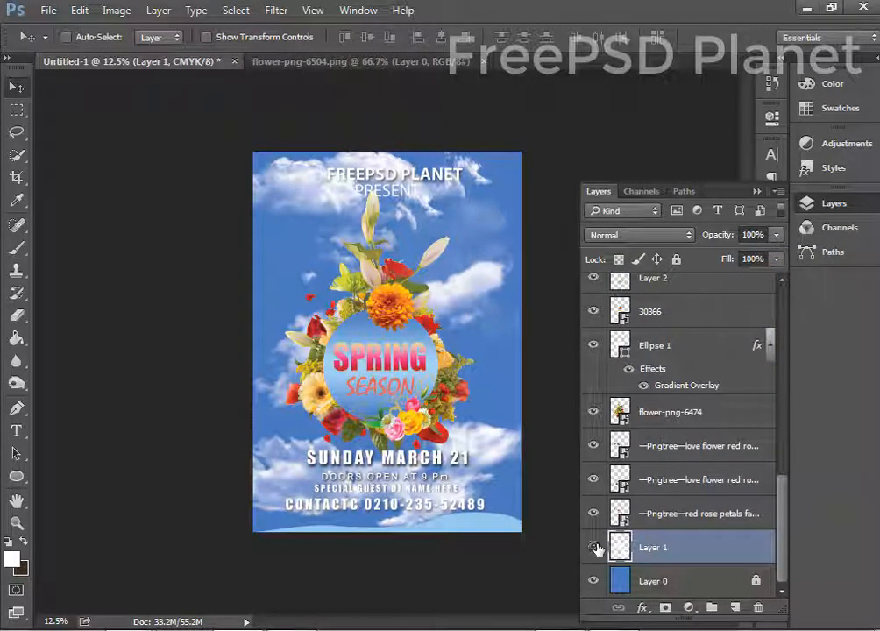
left_click(593, 546)
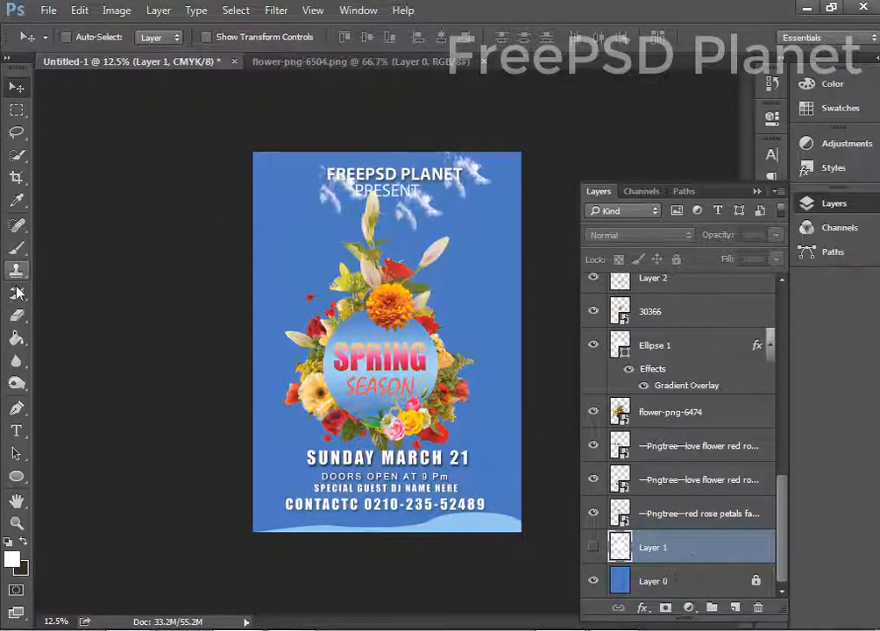
Set the Brush to the 1453 cloud tip at 74% opacity and dismiss the hidden-layer warning.
left_click(16, 247)
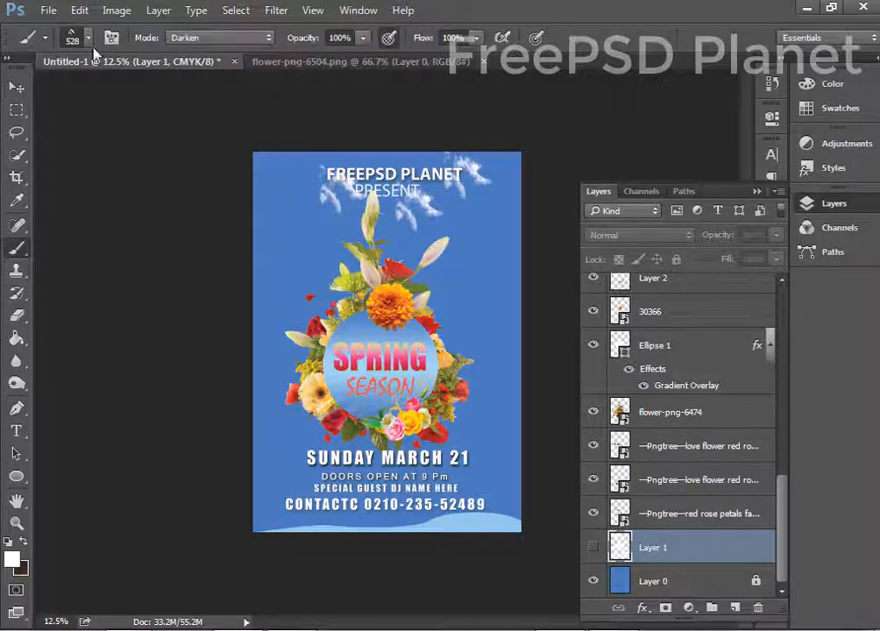
left_click(322, 61)
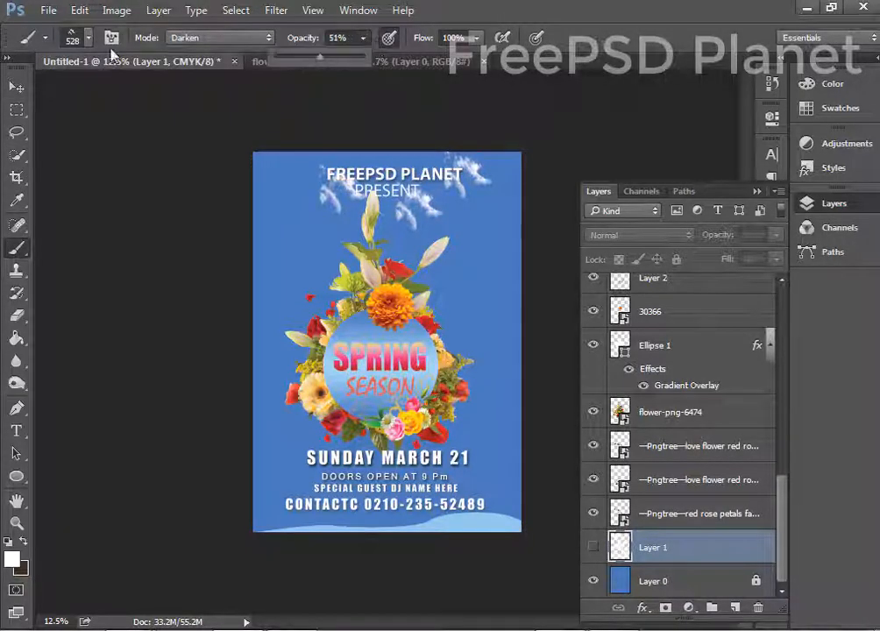
left_click(88, 39)
left_click(362, 39)
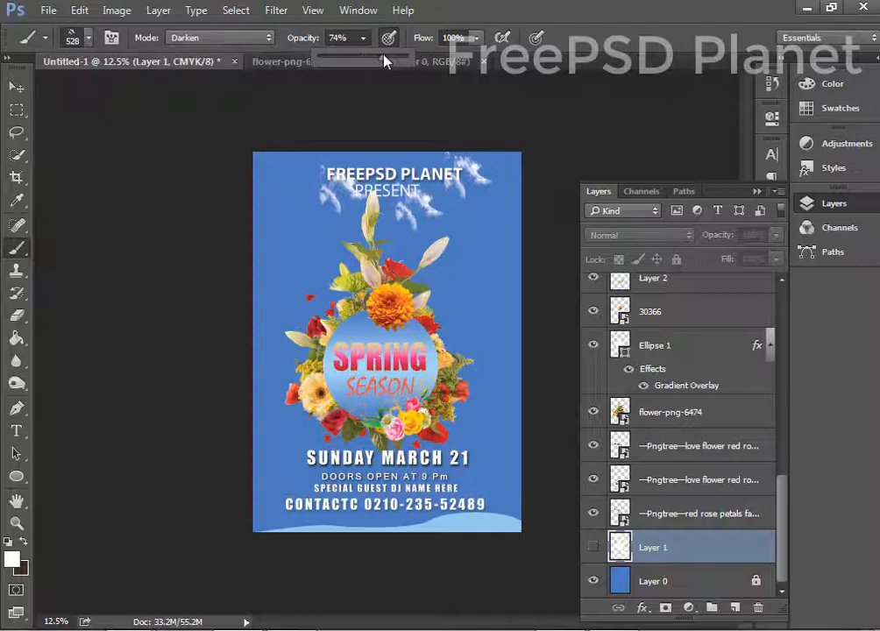
left_click(88, 38)
left_click(64, 207)
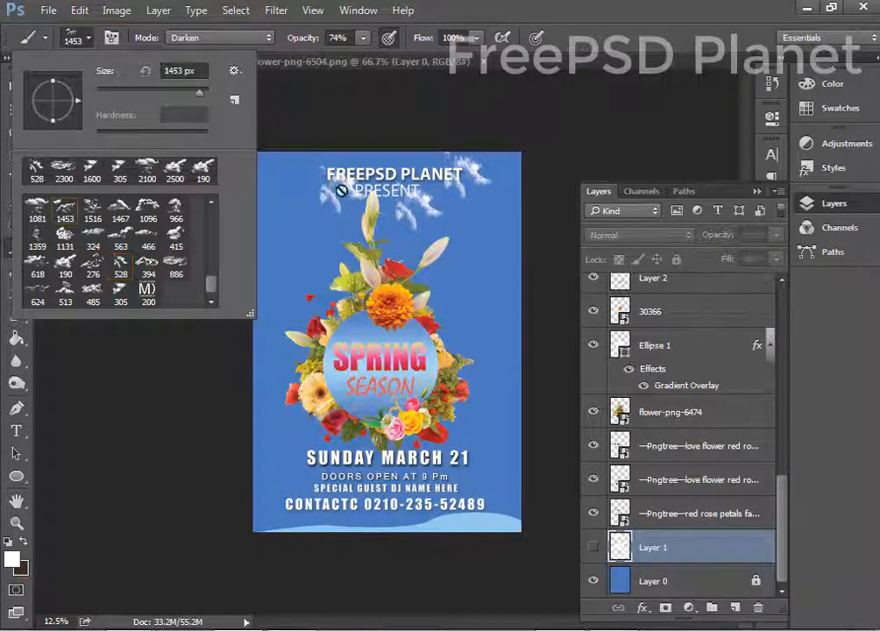
left_click(412, 234)
left_click(402, 250)
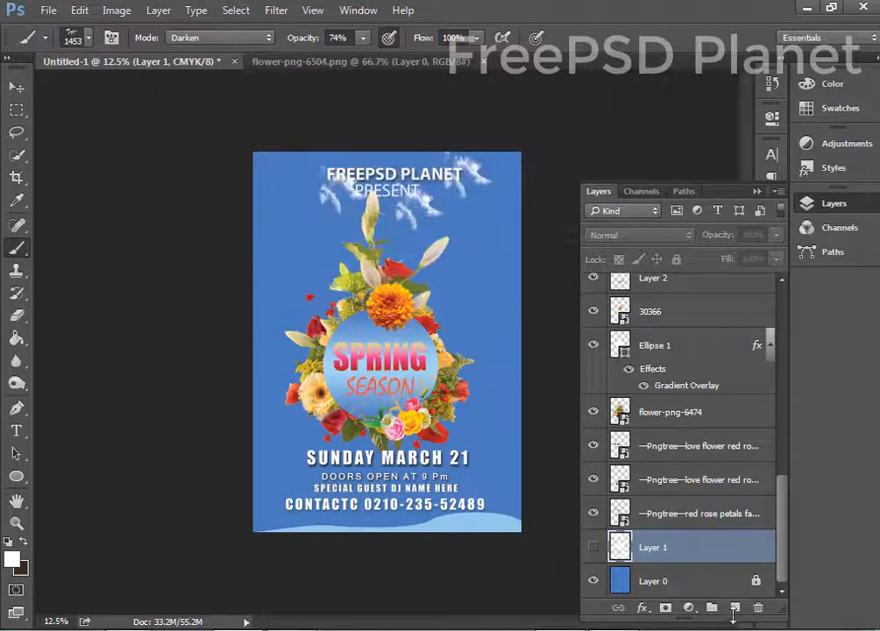
Add a new empty layer and choose the 415 cloud brush enlarged to 1600.
key("ctrl+shift+alt+n")
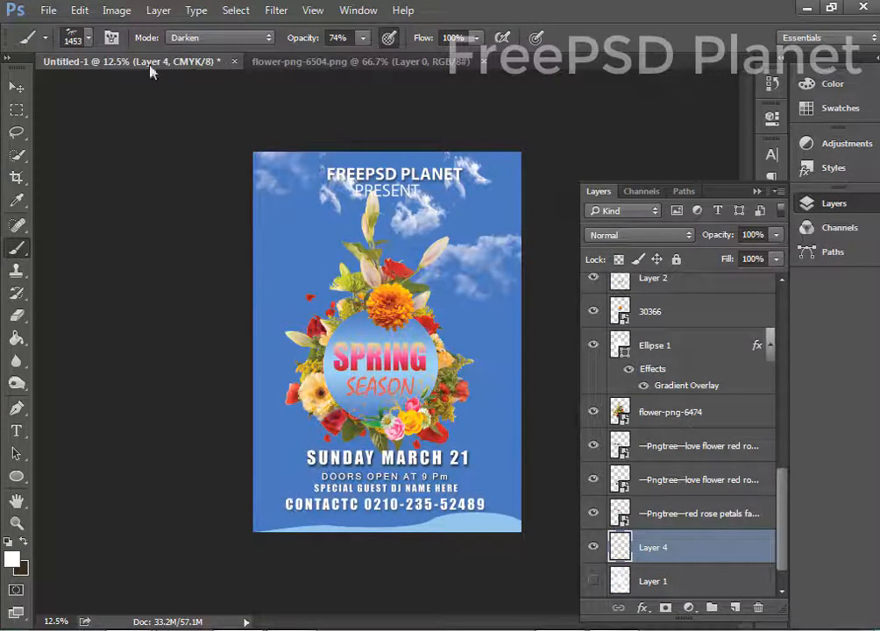
left_click(77, 41)
double_click(171, 239)
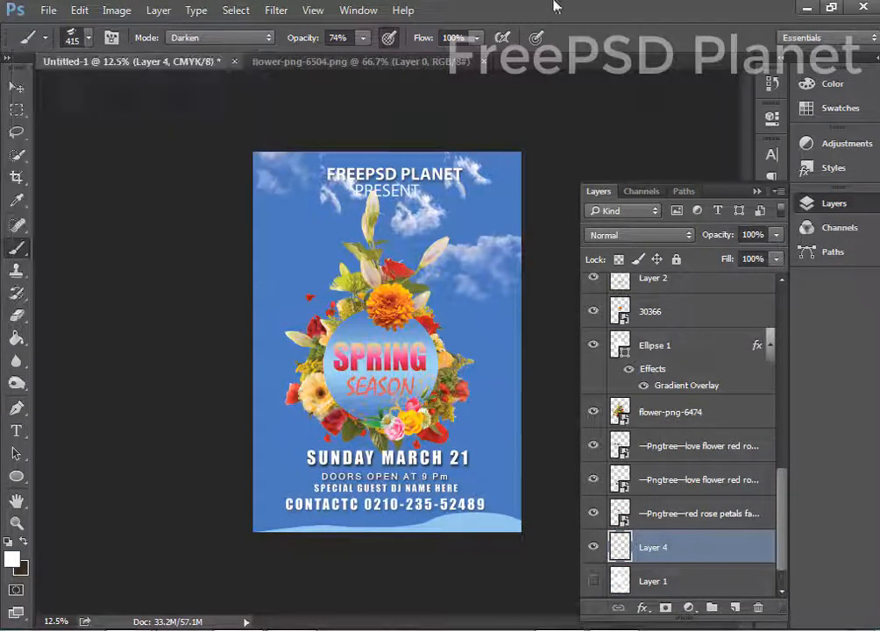
key("bracketright")
key("bracketright")
key("bracketright")
key("bracketright")
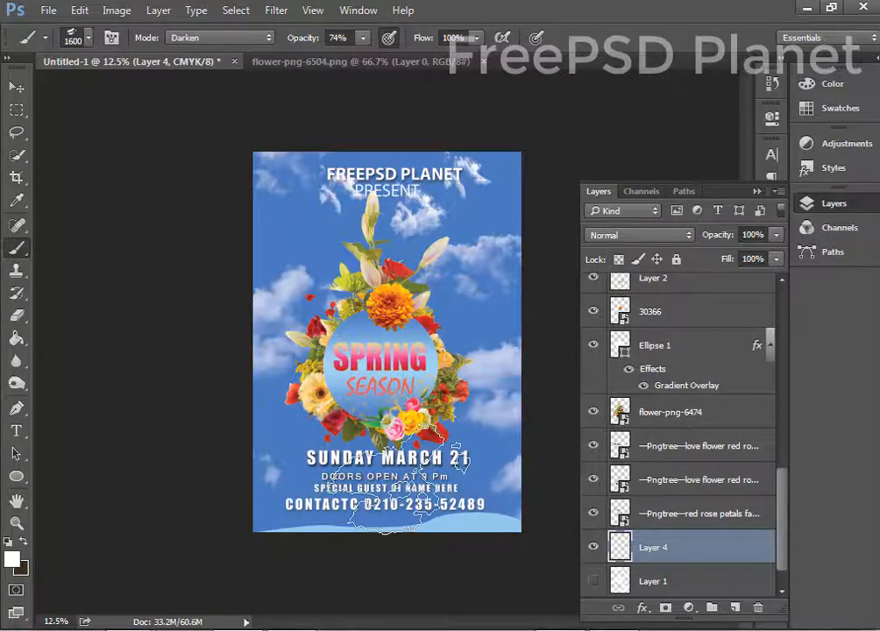
Stamp a faint cloud across the event text with the 324 cloud brush at 2500.
left_click(77, 38)
double_click(91, 237)
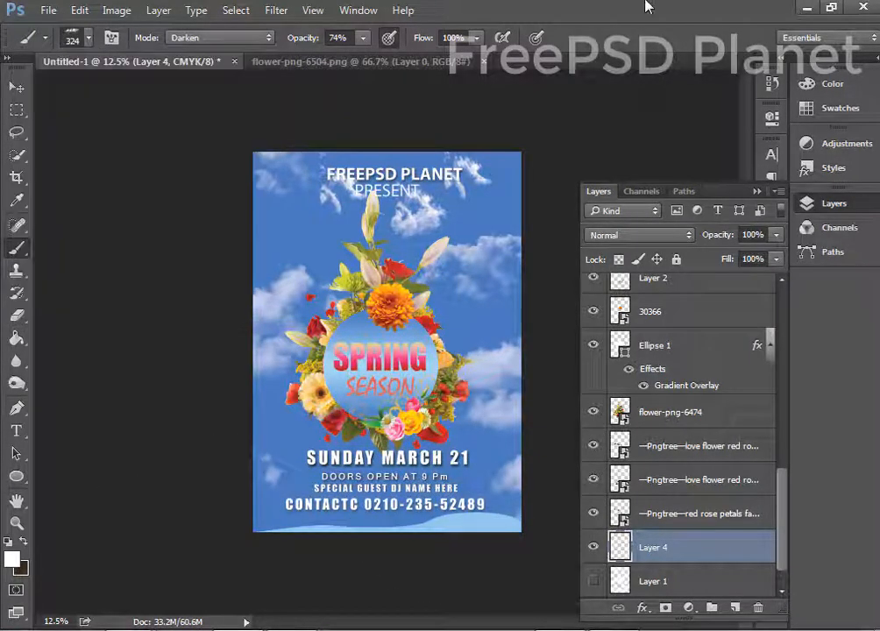
left_click(362, 37)
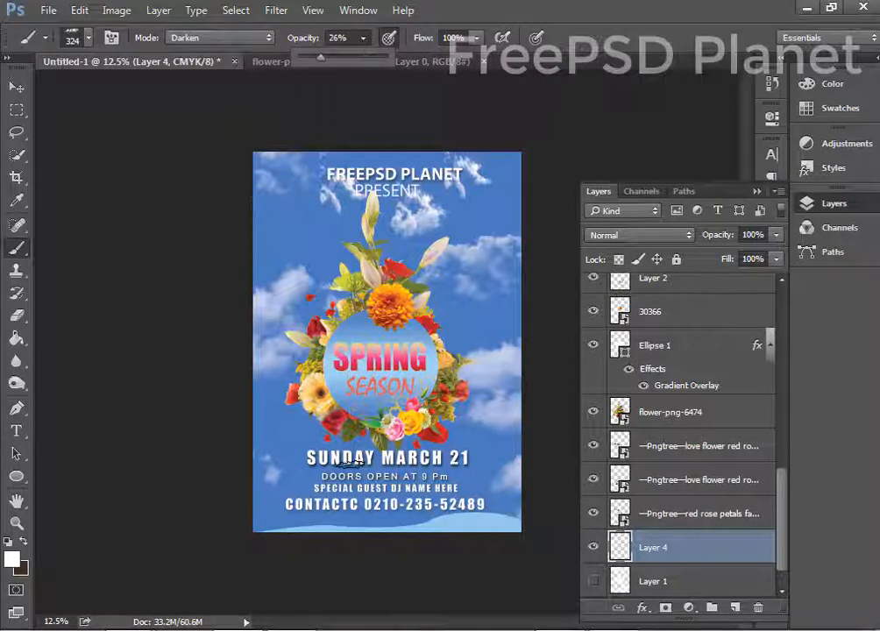
key("bracketright")
key("bracketright")
key("bracketright")
key("bracketright")
key("bracketright")
key("bracketright")
key("bracketright")
key("bracketright")
key("bracketright")
key("bracketright")
key("bracketright")
key("bracketright")
key("bracketright")
key("bracketright")
key("bracketright")
key("bracketright")
key("bracketright")
key("bracketright")
key("bracketright")
key("bracketright")
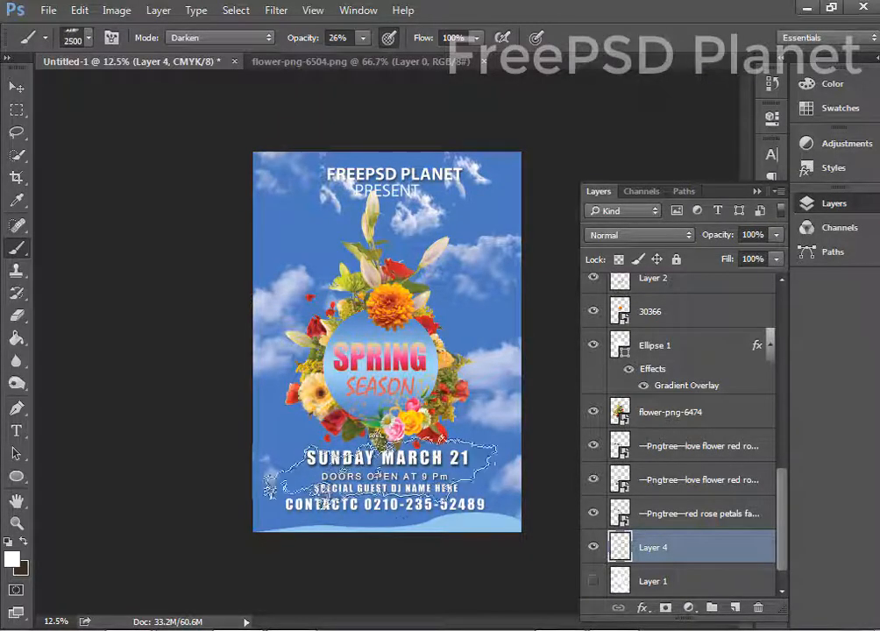
left_click(378, 473)
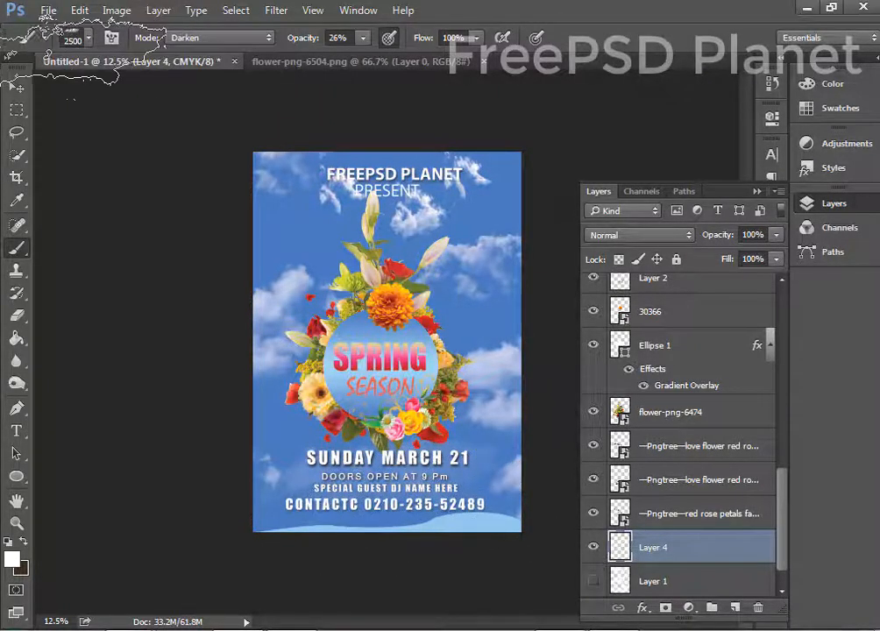
Stamp a faint cloud on the upper-left sky with the 1131 cloud brush at 2100.
left_click(15, 87)
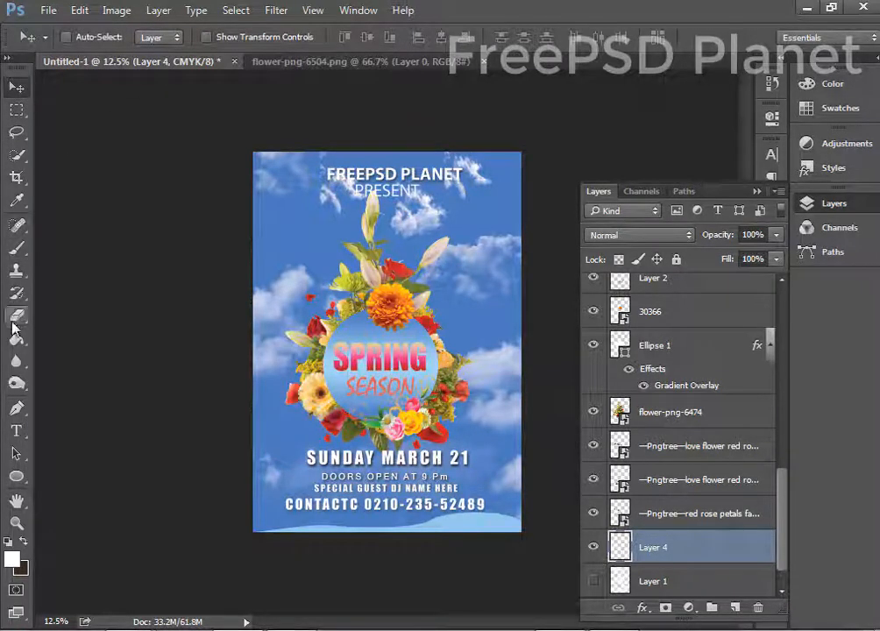
left_click(16, 247)
left_click(83, 42)
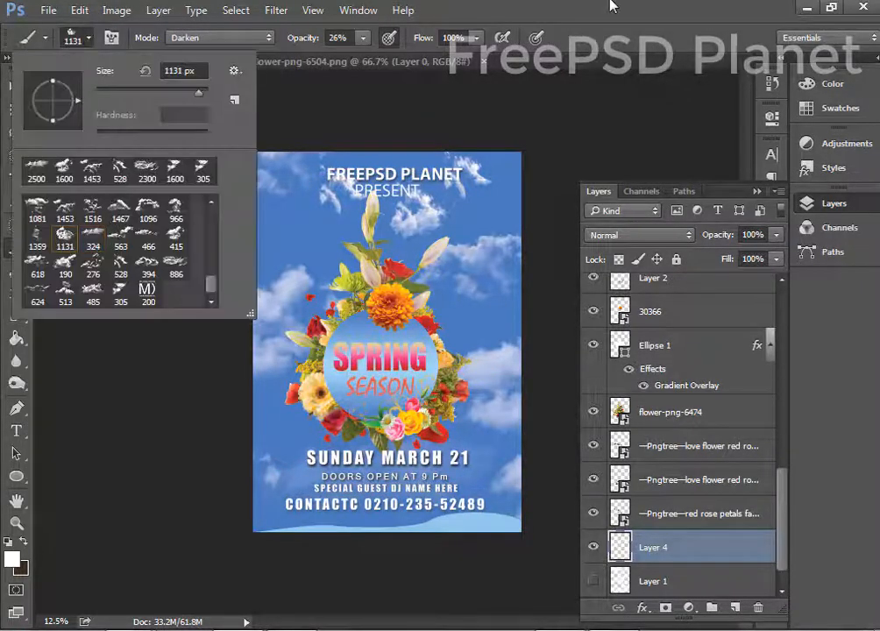
key("Return")
key("bracketright")
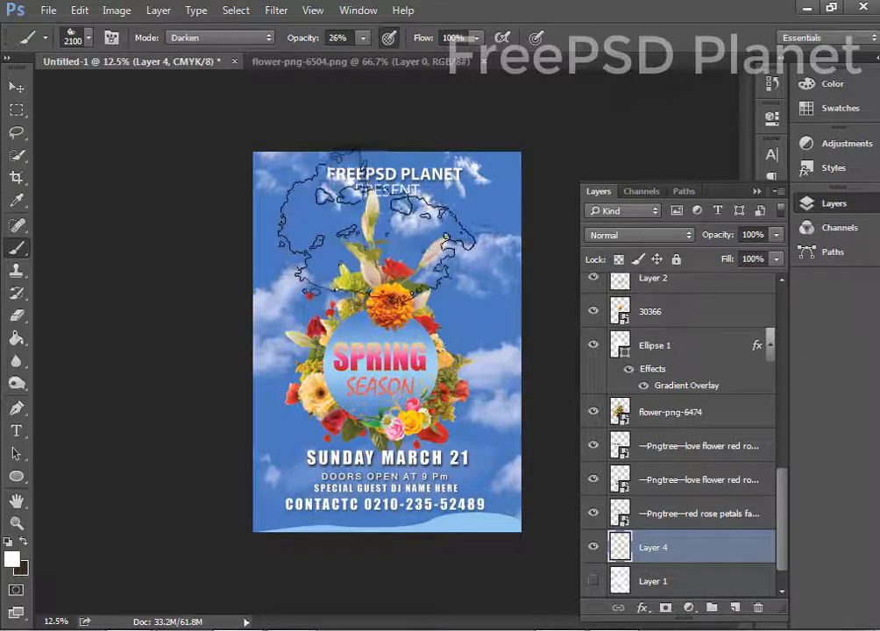
key("bracketright")
left_click(289, 188)
left_click(17, 88)
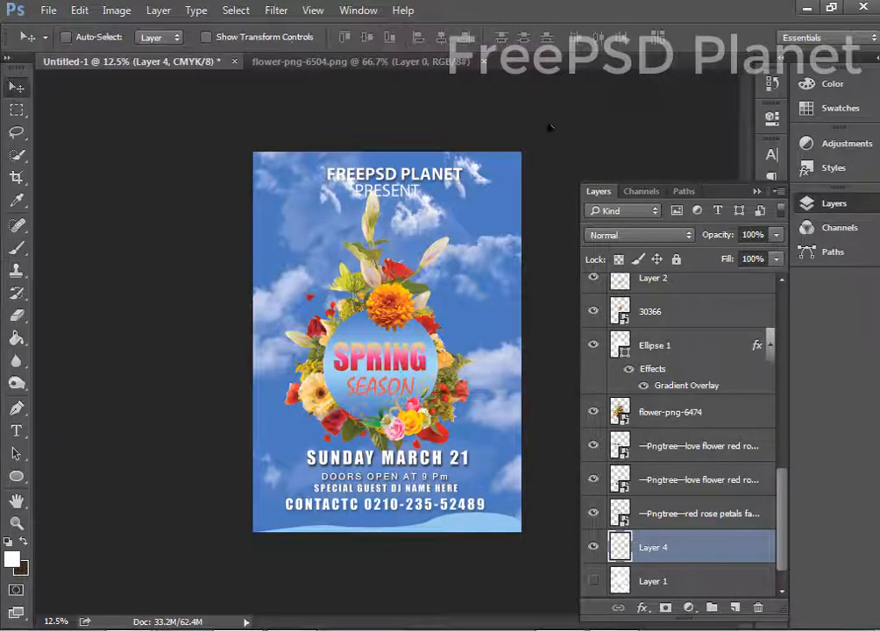
Nudge the FREEPSD PLANET heading into place and select the PRESENT text layer.
left_click_drag(369, 174, 363, 175)
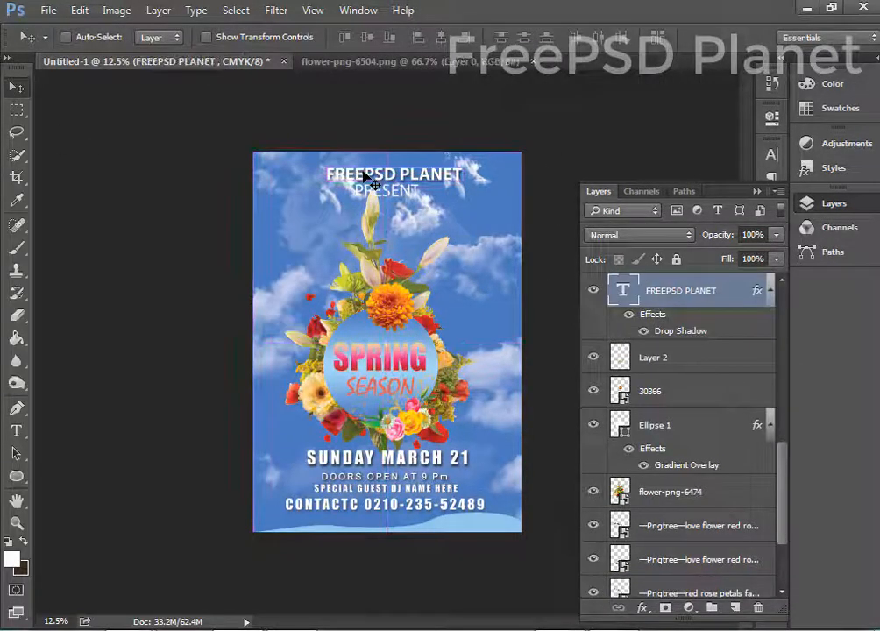
left_click(387, 191, "ctrl")
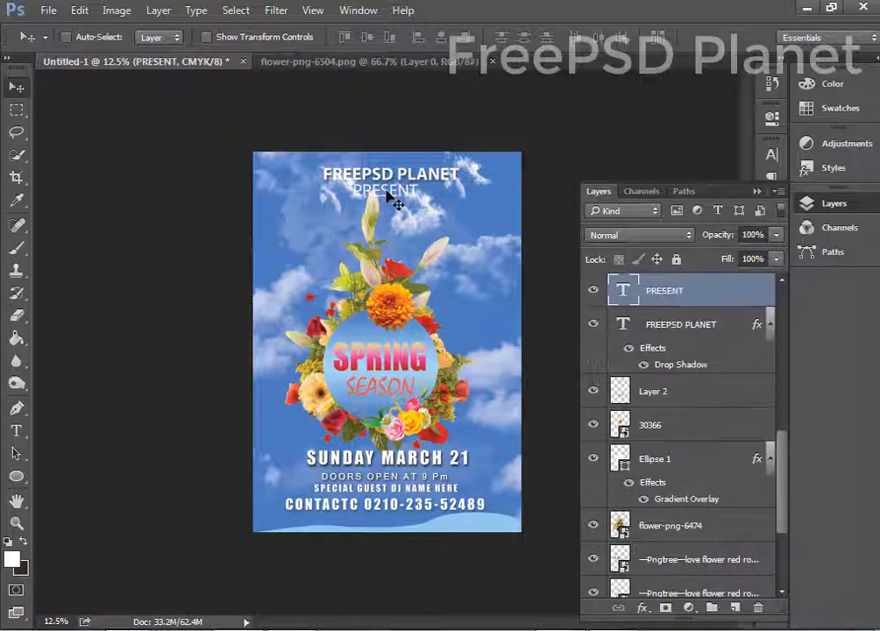
key("ctrl+plus")
key("ctrl+plus")
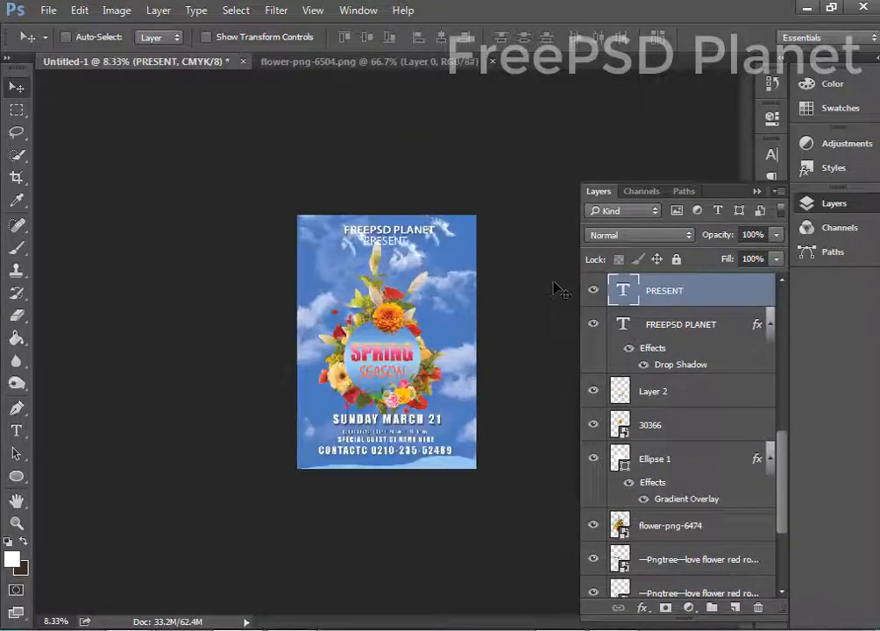
Duplicate the orange flower 30366 and shrink the copy to about 6.6% at the circle's left edge.
left_click(418, 309, "ctrl")
left_click_drag(392, 309, 321, 384)
key("ctrl+t")
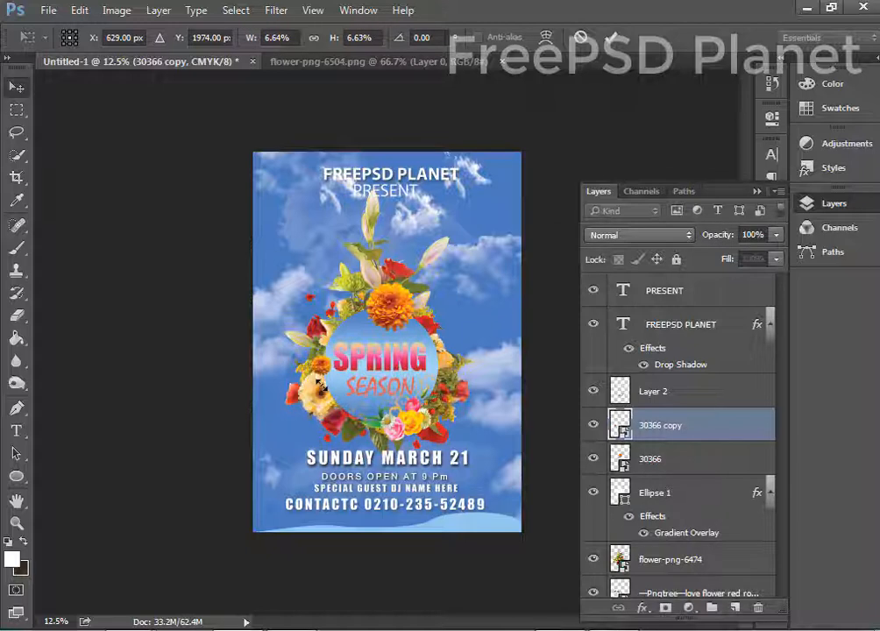
key("Return")
key("ctrl+plus")
key("ctrl+plus")
key("ctrl+plus")
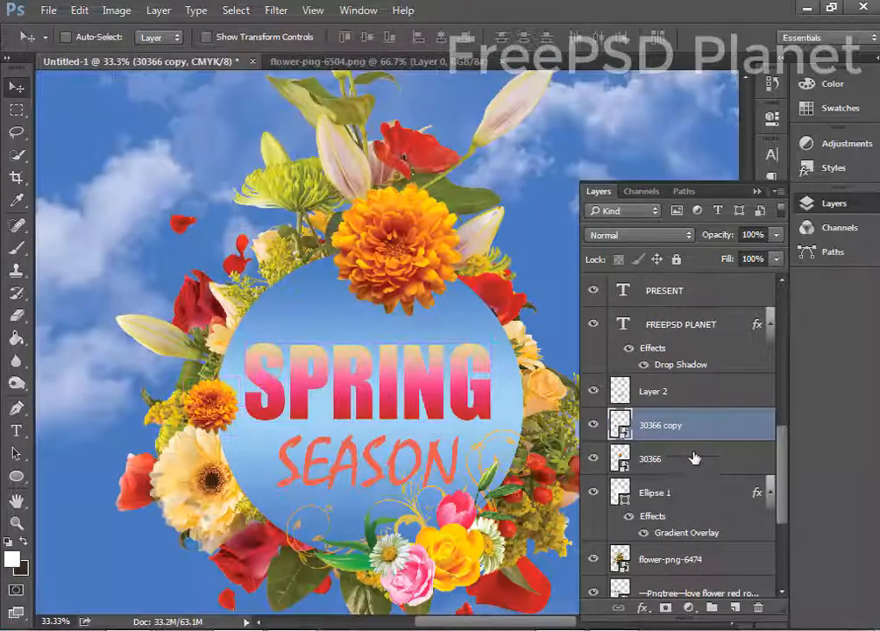
Add a new empty layer and choose the 528 cloud brush.
key("ctrl+shift+alt+n")
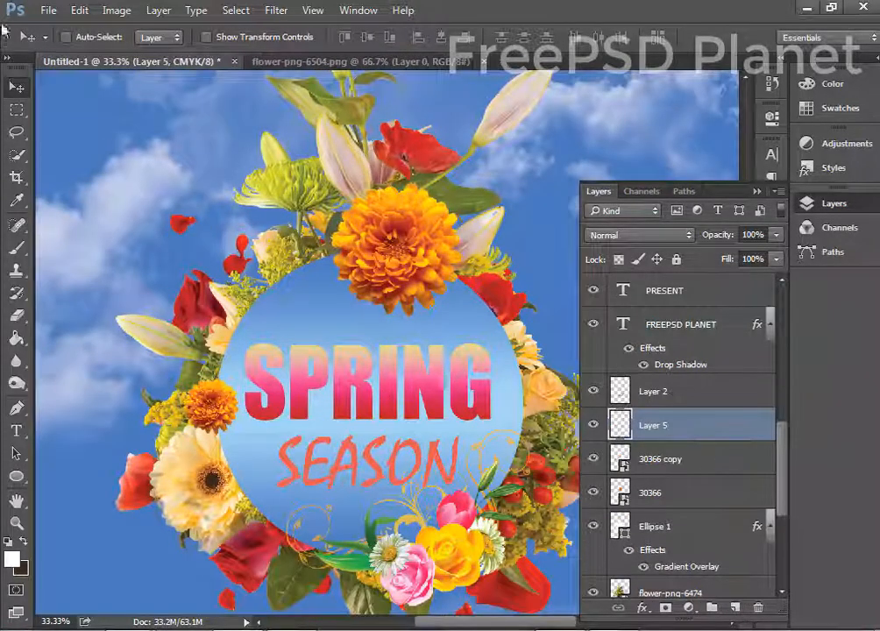
left_click(16, 249)
left_click(89, 39)
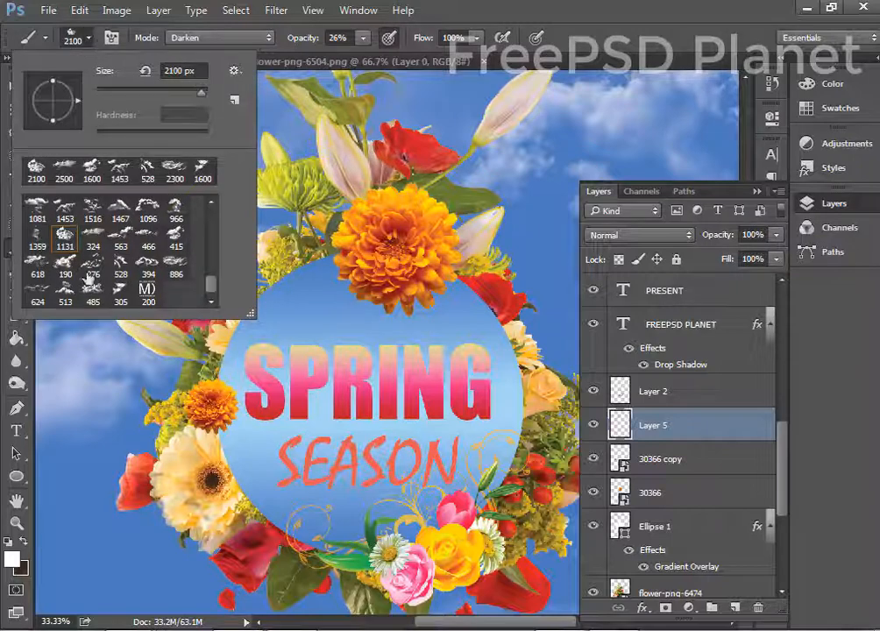
mouse_move(219, 287)
left_mouse_down()
mouse_move(206, 256)
mouse_move(208, 294)
left_mouse_up()
left_click(149, 233)
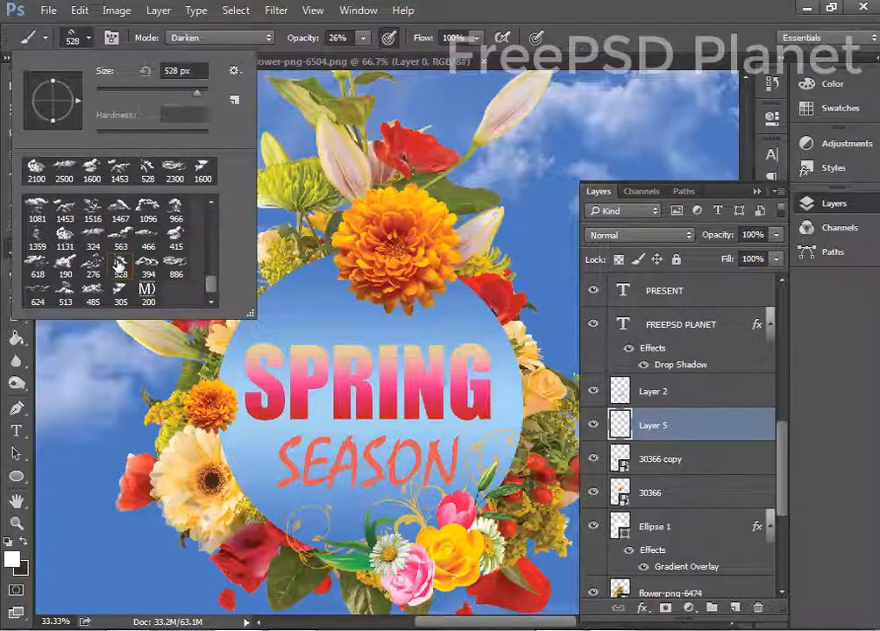
double_click(119, 265)
Stamp a white cloud over the circle's upper right at 81% brush opacity.
left_click(494, 332)
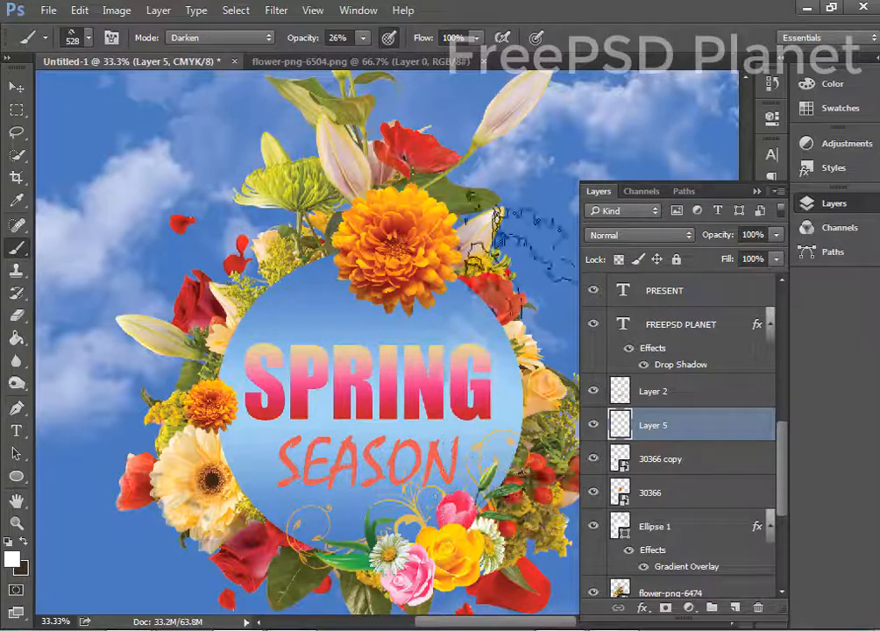
key("ctrl+z")
left_click(363, 40)
left_click_drag(366, 62, 413, 61)
left_click(520, 5)
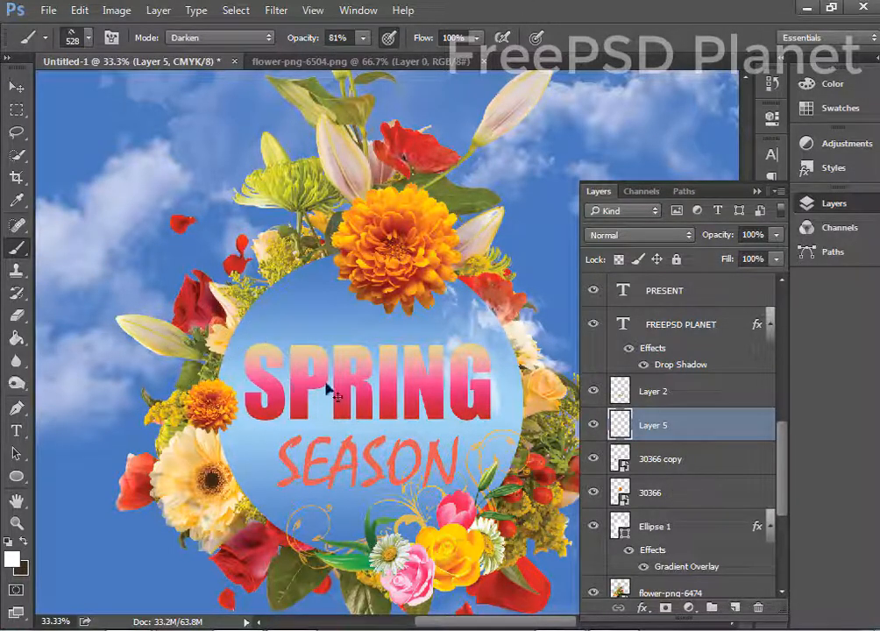
Select the SPRING text layer with the Move tool.
left_click(16, 86)
left_click(334, 373, "ctrl")
scroll(693, 421, "up", 3)
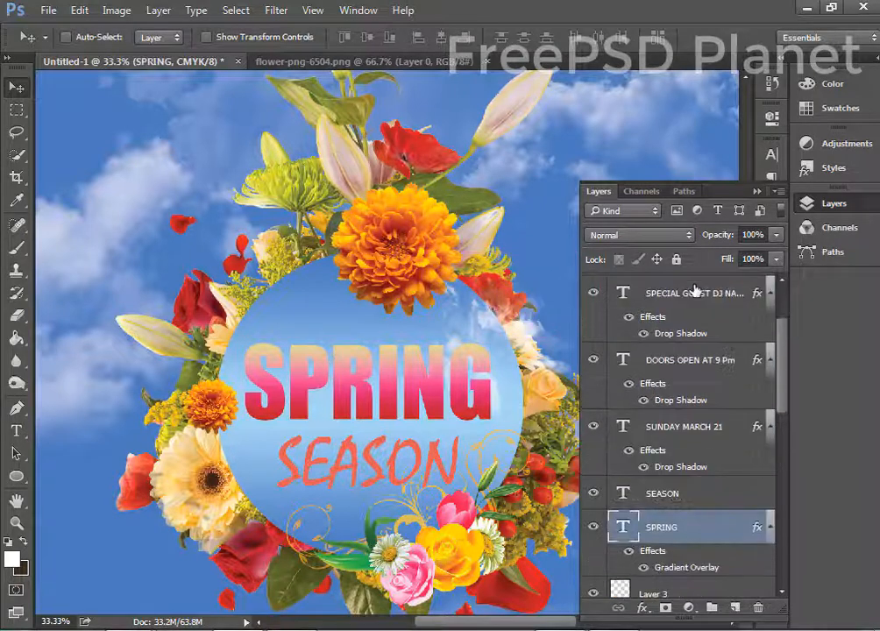
Hide Layer 5 and add a new empty layer above the SPRING text.
scroll(706, 441, "down", 1)
left_click(501, 331, "ctrl")
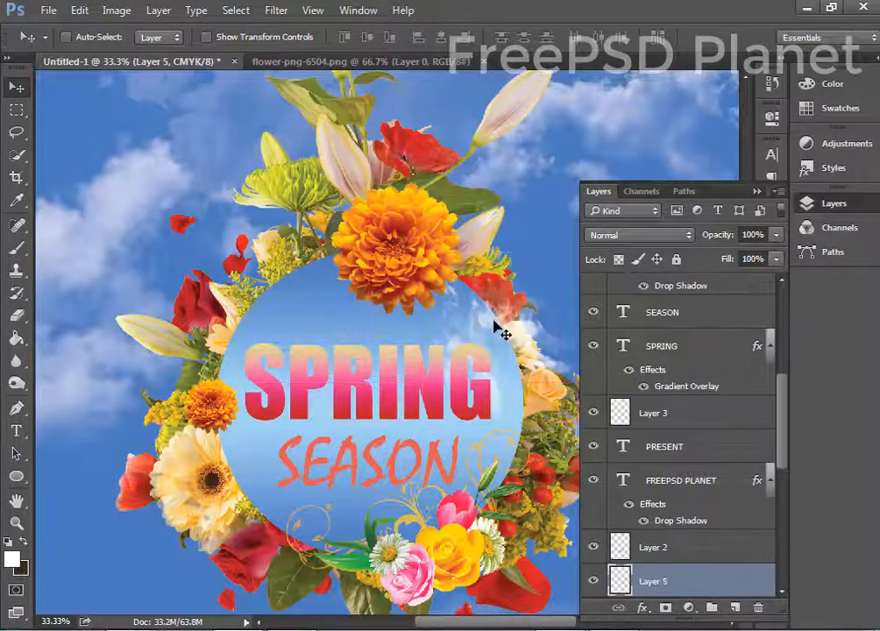
left_click(594, 581)
left_click(471, 368, "ctrl")
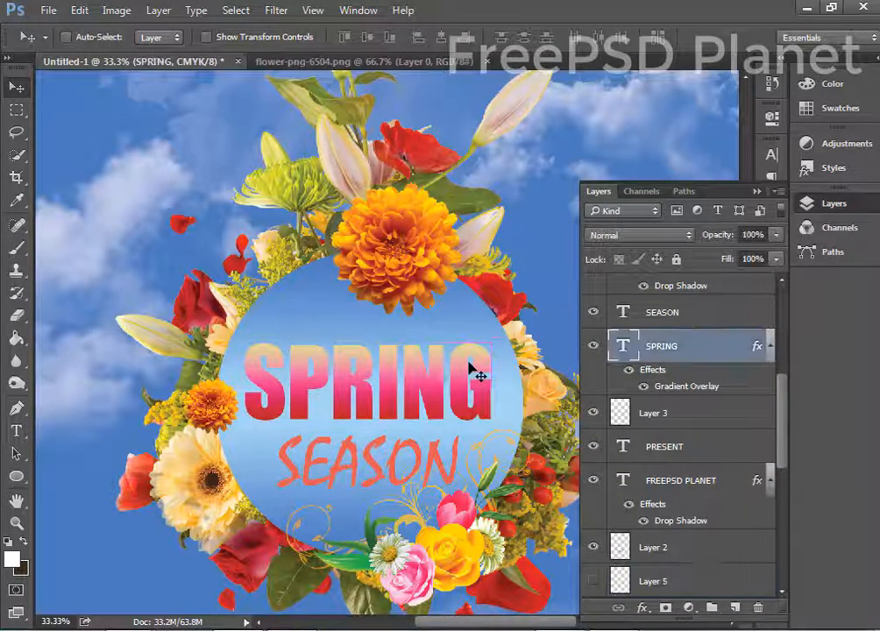
left_click(732, 606)
Stamp white clouds over the circle's upper right and top with the 513 and 886 brushes at 100% opacity.
left_click(17, 249)
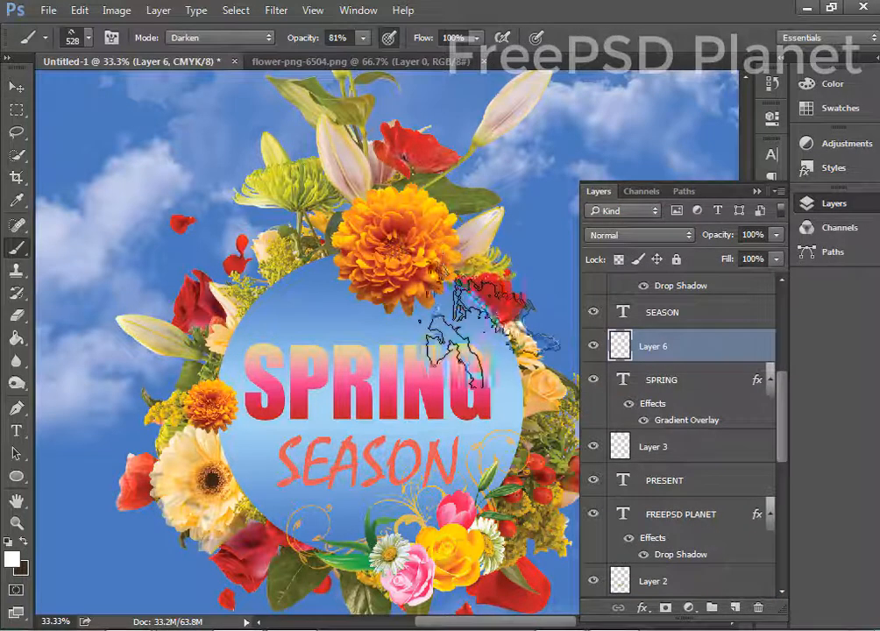
left_click(500, 318)
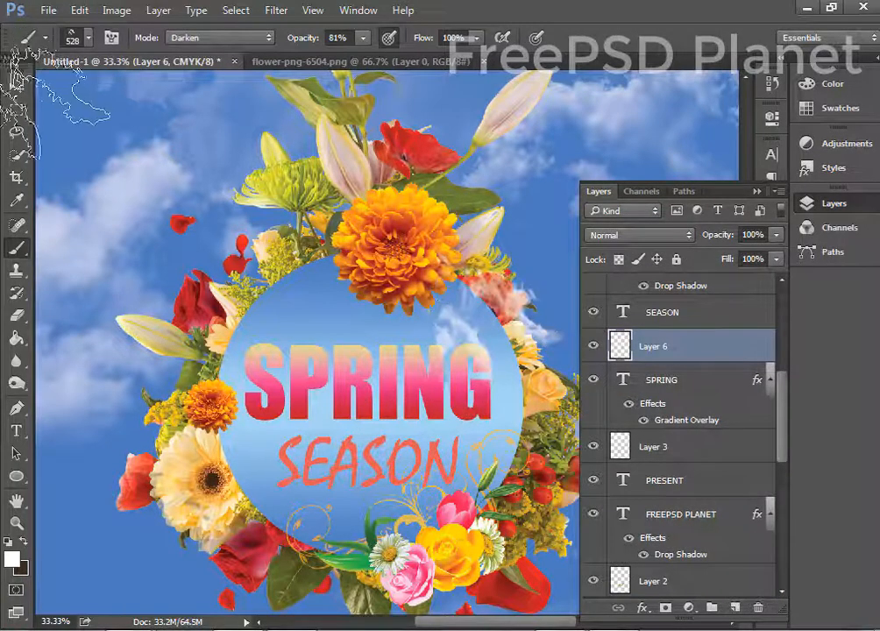
left_click(88, 38)
double_click(65, 296)
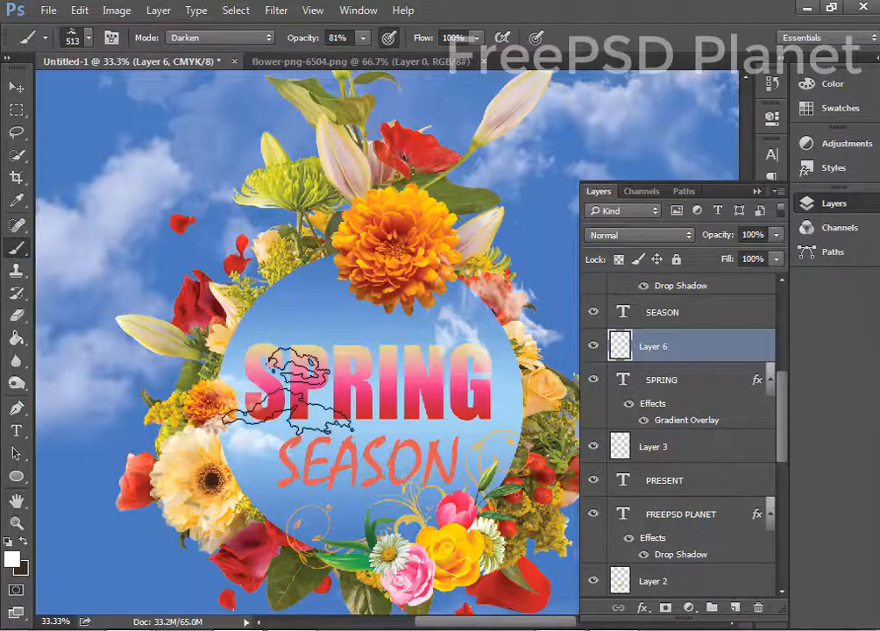
left_click_drag(363, 37, 500, 6)
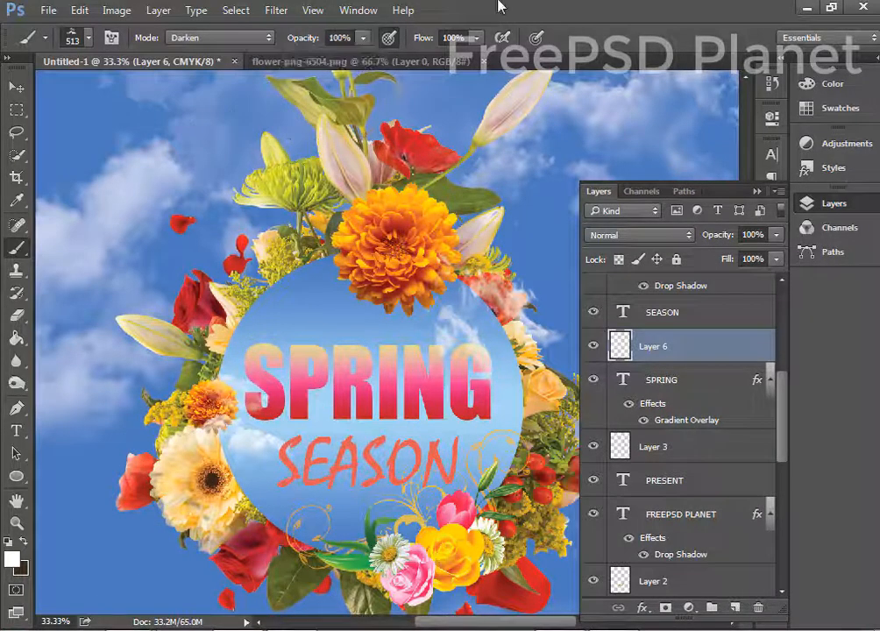
left_click(82, 40)
double_click(170, 261)
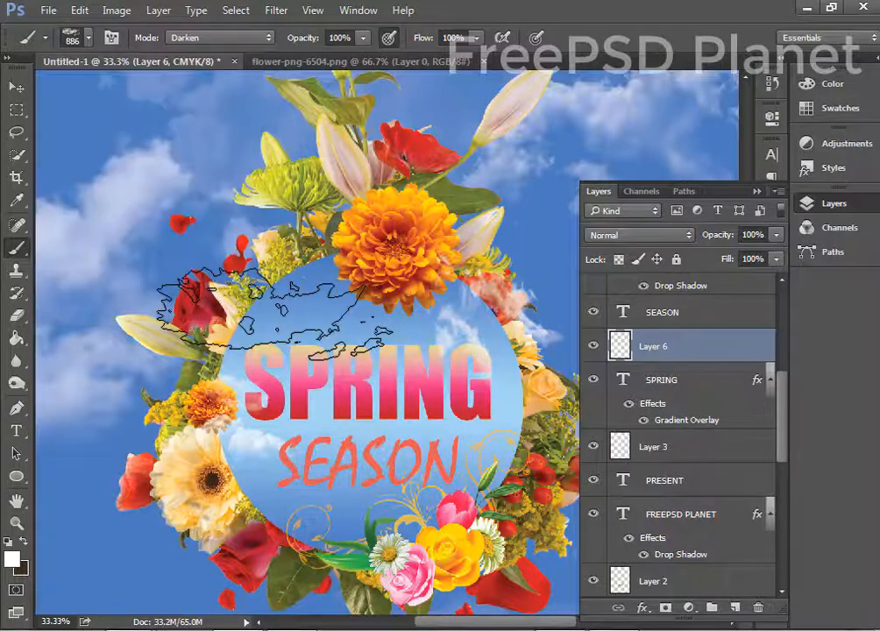
left_click(307, 316)
Choose the 1359 cloud brush and shrink it to 700 px.
key("ctrl+minus")
key("ctrl+minus")
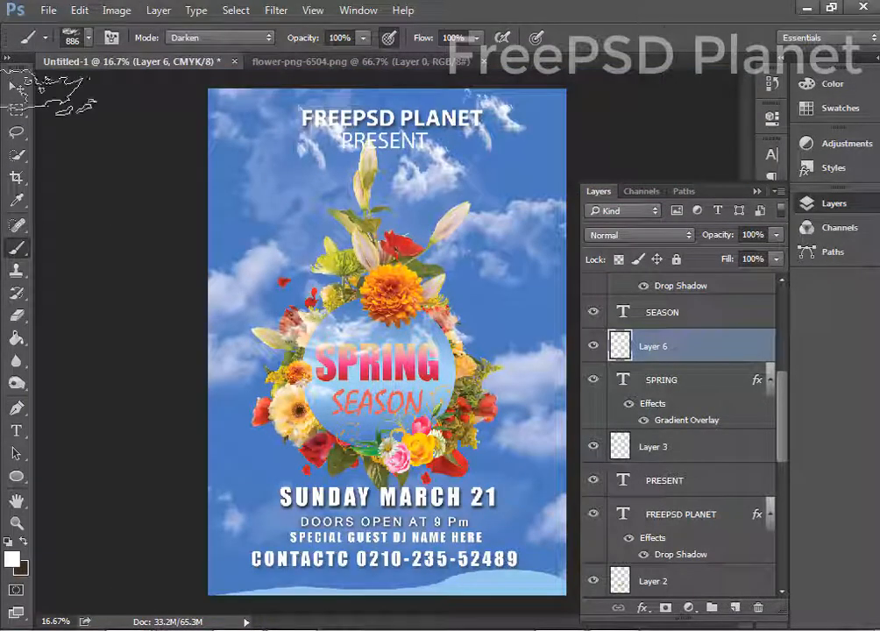
left_click(16, 88)
key("ctrl+plus")
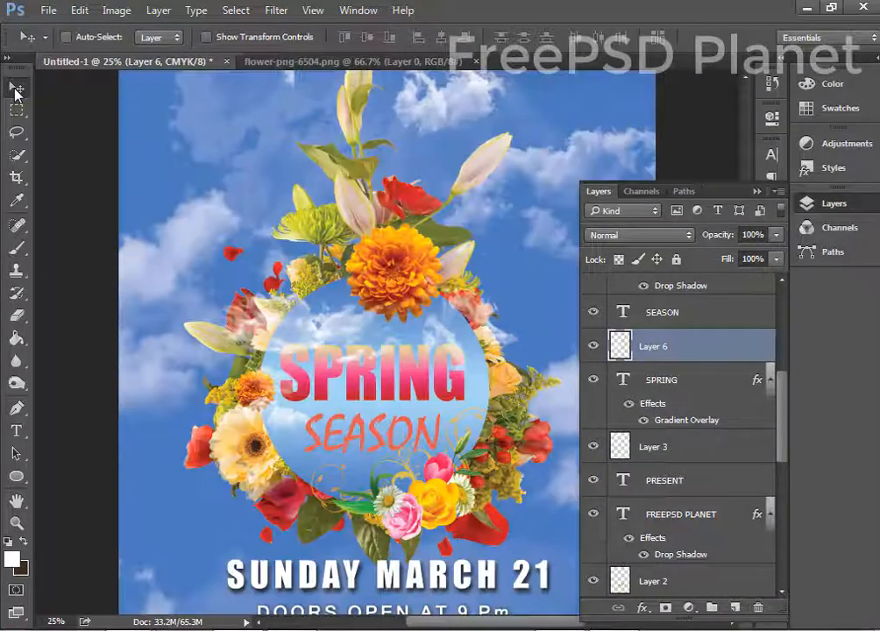
left_click(17, 246)
left_click(88, 36)
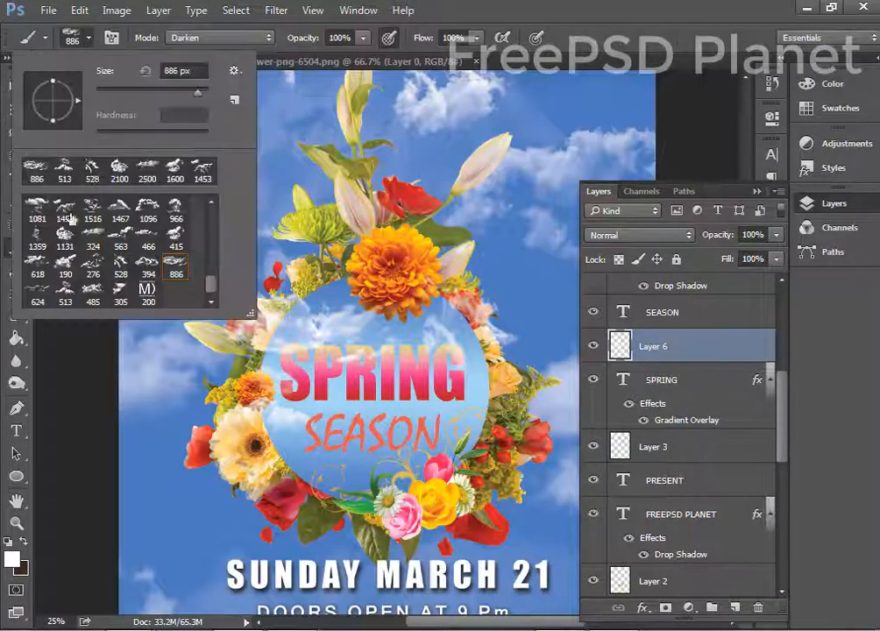
double_click(35, 241)
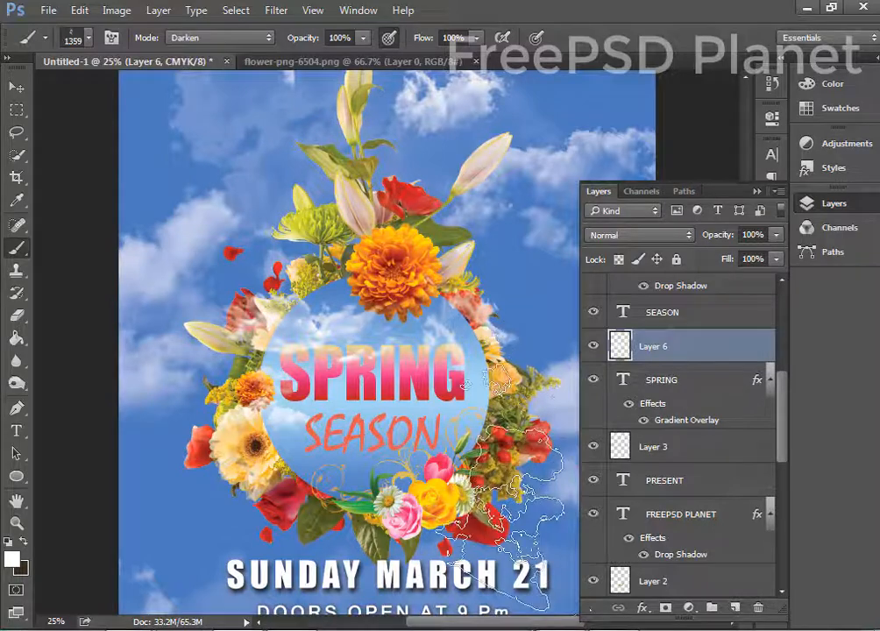
key("bracketleft")
key("bracketleft")
key("bracketleft")
key("bracketleft")
key("bracketleft")
key("bracketleft")
key("bracketleft")
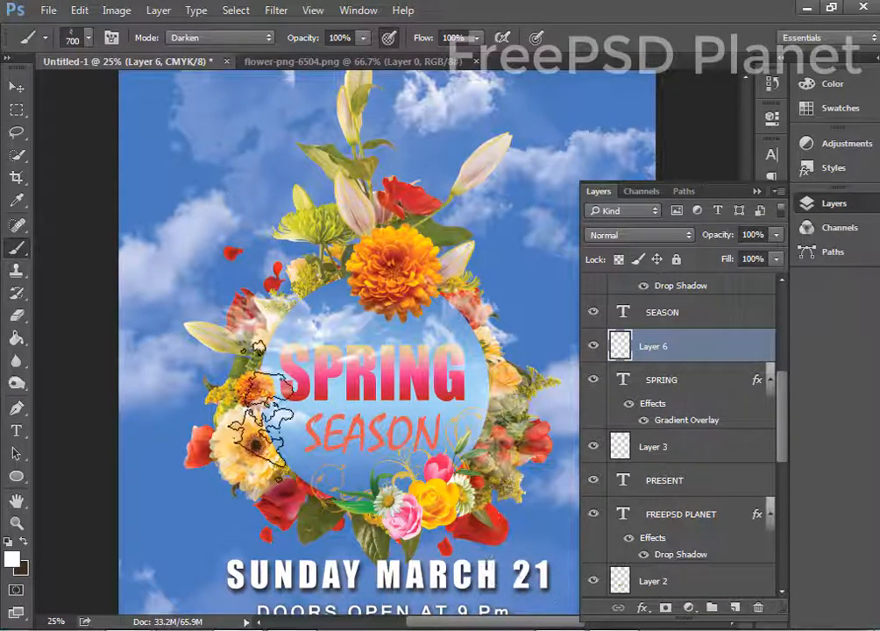
key("ctrl+minus")
key("ctrl+minus")
Select Layer 4 near the bottom of the layer stack.
left_click(18, 88)
scroll(701, 474, "down", 6)
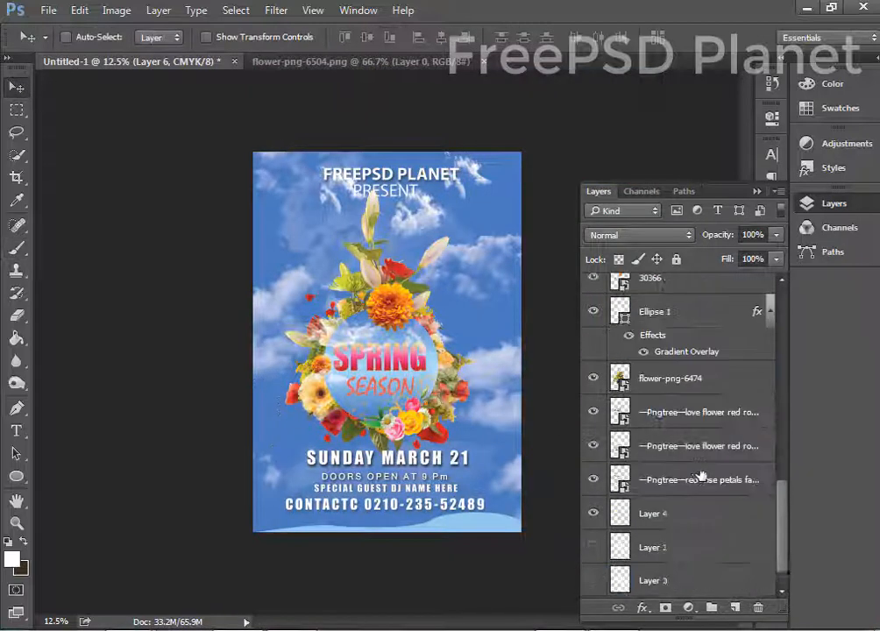
scroll(697, 341, "up", 4)
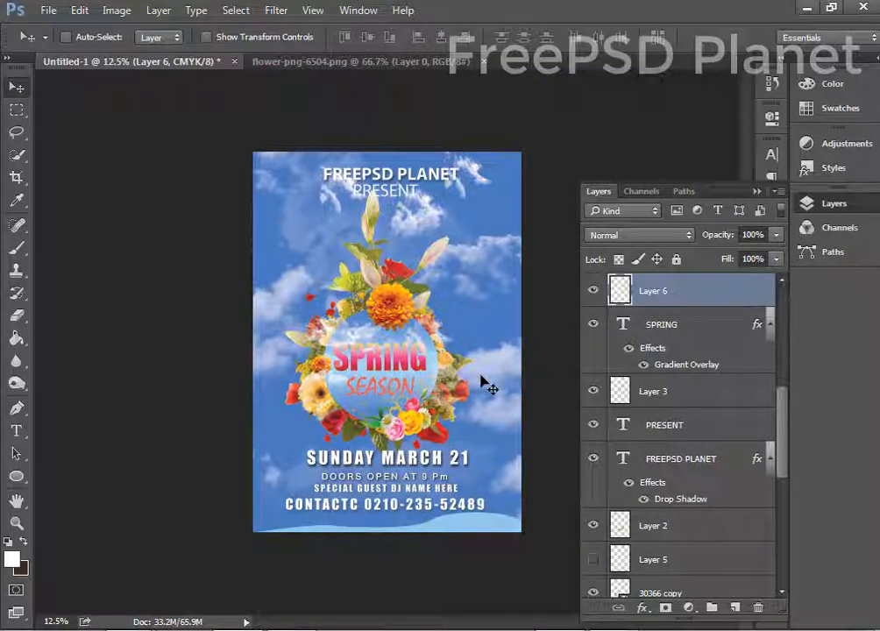
scroll(703, 316, "up", 2)
scroll(659, 508, "down", 6)
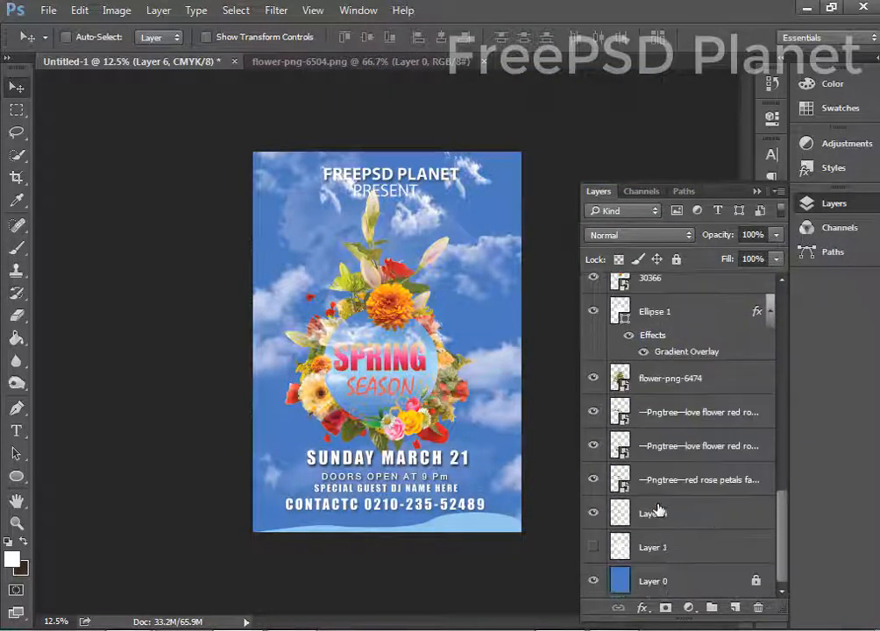
left_click(699, 523)
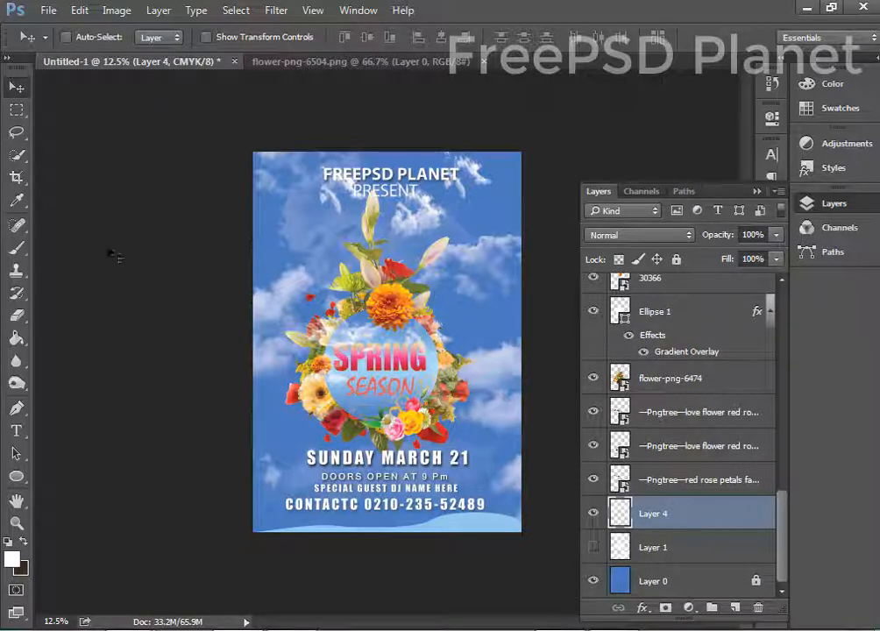
Set up the 45 px scatter brush enlarged to 2600 and dismiss the brush-too-big error.
left_click(16, 247)
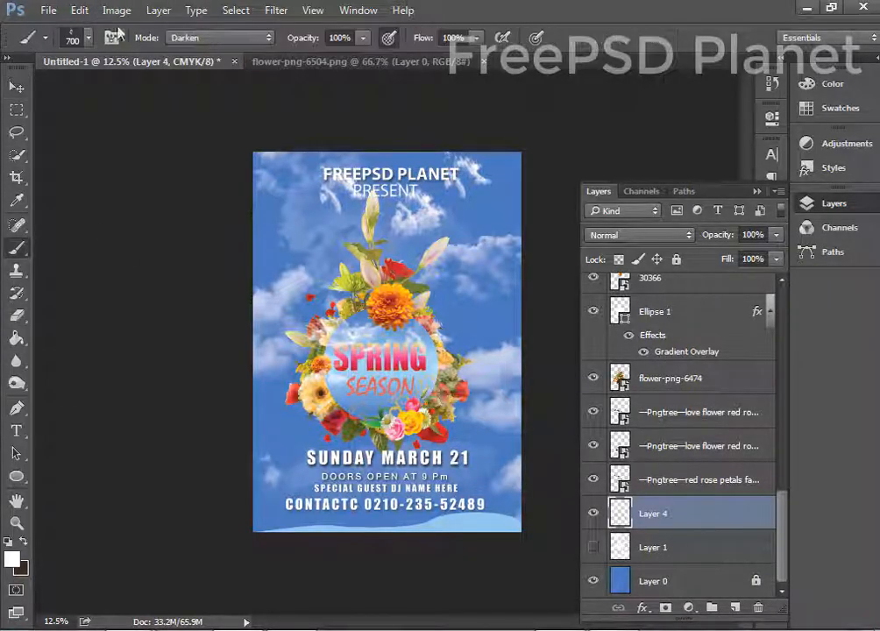
left_click(89, 39)
scroll(132, 226, "up", 10)
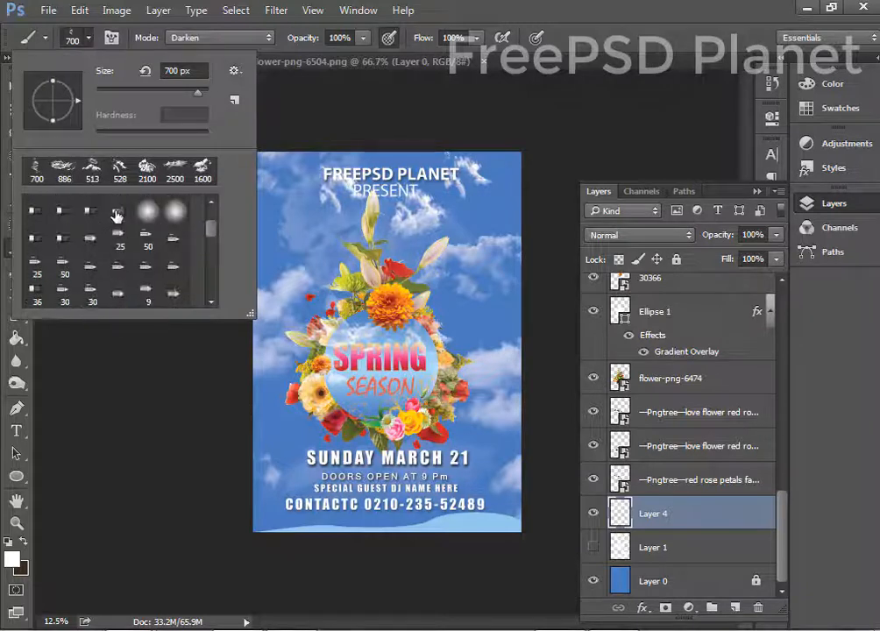
scroll(117, 235, "down", 3)
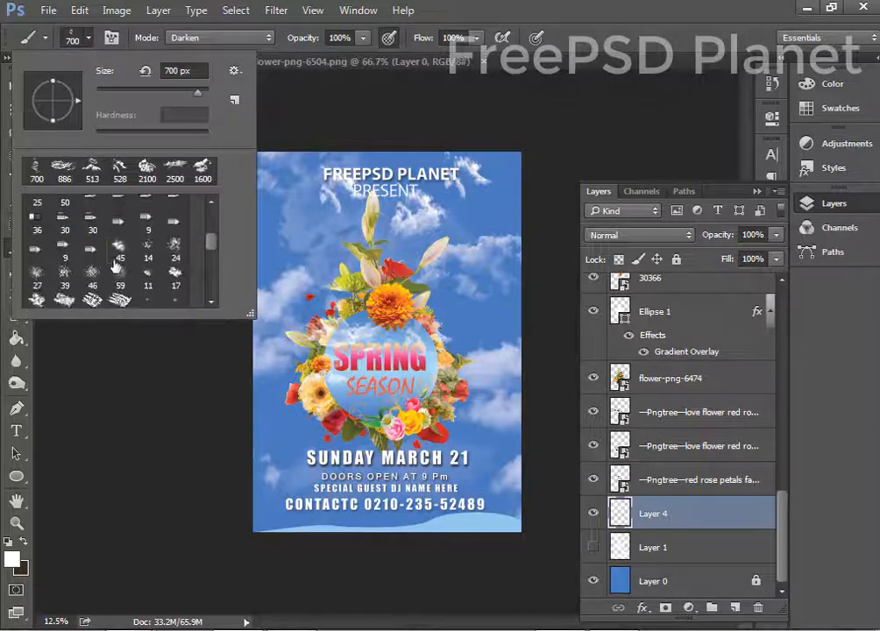
left_click(120, 251)
left_click(572, 4)
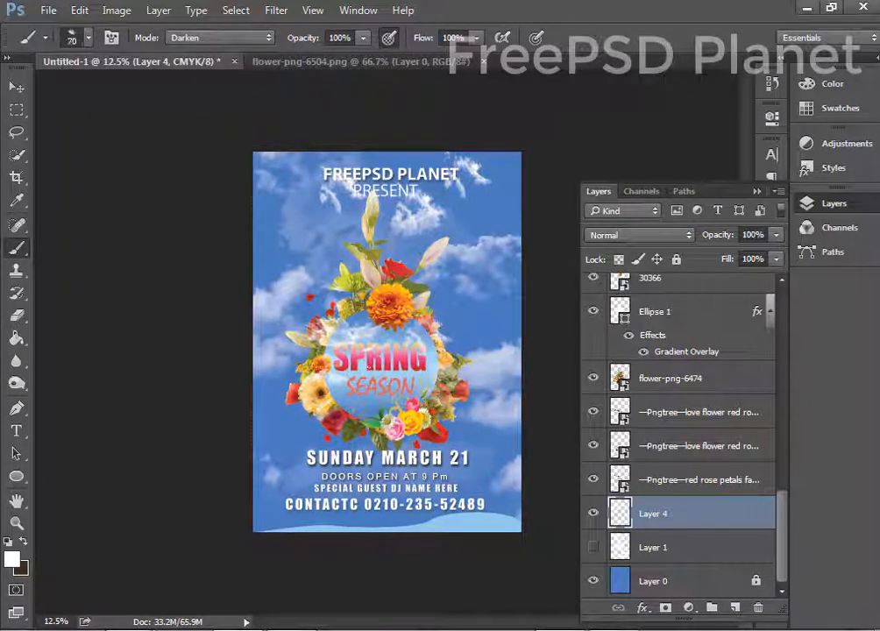
key("bracketright")
key("bracketright")
key("bracketright")
key("bracketright")
key("bracketright")
key("bracketright")
key("bracketright")
key("bracketright")
key("bracketright")
key("bracketright")
left_click(400, 267)
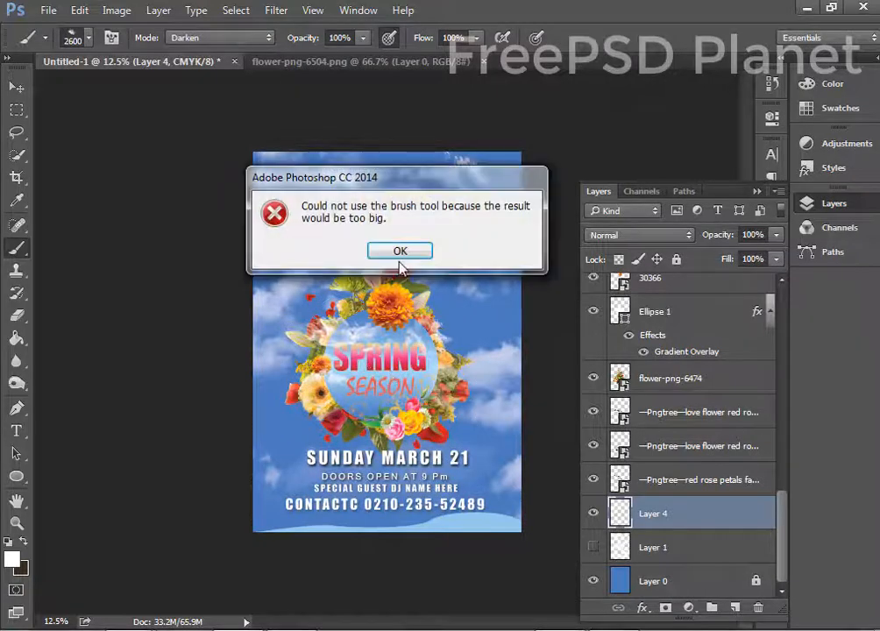
left_click(401, 253)
Add a new layer above Layer 4 and shrink the brush to 300 px after another error.
key("ctrl+shift+alt+n")
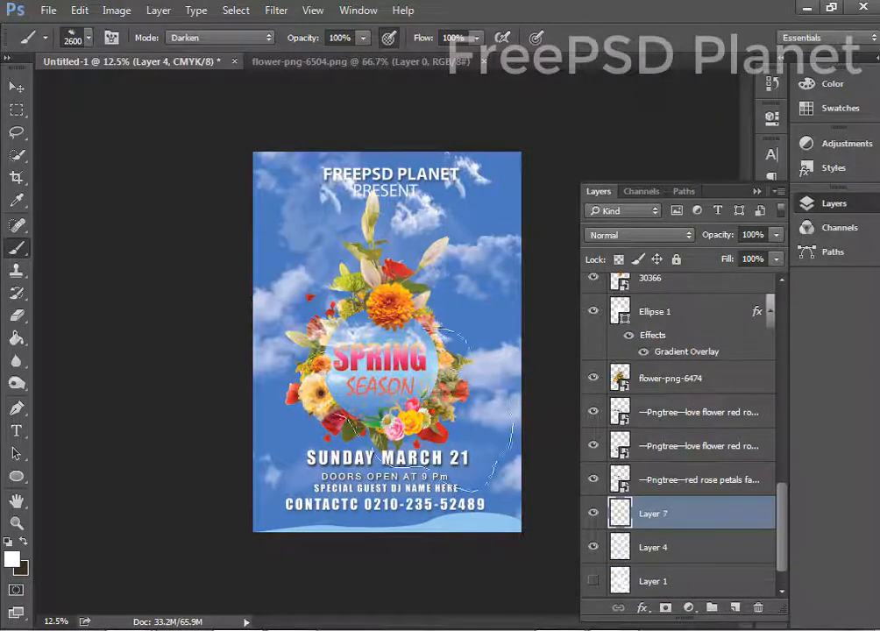
left_click(395, 257)
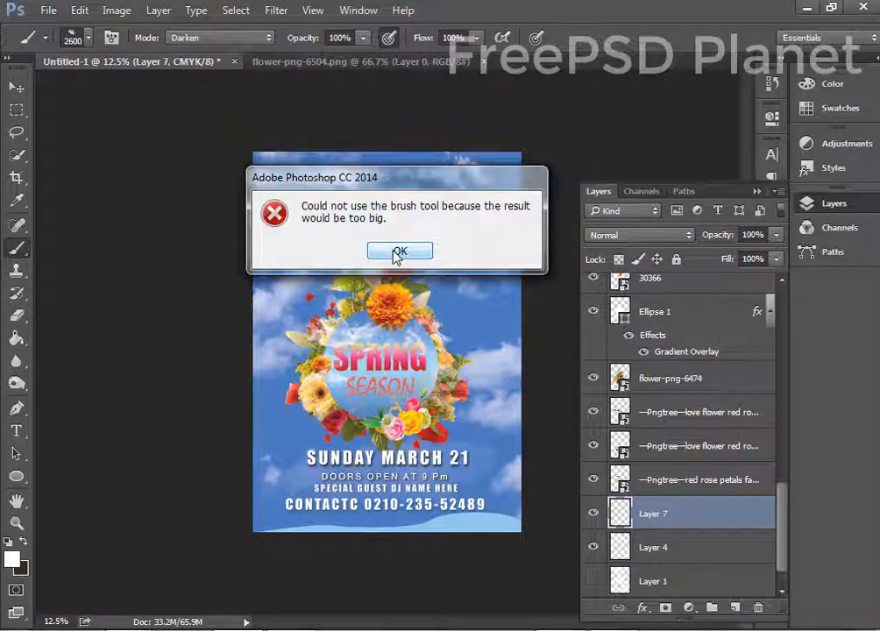
left_click(399, 253)
key("bracketleft")
key("bracketleft")
key("bracketleft")
key("bracketleft")
key("bracketleft")
key("bracketleft")
key("bracketleft")
key("bracketleft")
key("bracketleft")
key("bracketleft")
key("bracketleft")
key("bracketleft")
key("bracketleft")
key("bracketleft")
key("bracketleft")
key("bracketleft")
key("bracketleft")
key("bracketleft")
key("bracketleft")
key("bracketleft")
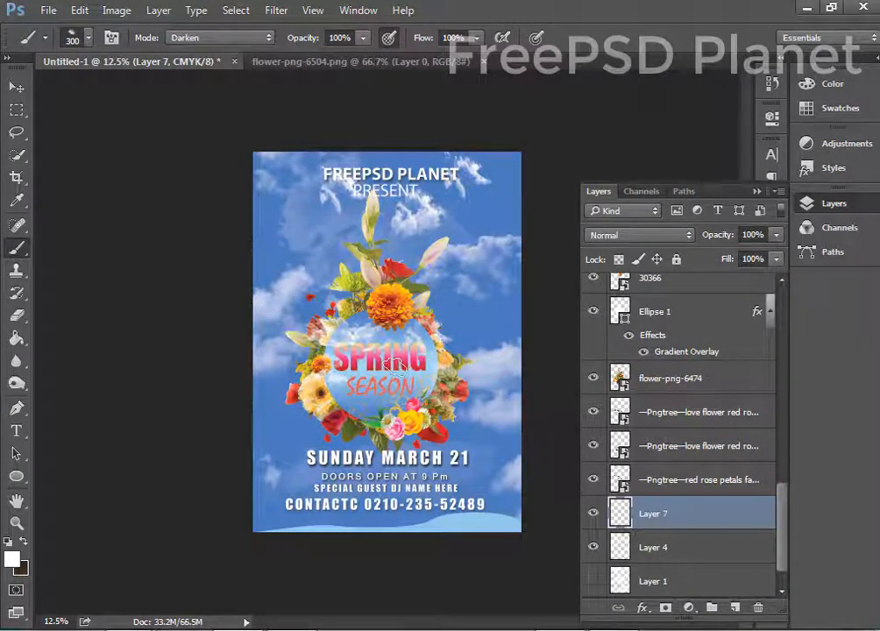
Enlarge Layer 7's contents with Free Transform to cover most of the poster.
key("ctrl+t")
left_click_drag(345, 263, 504, 211)
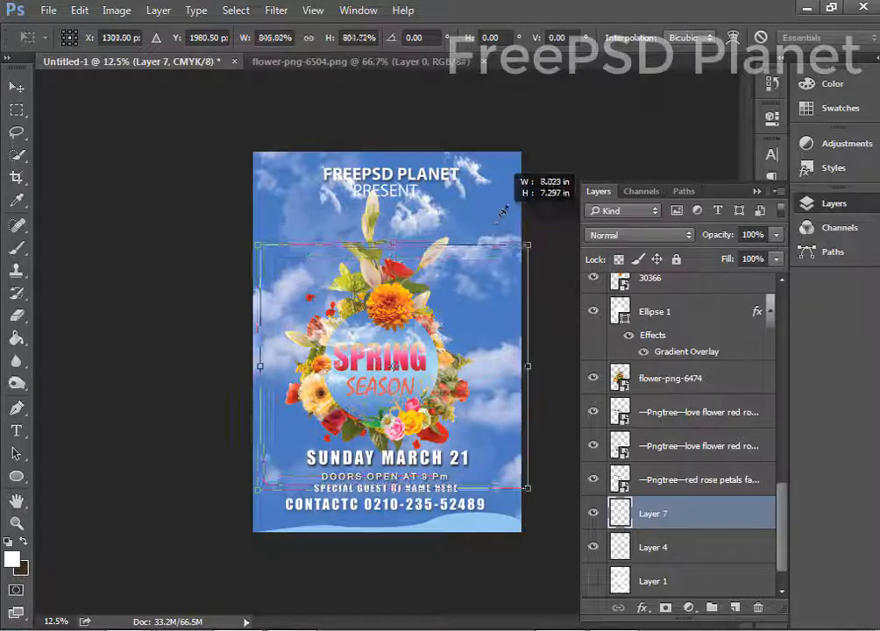
key("Return")
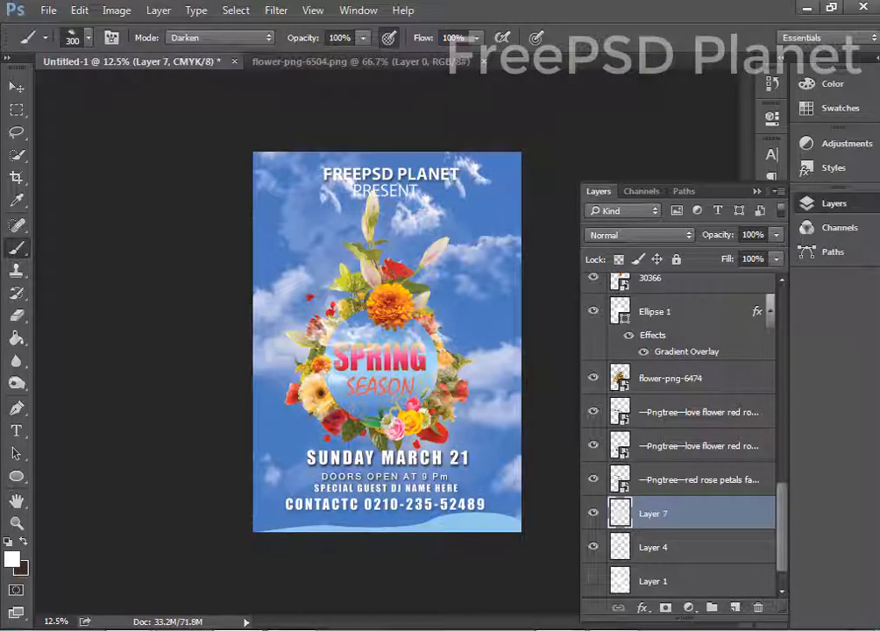
left_click(15, 86)
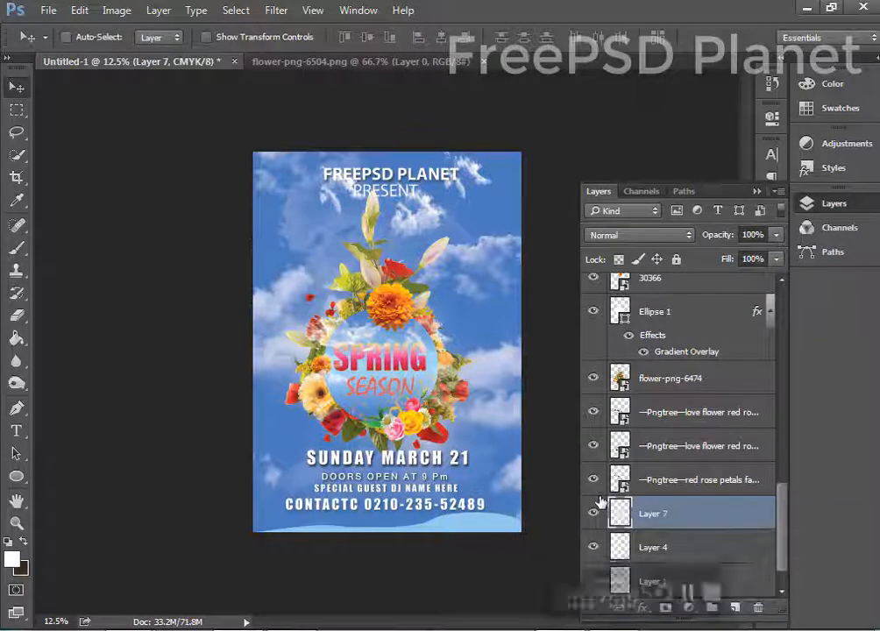
key("ctrl+plus")
key("ctrl+plus")
key("ctrl+minus")
key("ctrl+minus")
key("ctrl+minus")
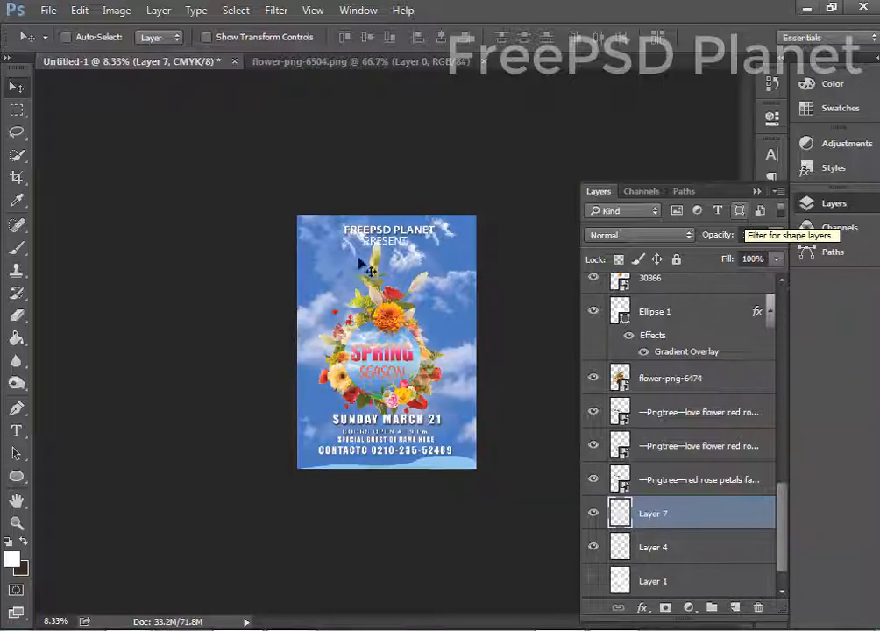
Duplicate the red rose petals layer, rotate it -75° and scale it to about 338%.
left_click(338, 314, "ctrl")
left_click_drag(338, 314, 275, 189)
key("ctrl+t")
left_click_drag(466, 293, 515, 136)
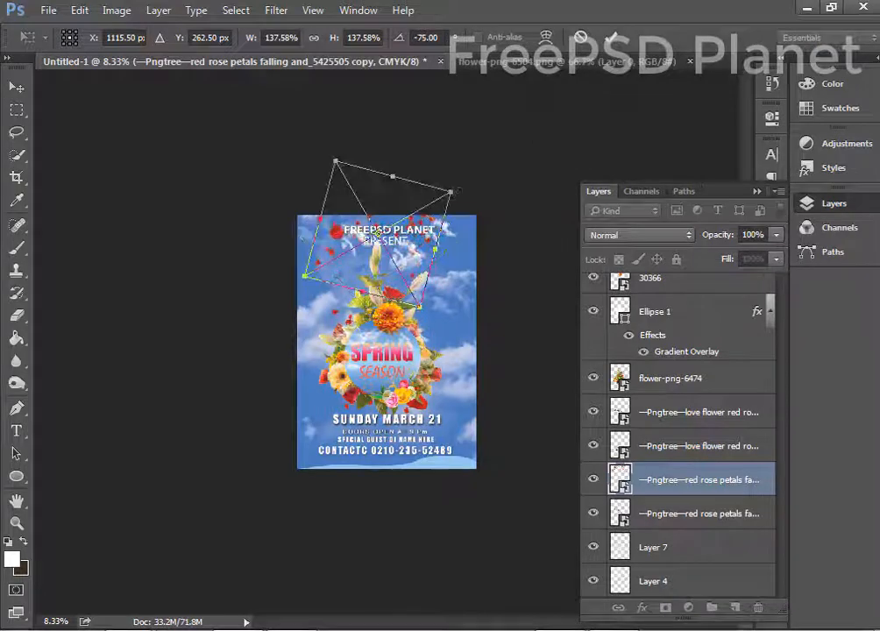
left_click_drag(449, 191, 557, 120)
left_click_drag(430, 252, 423, 302)
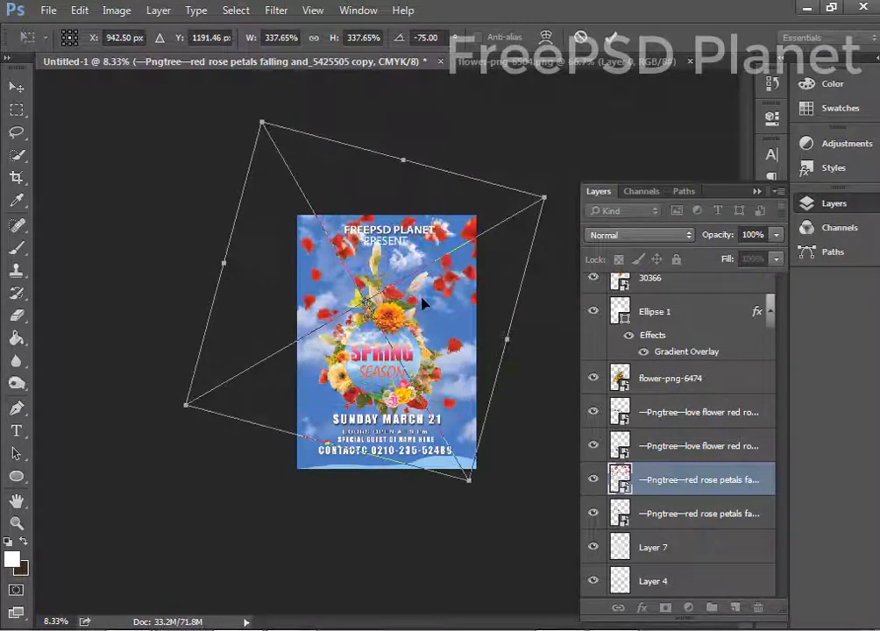
key("Return")
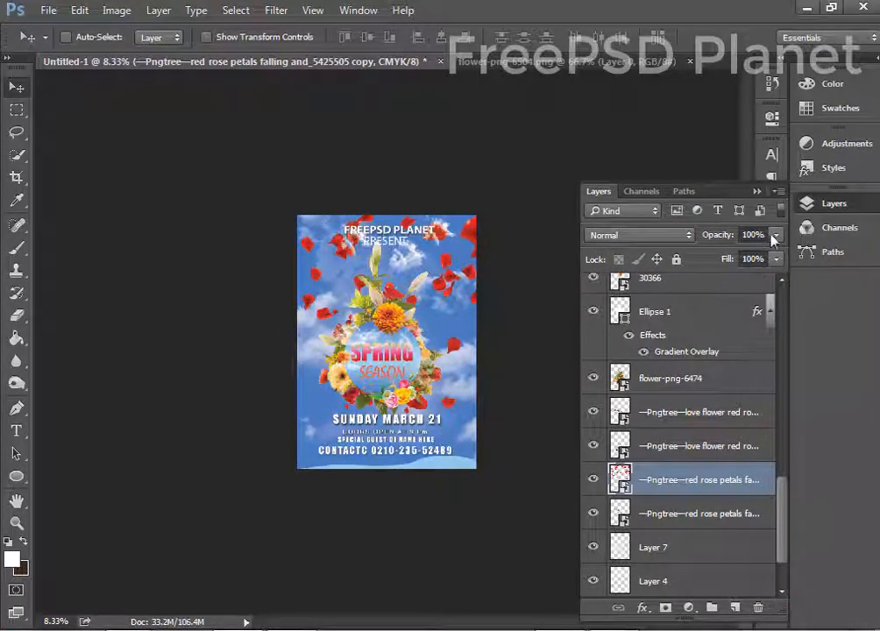
Fade the petals copy to about 24% opacity and hide Layer 6.
left_click(776, 235)
left_click_drag(711, 258, 708, 261)
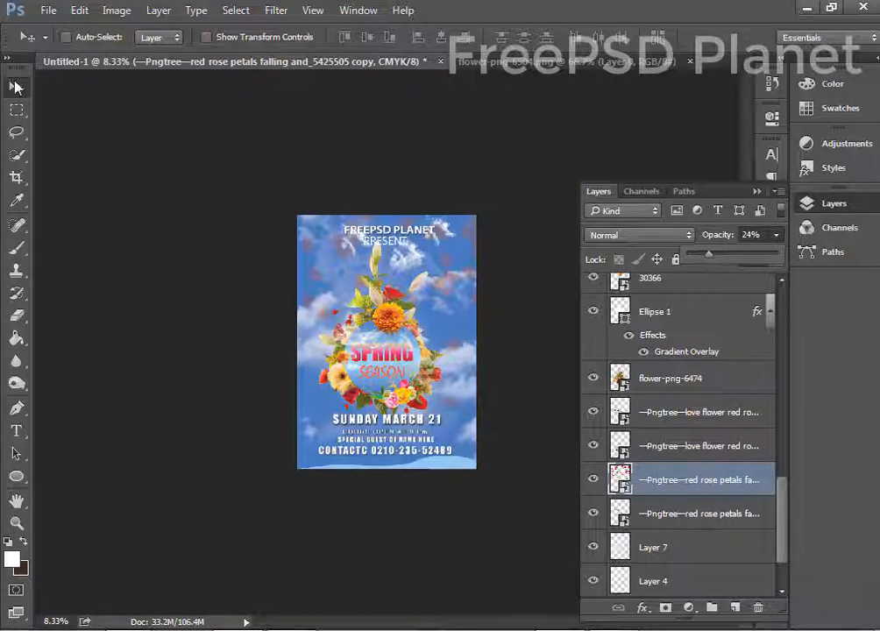
key("ctrl+plus")
key("ctrl+plus")
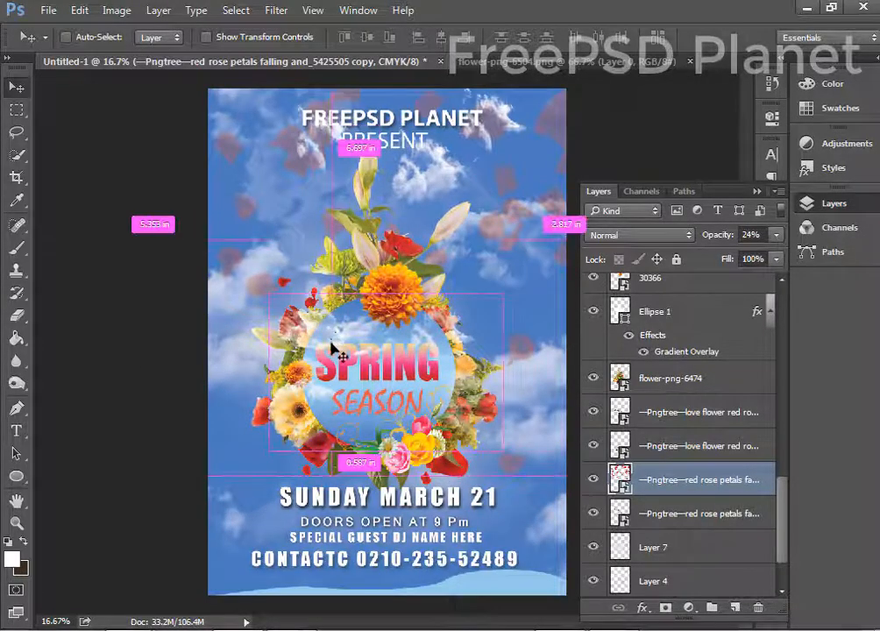
left_click(487, 368, "ctrl")
left_click(594, 298)
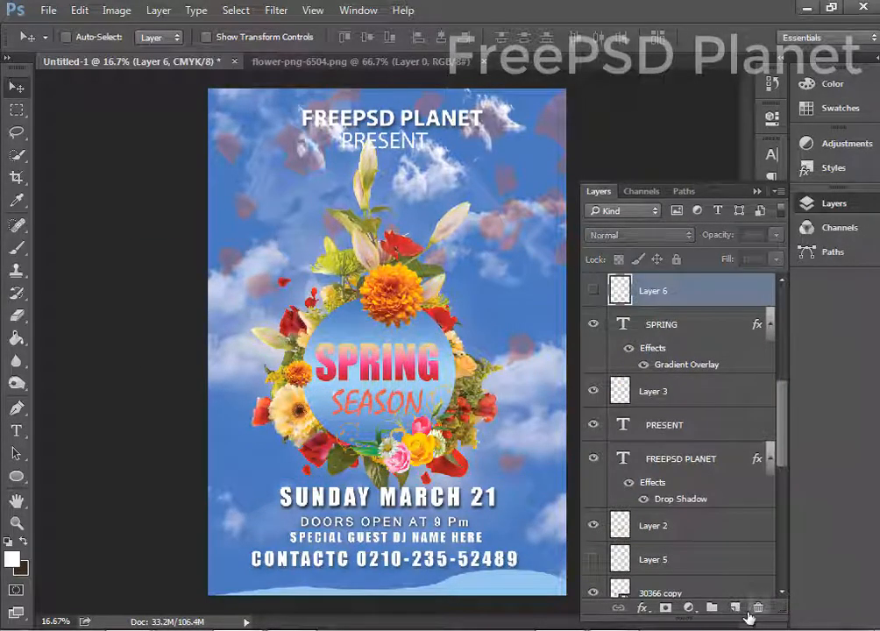
Add new Layer 8 above hidden Layer 6 and pick the 45 px brush preset.
left_click_drag(749, 616, 736, 608)
key("b")
left_click(74, 38)
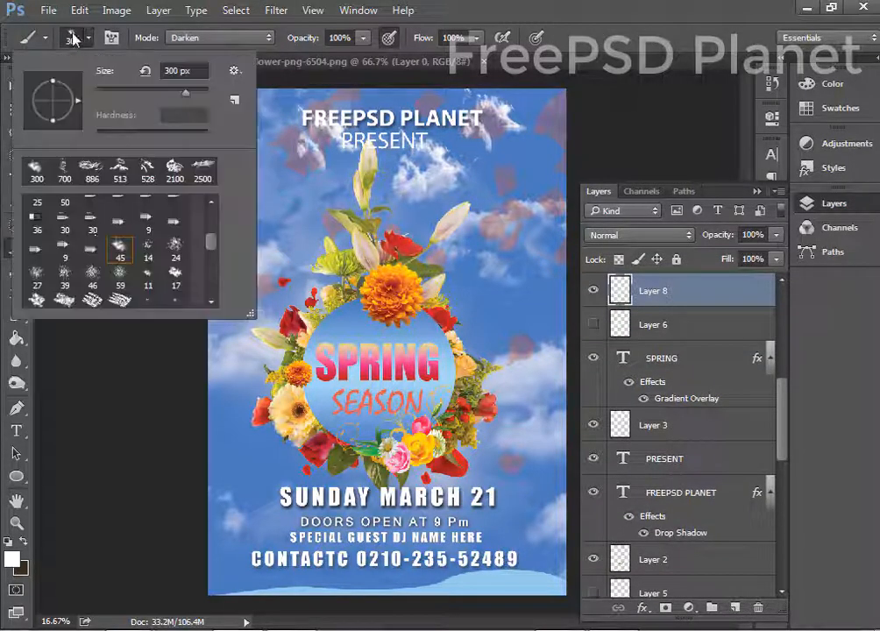
left_click(119, 249)
key("Return")
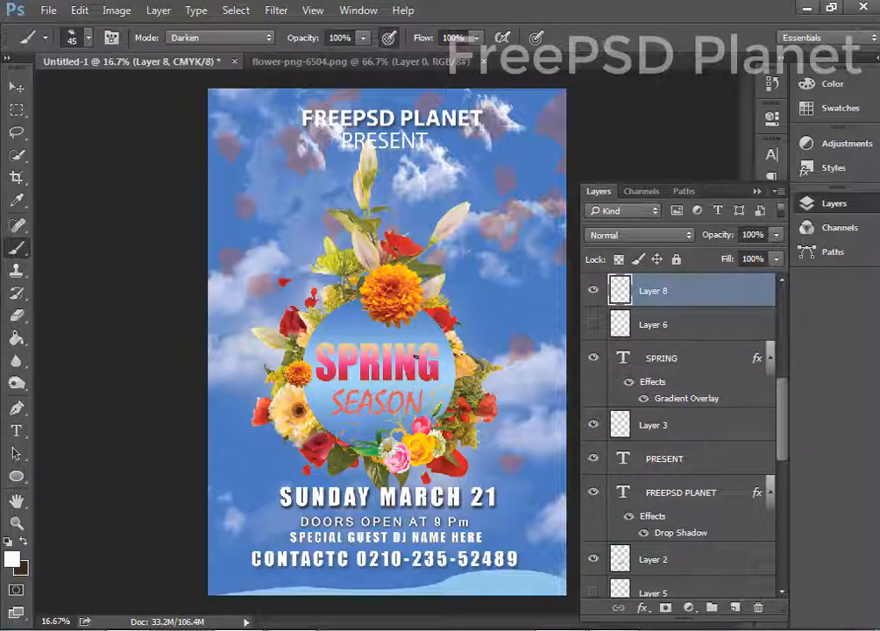
Switch to the 190 px cloud brush preset and set its size to 600 px.
left_click(72, 35)
scroll(75, 280, "down", 3)
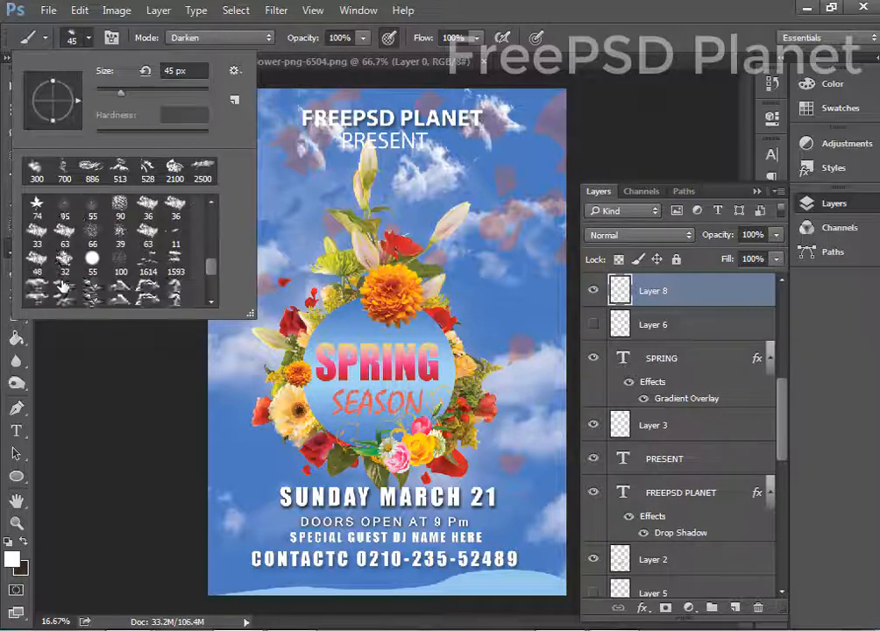
left_click(65, 263)
key("Return")
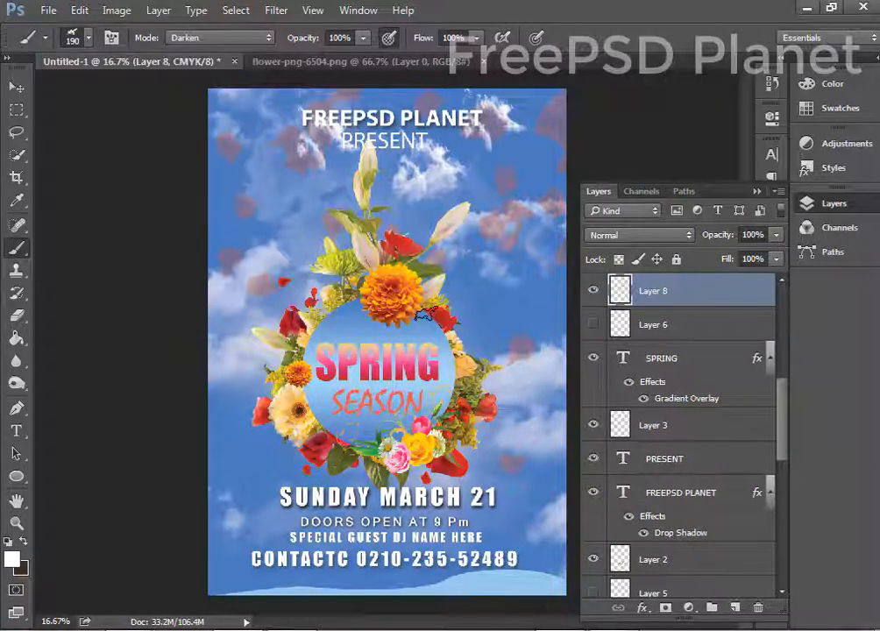
key("bracketright")
key("bracketright")
key("bracketright")
key("bracketright")
key("bracketright")
key("bracketright")
key("bracketright")
key("bracketright")
key("bracketright")
key("bracketright")
key("bracketright")
key("bracketright")
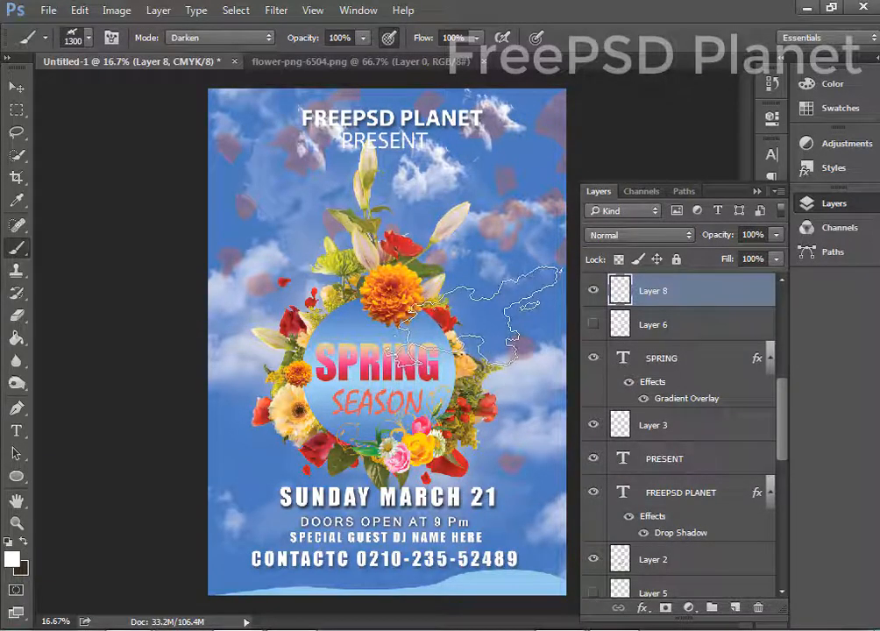
key("bracketleft")
key("bracketleft")
key("bracketleft")
key("bracketleft")
key("bracketleft")
key("bracketleft")
key("bracketleft")
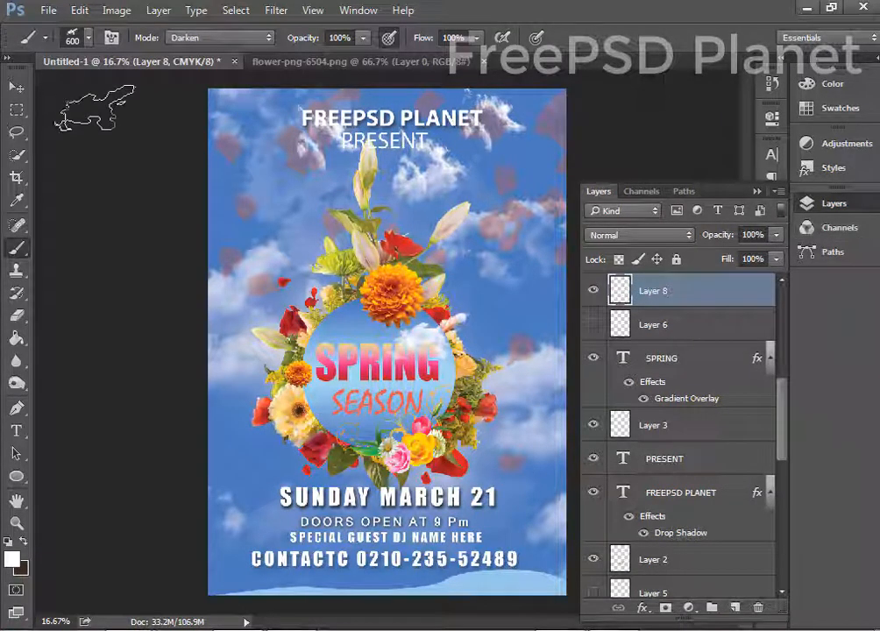
left_click(78, 33)
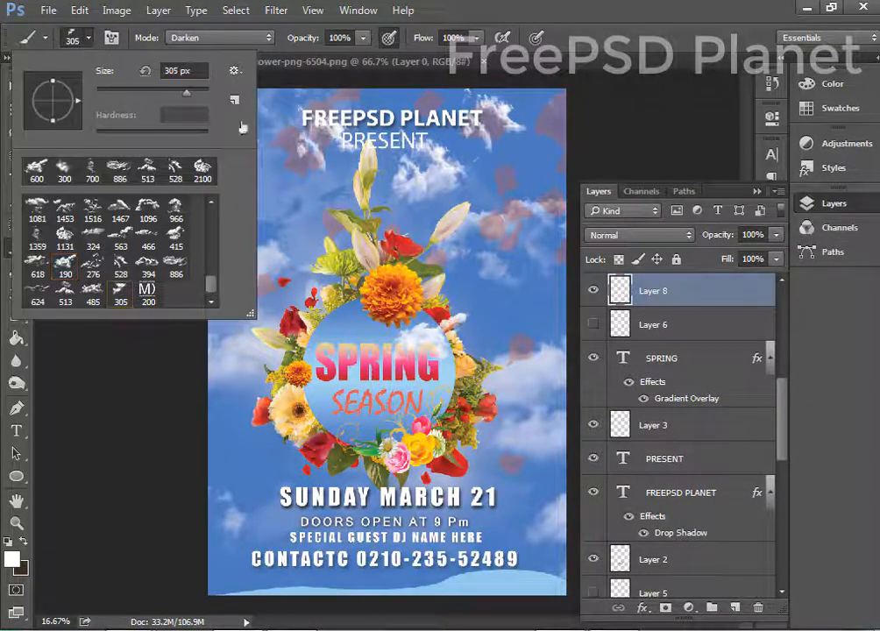
key("Return")
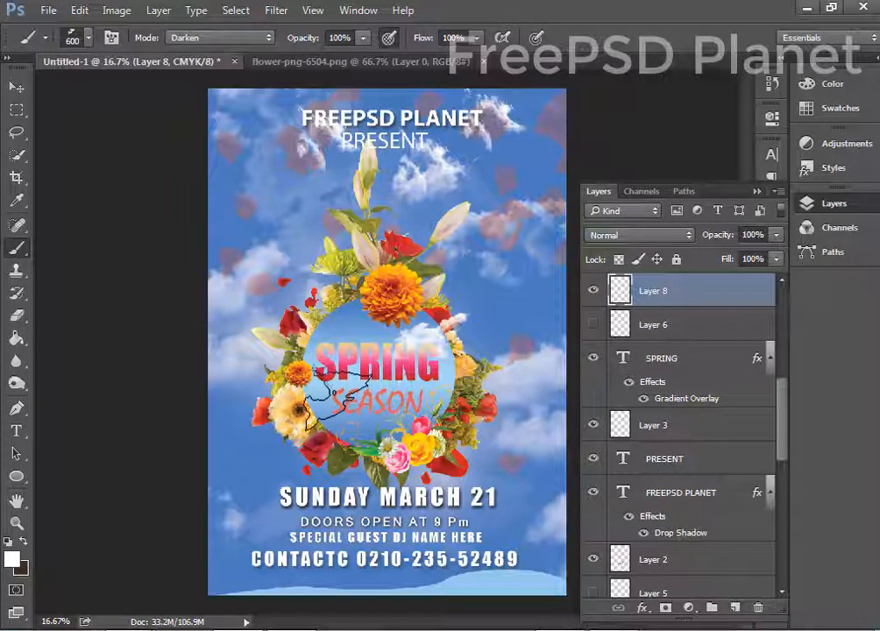
key("bracketright")
key("bracketright")
left_click(16, 88)
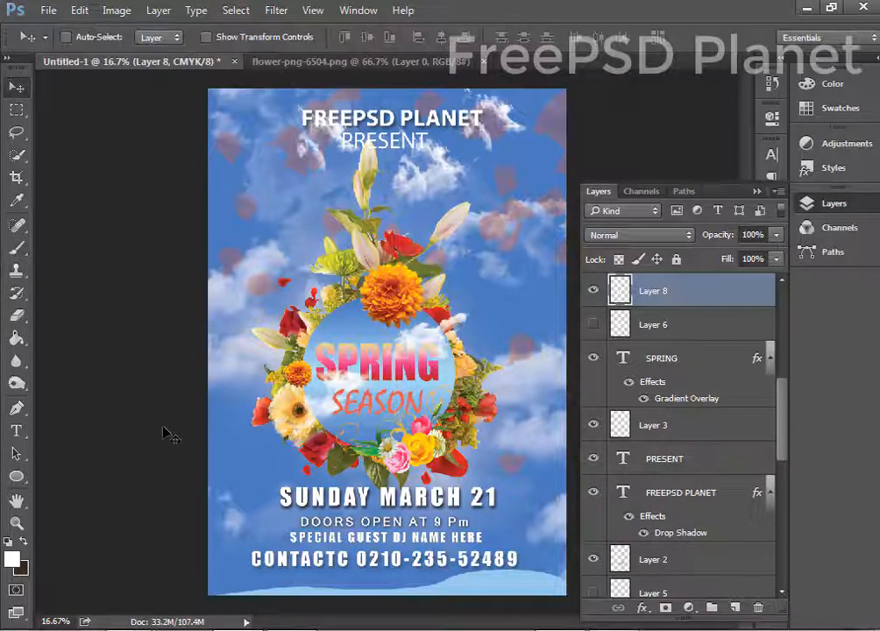
key("ctrl+minus")
key("ctrl+minus")
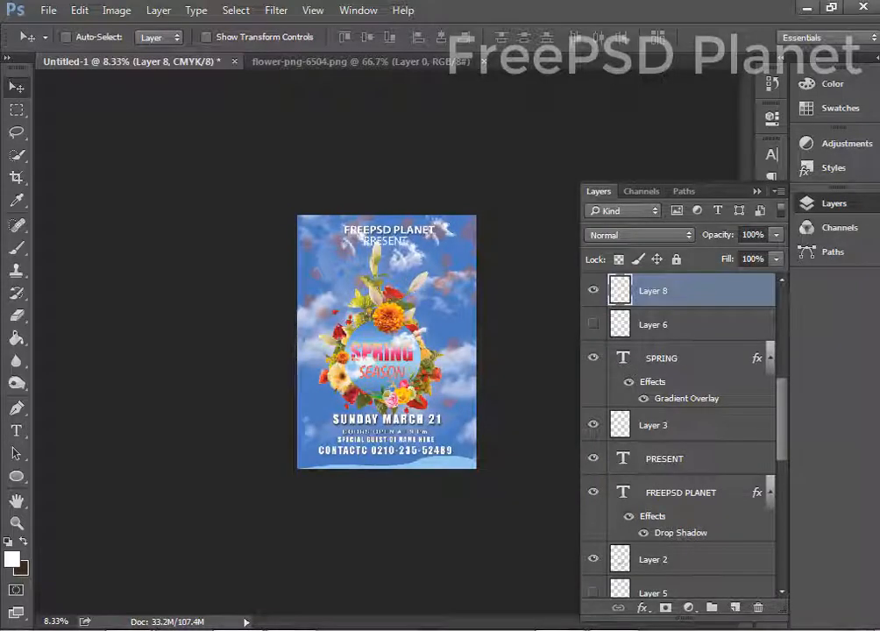